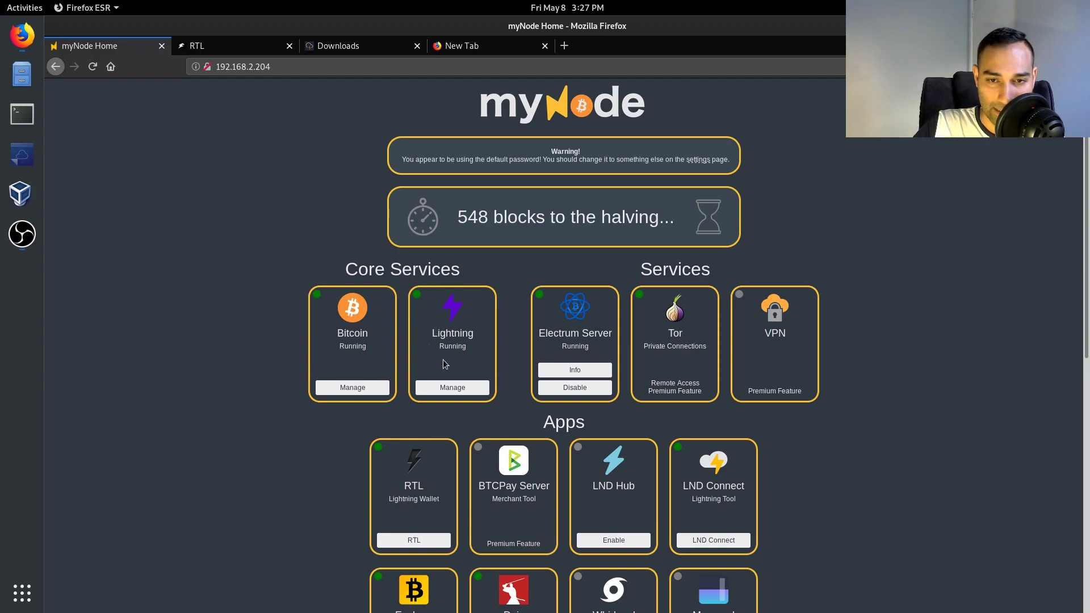
- Open the node's Lightning Status page via Manage under the Lightning core service
click(455, 389)
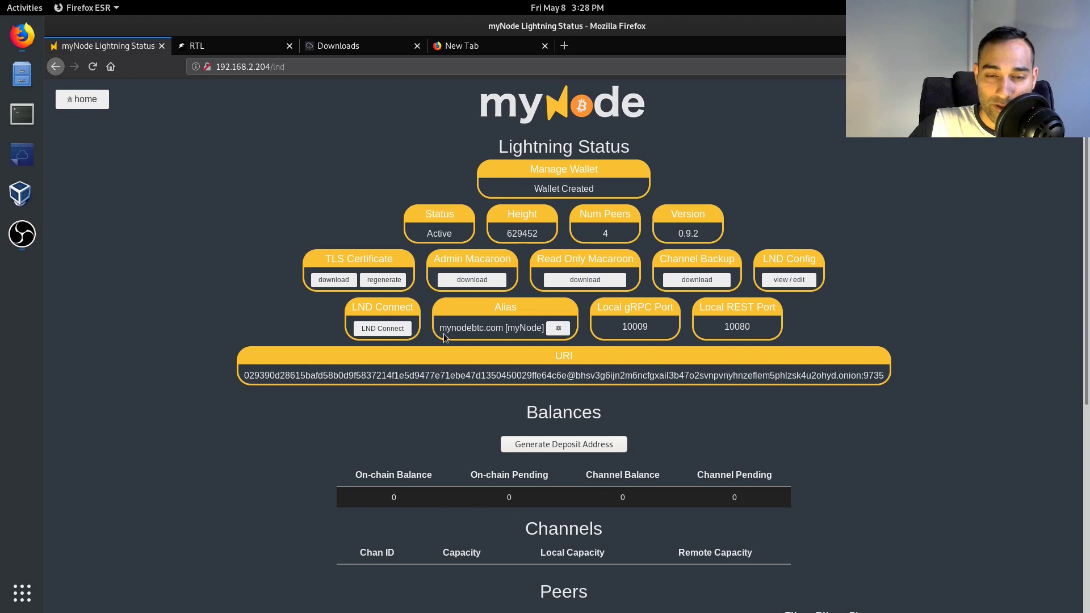
- Highlight the node alias mynodebtc.com [myNode] to point it out
drag(440, 328, 543, 327)
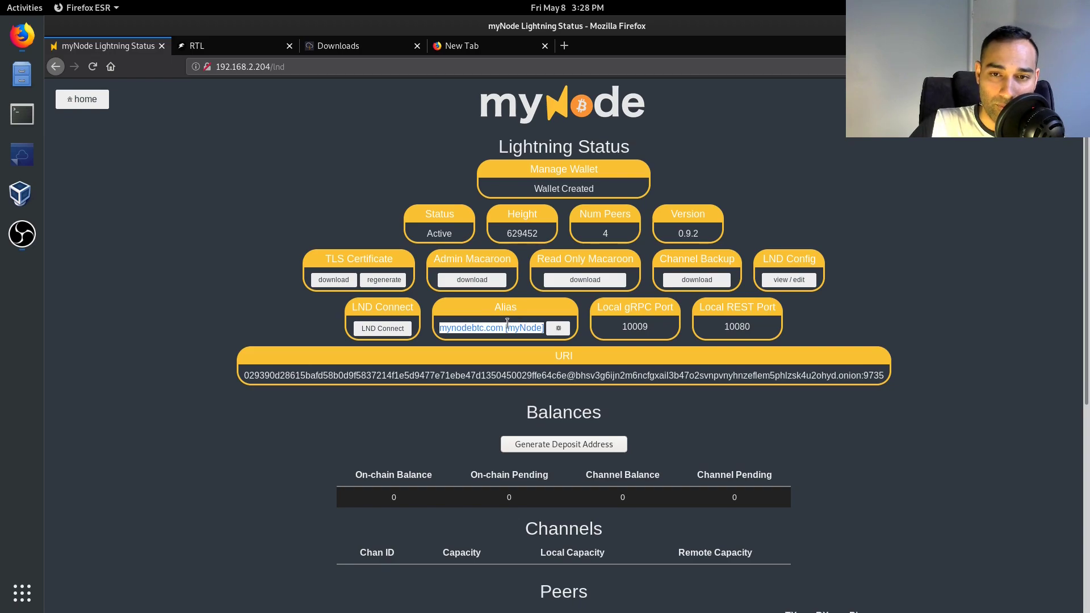
click(445, 327)
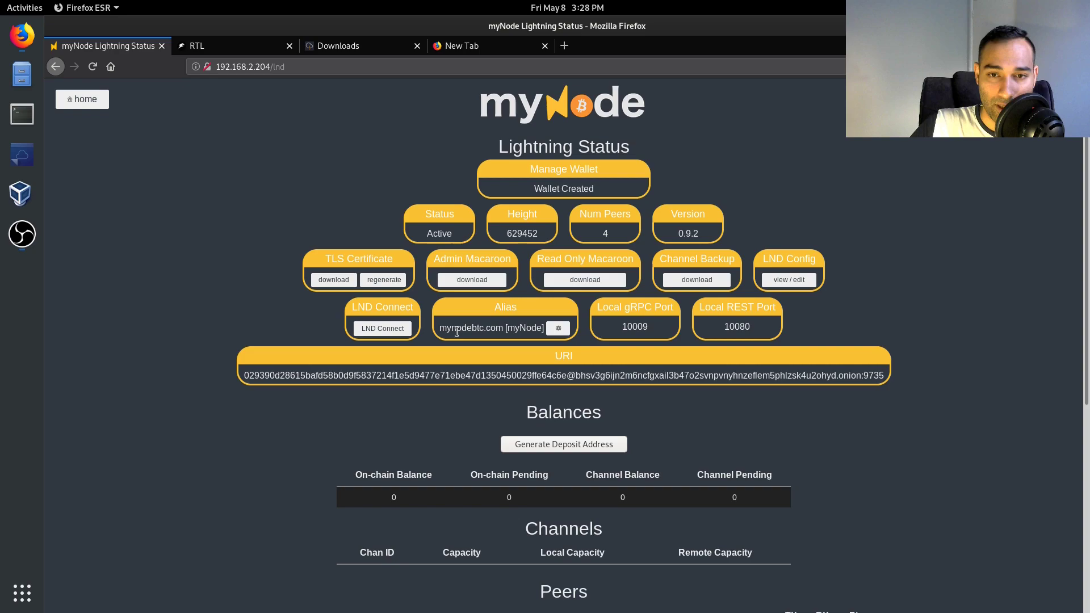
drag(440, 328, 497, 328)
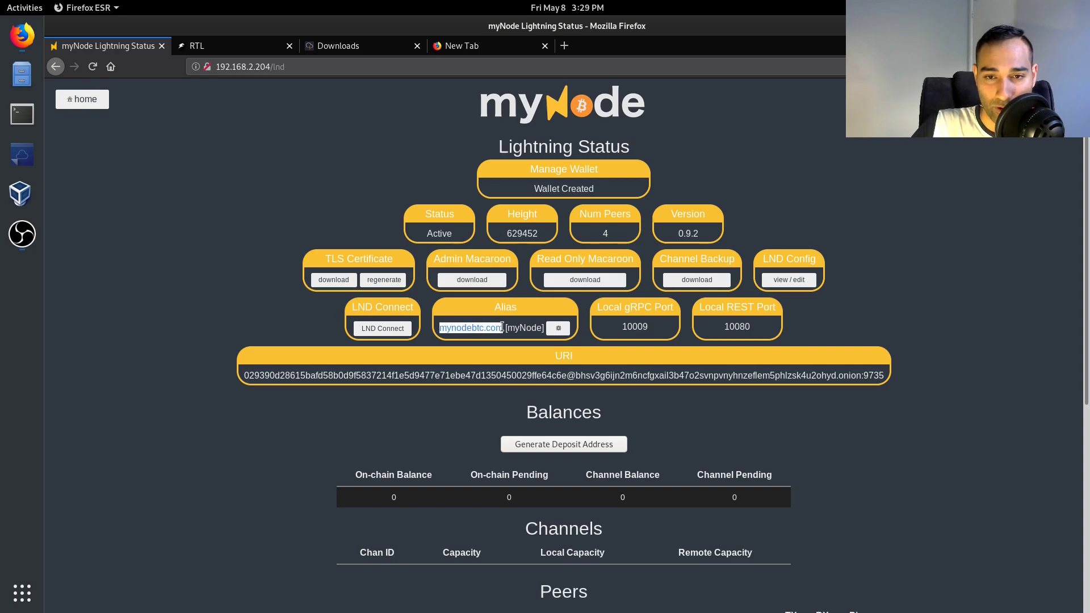
- Open Change LND Alias, review the New Alias and Password fields, then cancel without renaming
click(562, 334)
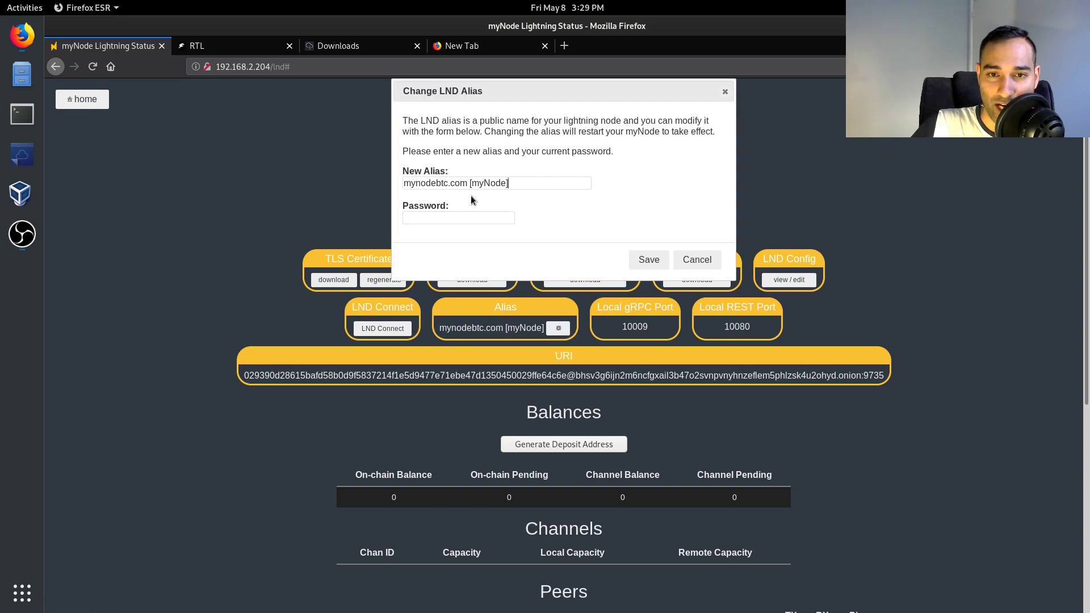
key(ctrl+a)
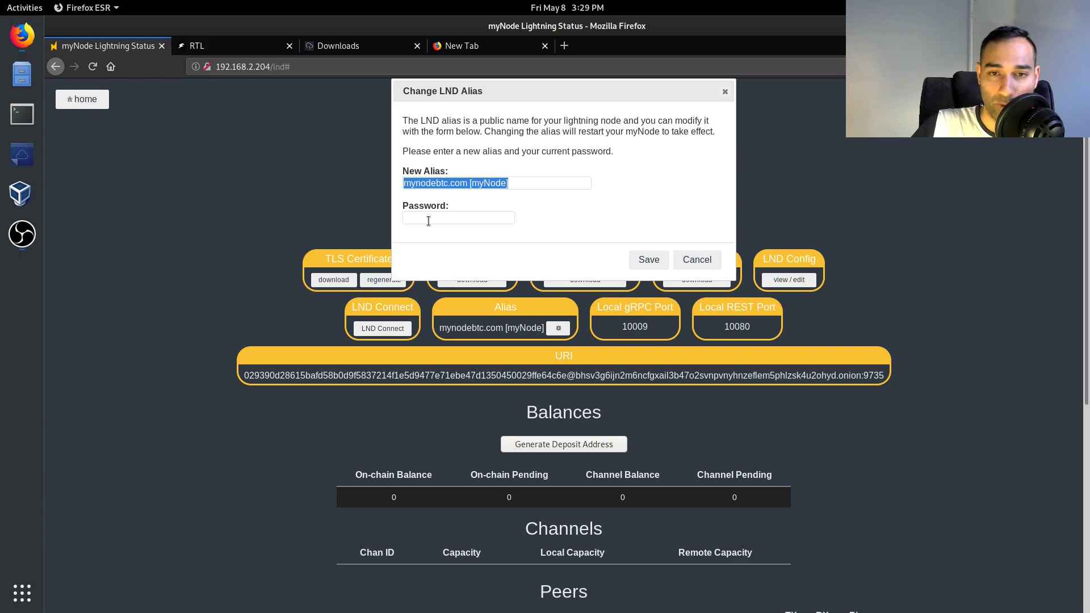
click(429, 221)
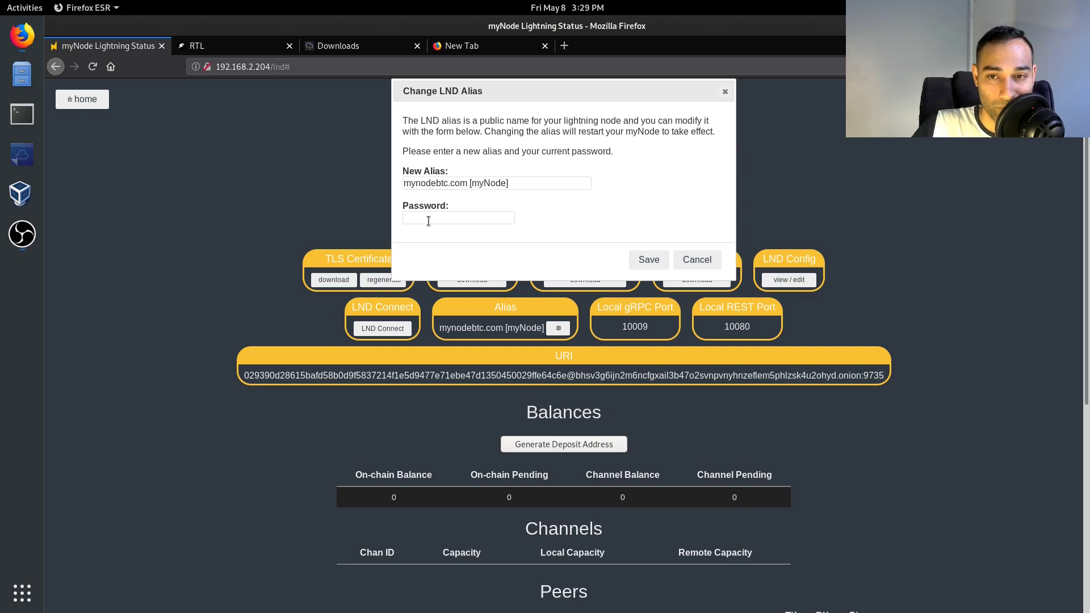
drag(518, 188, 483, 187)
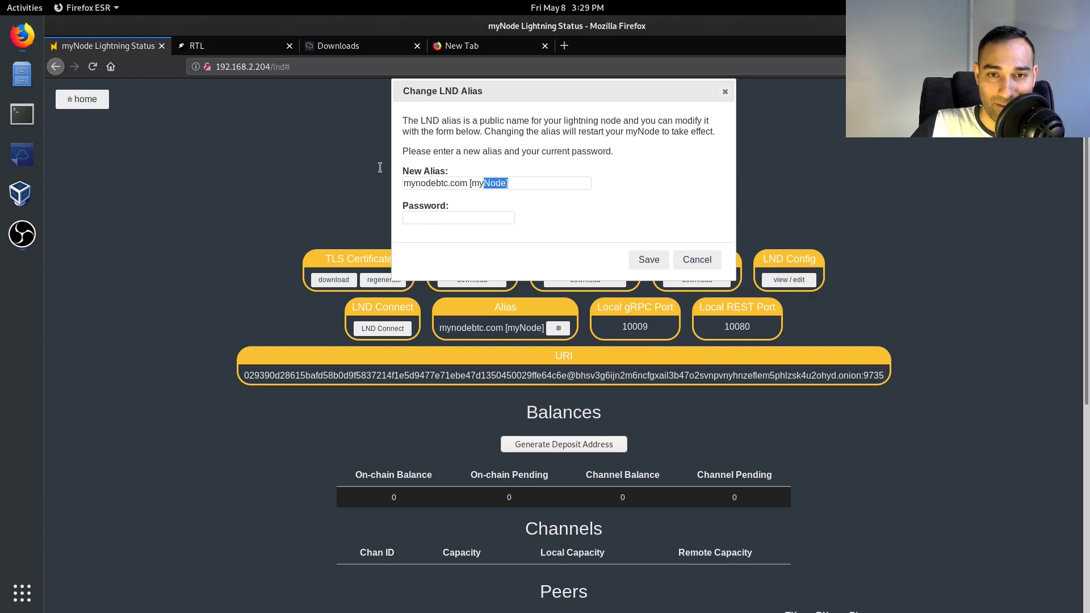
click(592, 187)
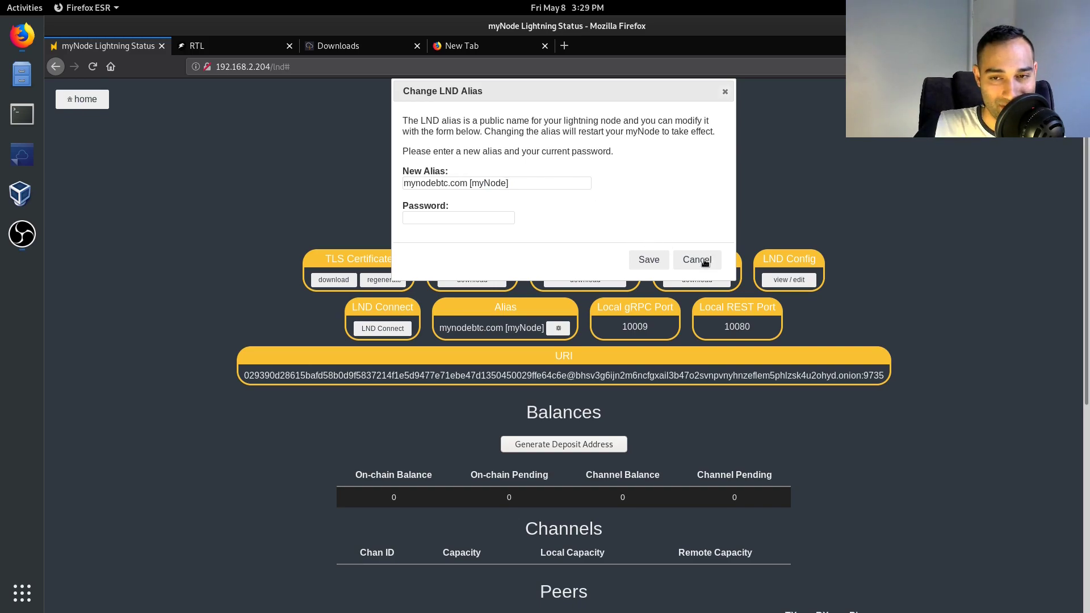
click(697, 260)
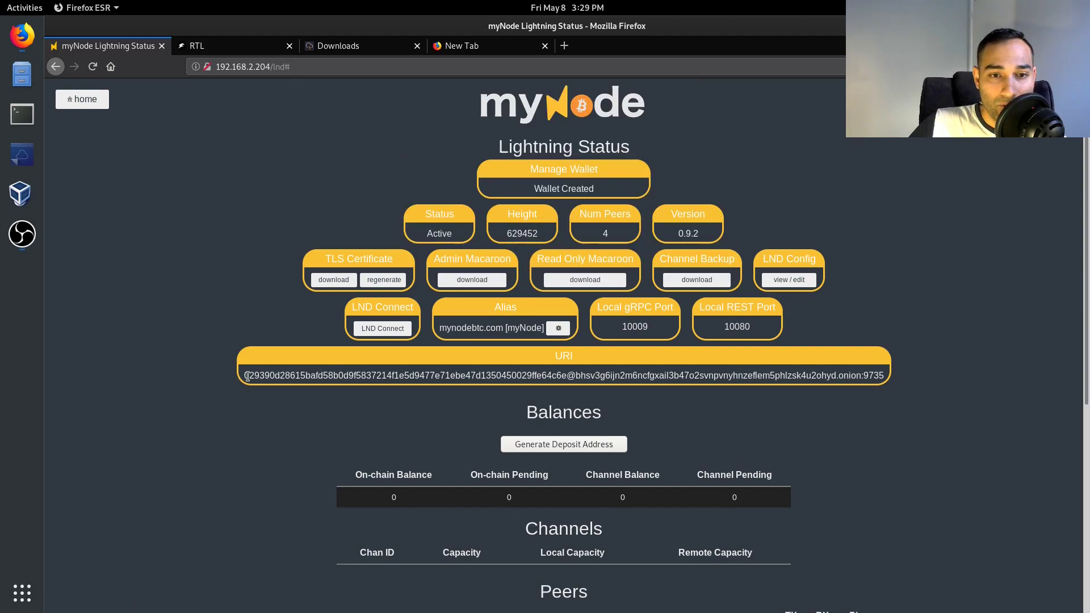
drag(245, 376, 567, 378)
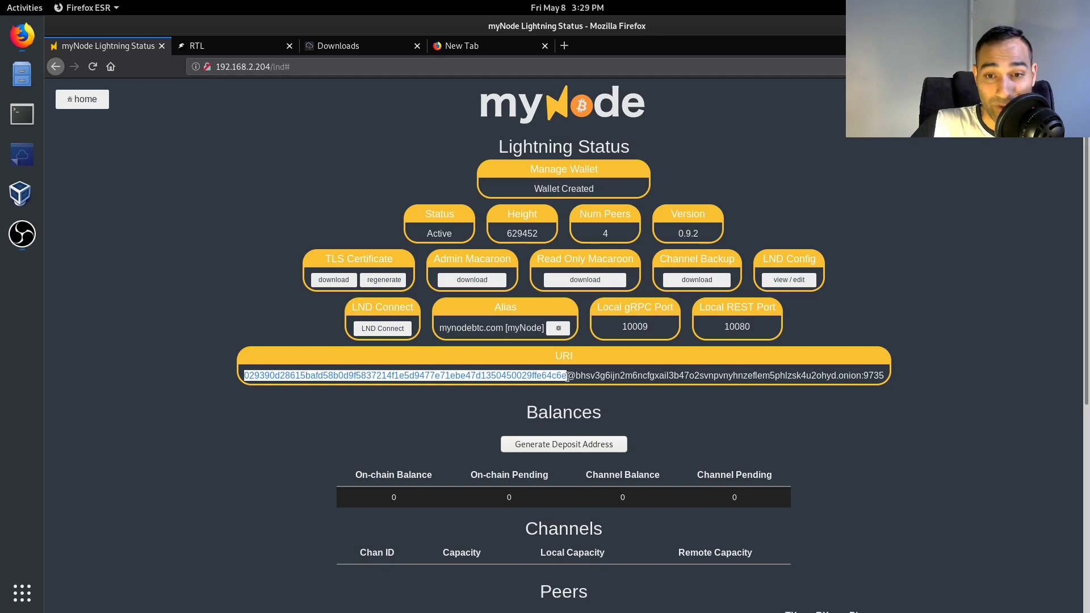
click(558, 368)
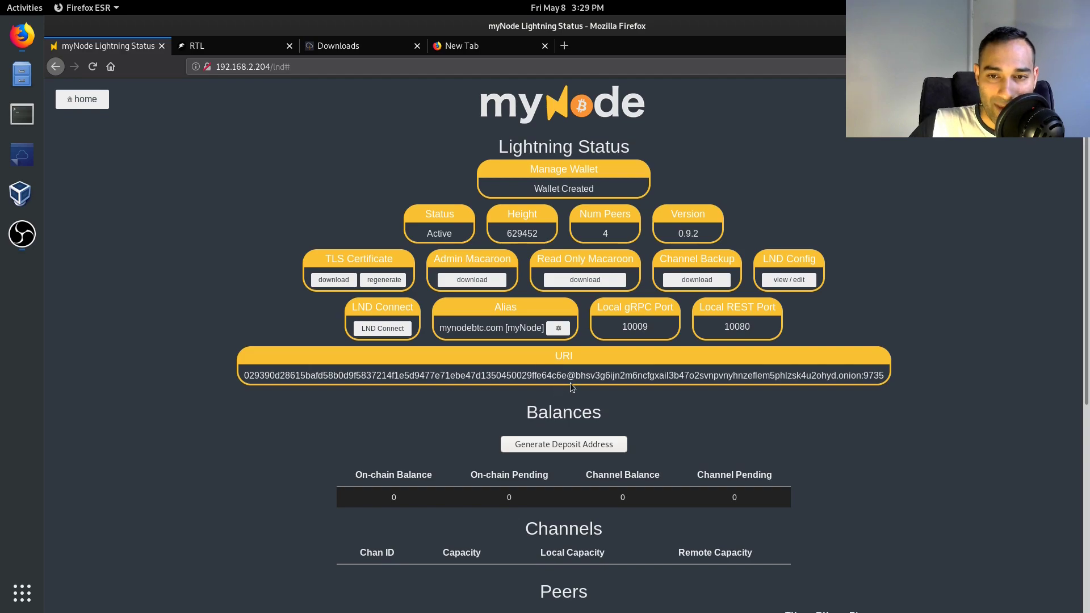
drag(575, 376, 862, 376)
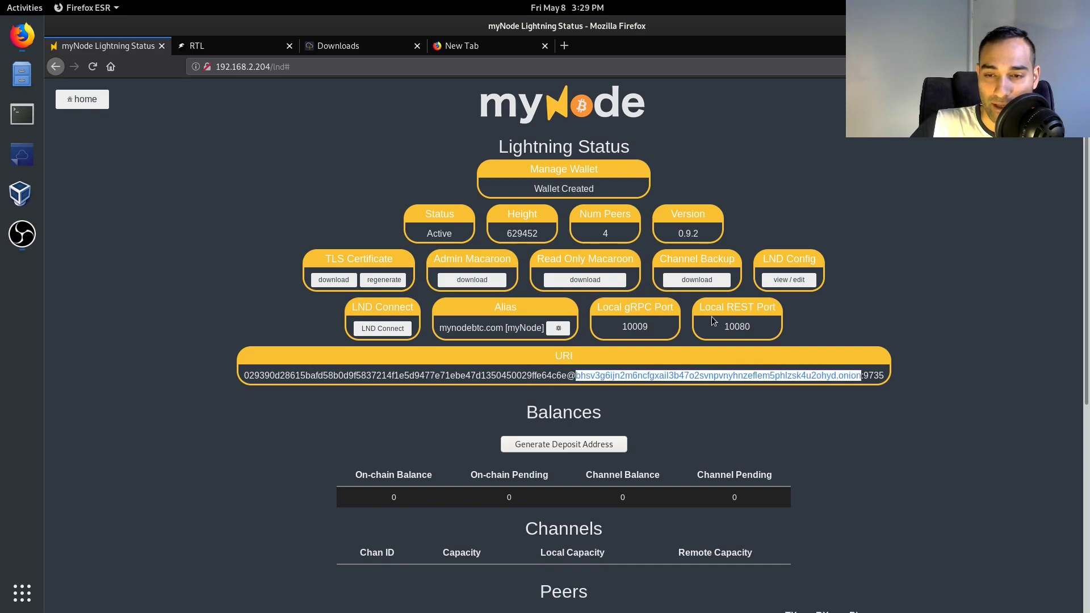
drag(839, 376, 861, 375)
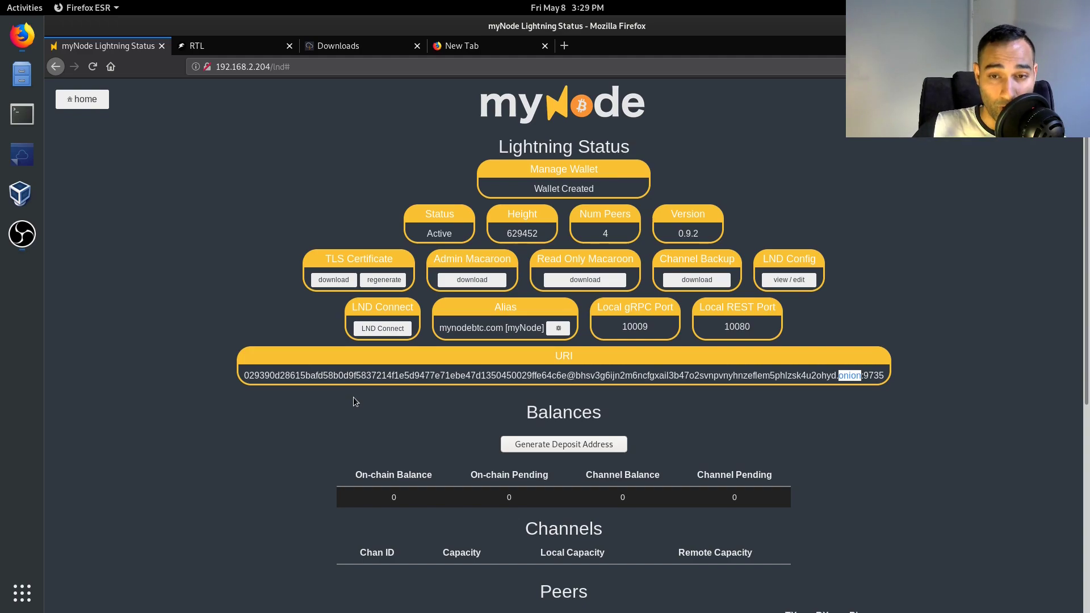
scroll(361, 396, down, 2)
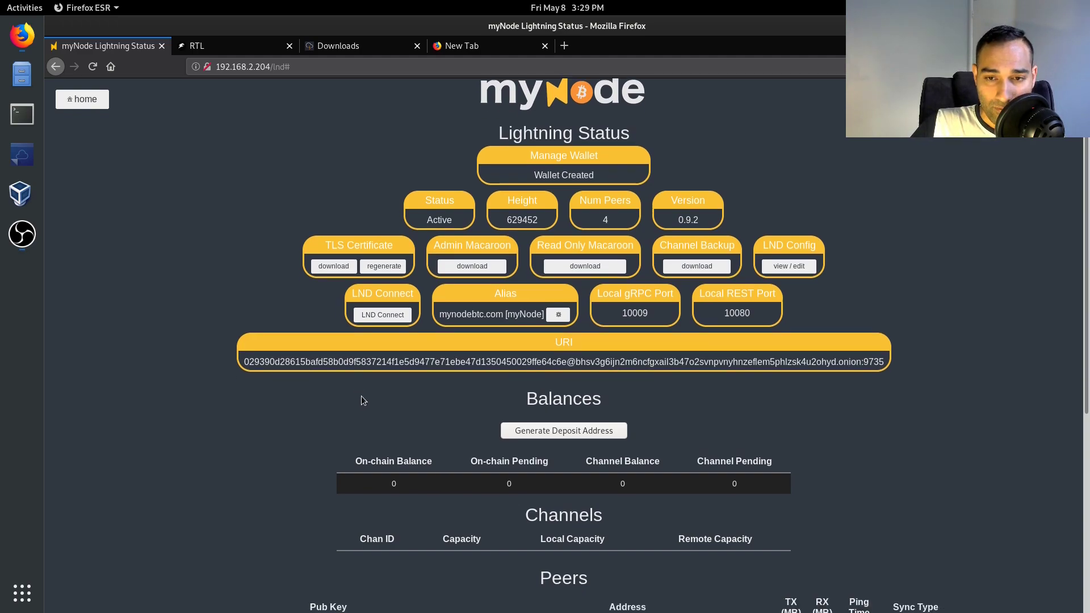
scroll(352, 377, up, 2)
click(352, 378)
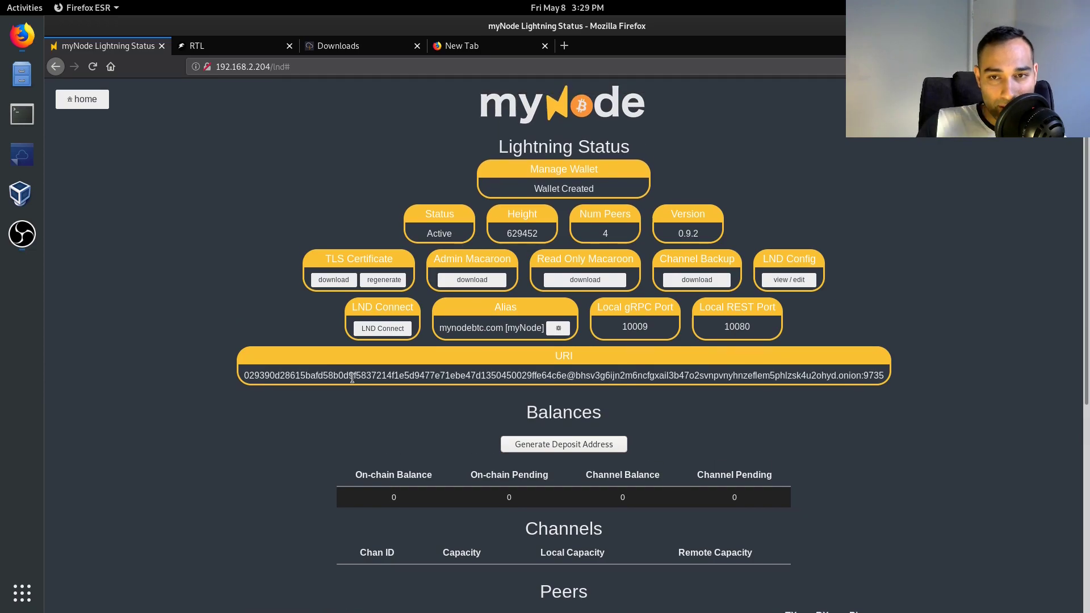
- Generate a bc1 deposit address under Balances and highlight it
click(530, 446)
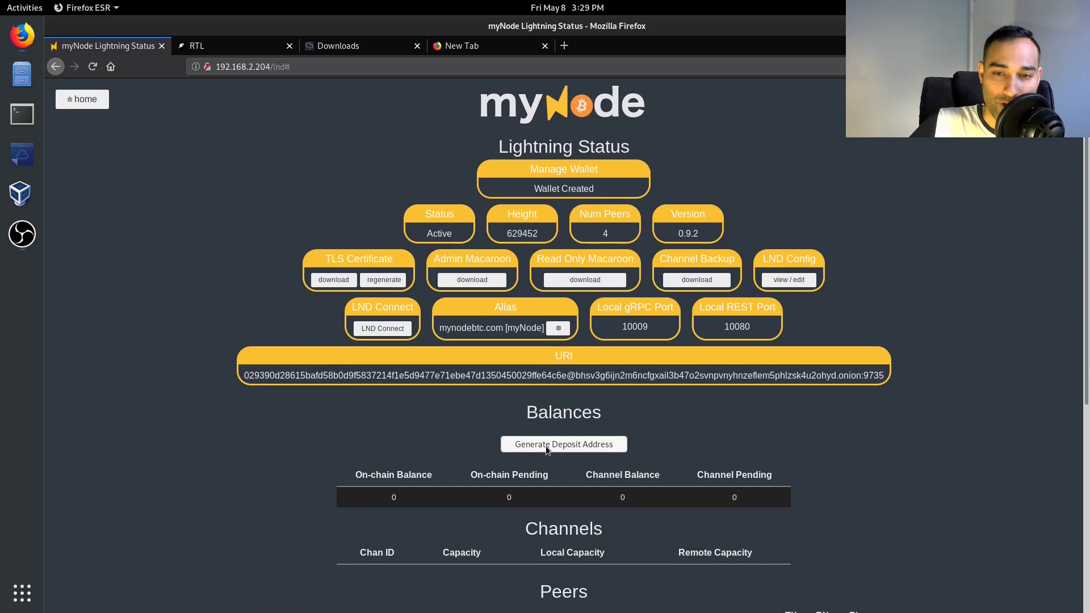
scroll(210, 433, down, 2)
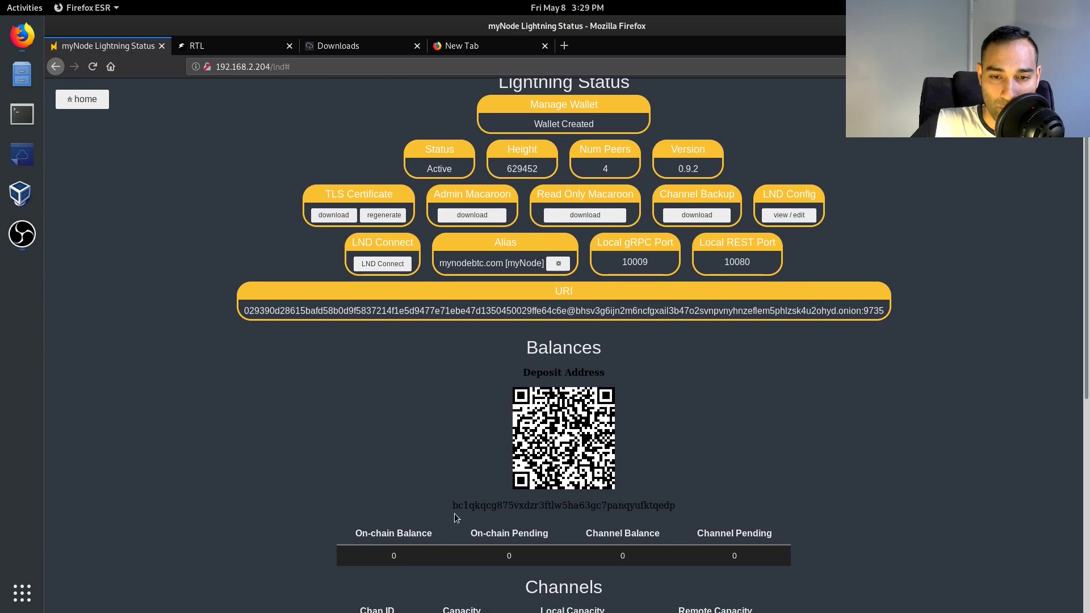
drag(453, 506, 679, 507)
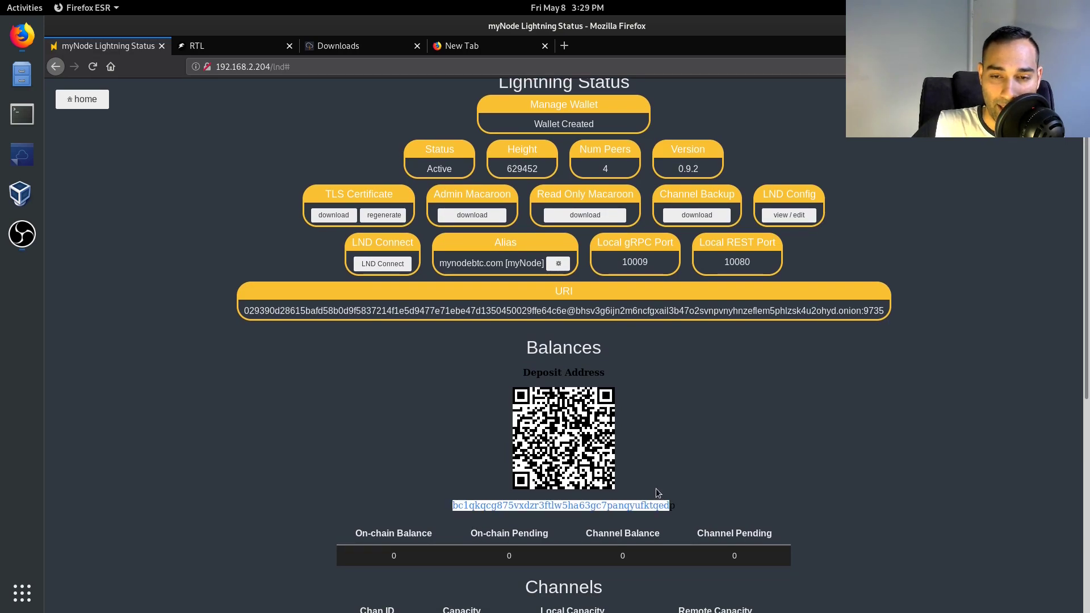
click(374, 370)
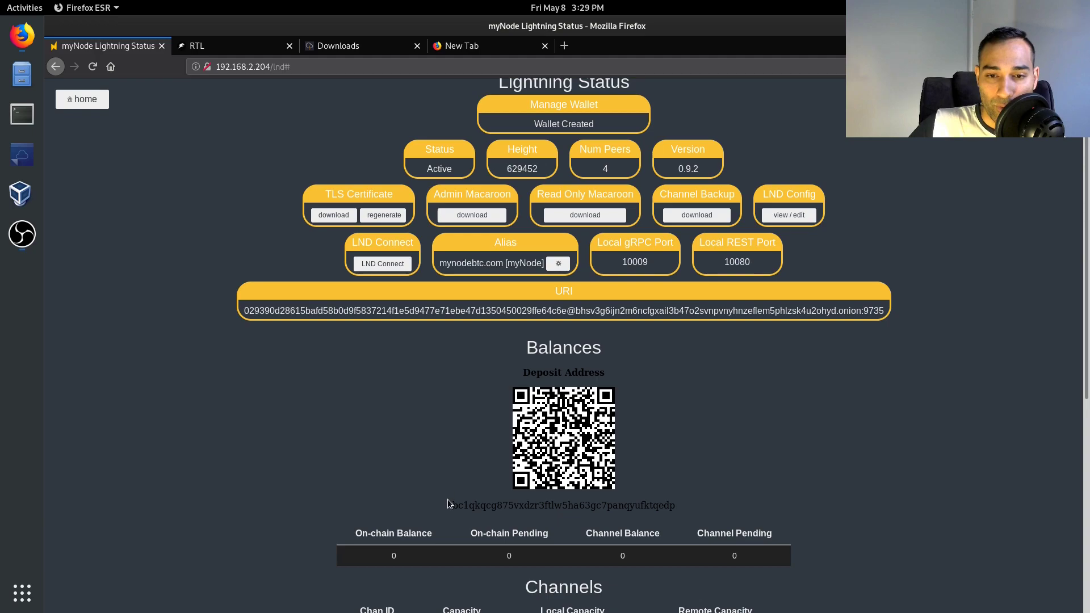
drag(452, 505, 676, 511)
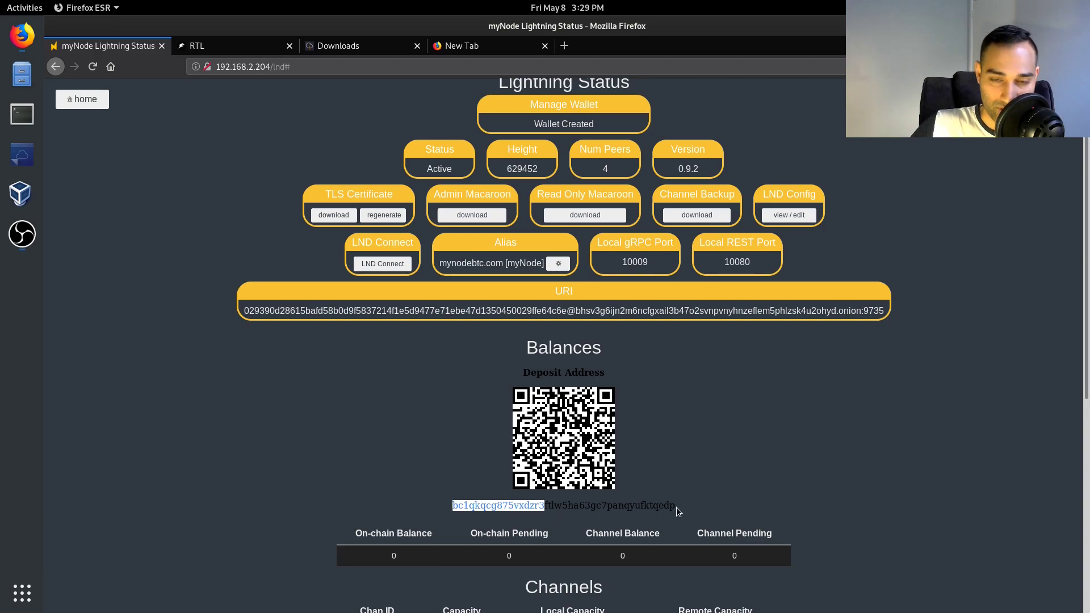
click(677, 507)
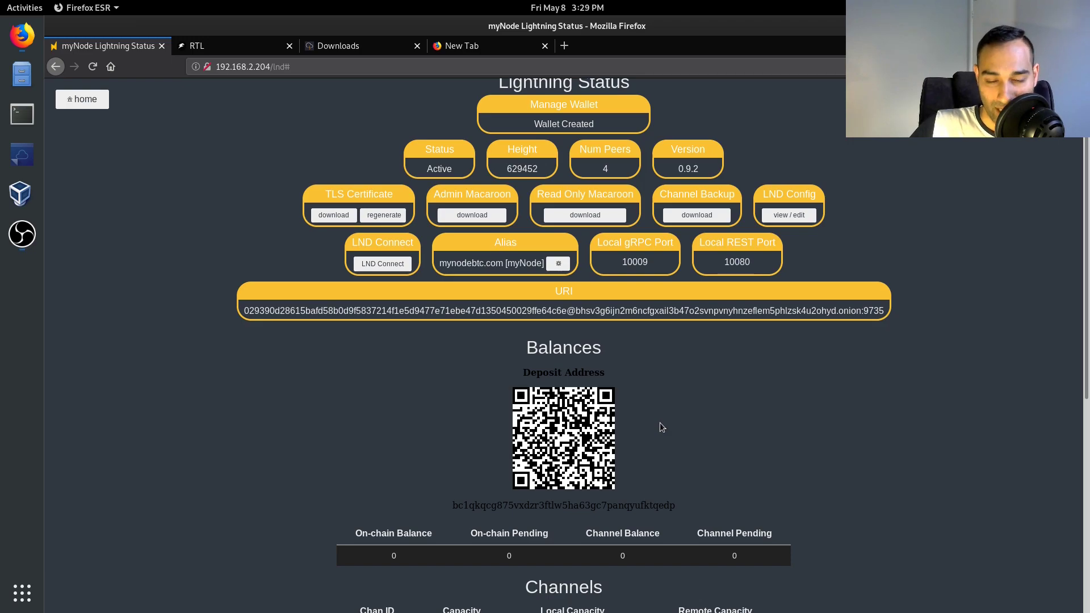
- Scroll down to the Peers table listing the four connected peers
scroll(661, 427, down, 1)
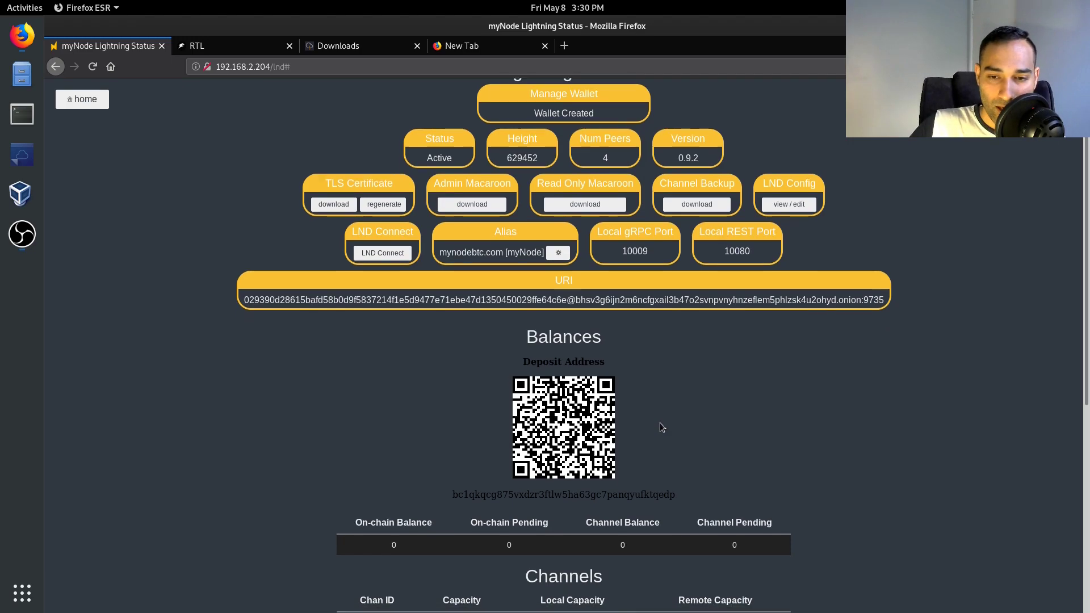
scroll(638, 443, down, 3)
scroll(639, 443, up, 2)
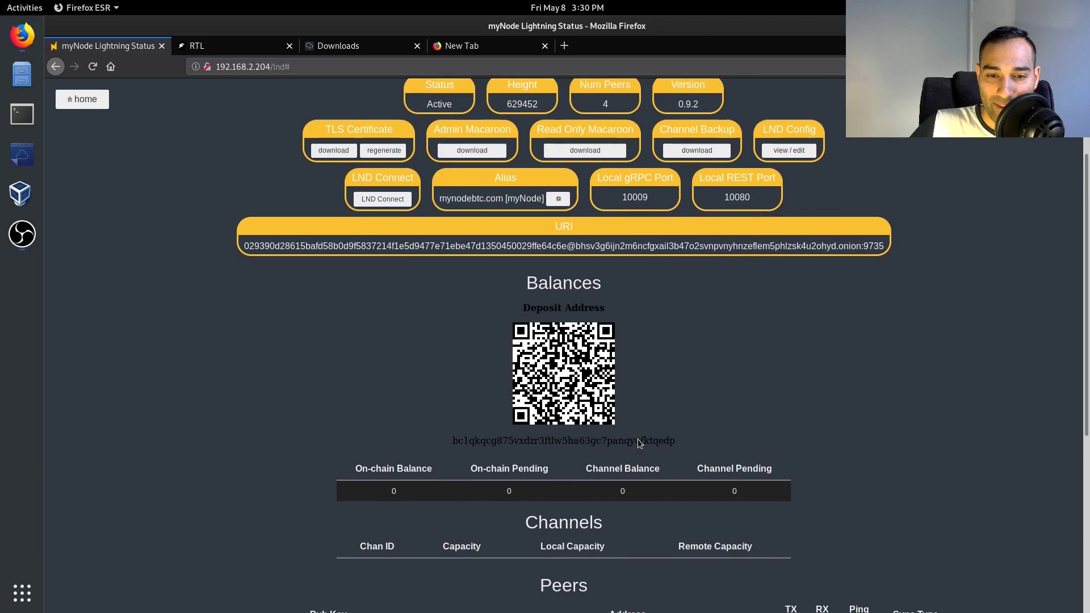
scroll(618, 419, down, 8)
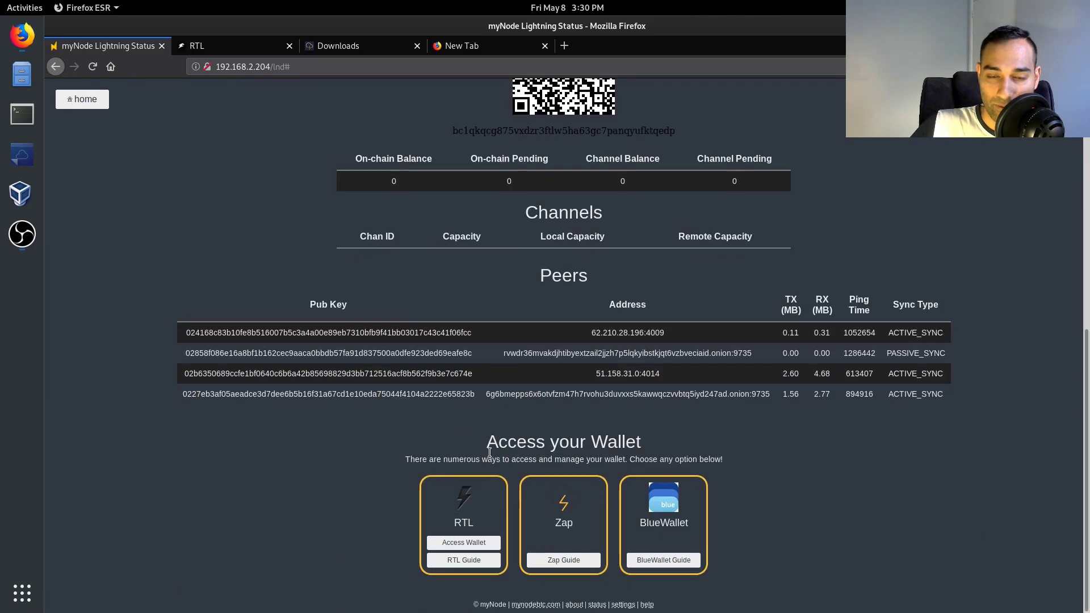
drag(489, 449, 718, 458)
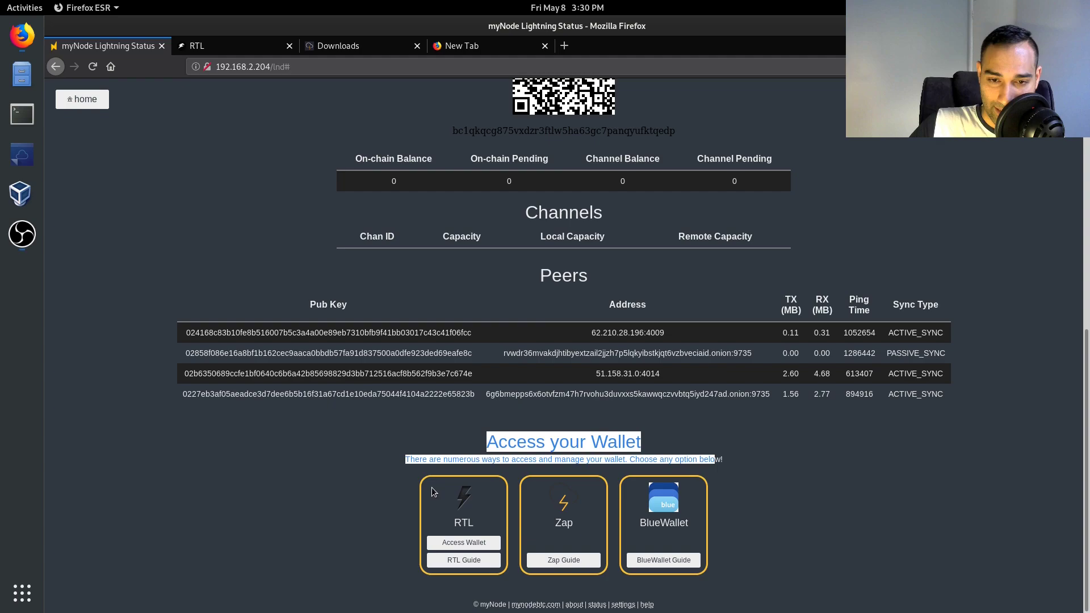
drag(452, 519, 475, 526)
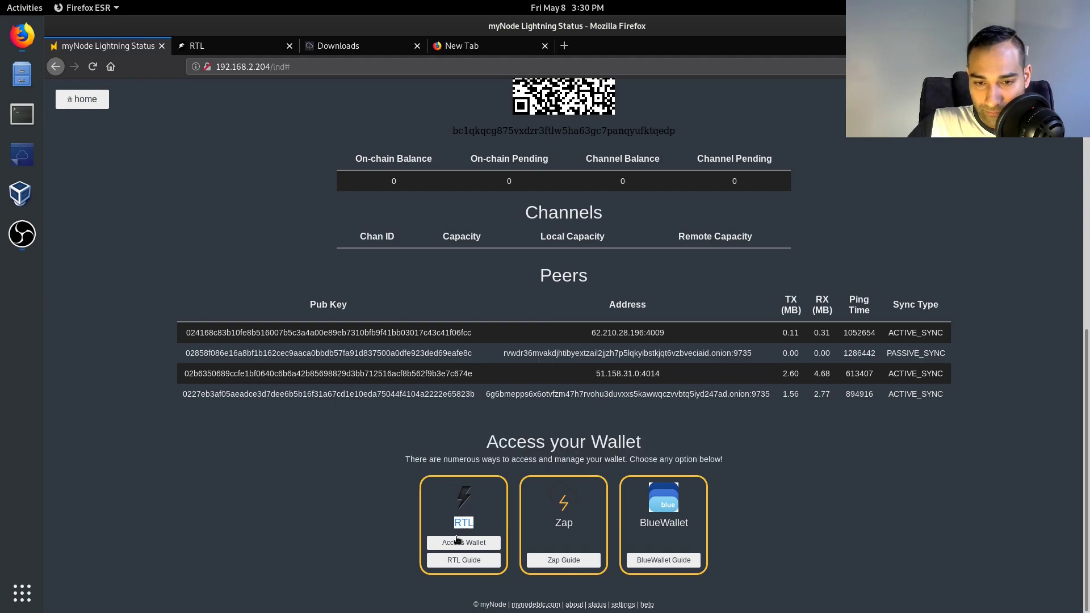
- In RTL, go to the On-chain page and show its Receive form
click(223, 48)
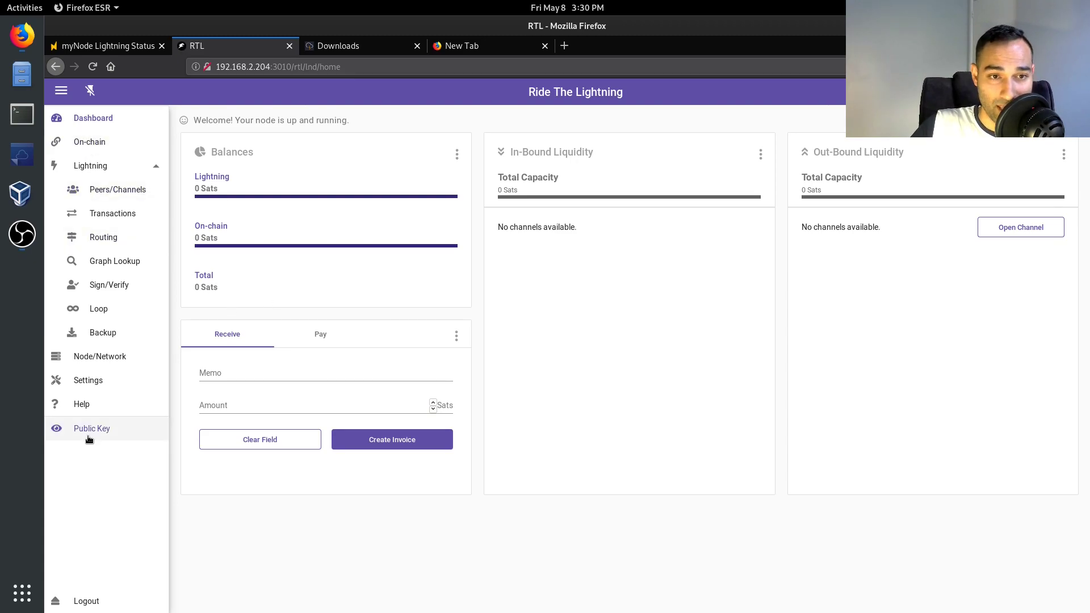
click(110, 142)
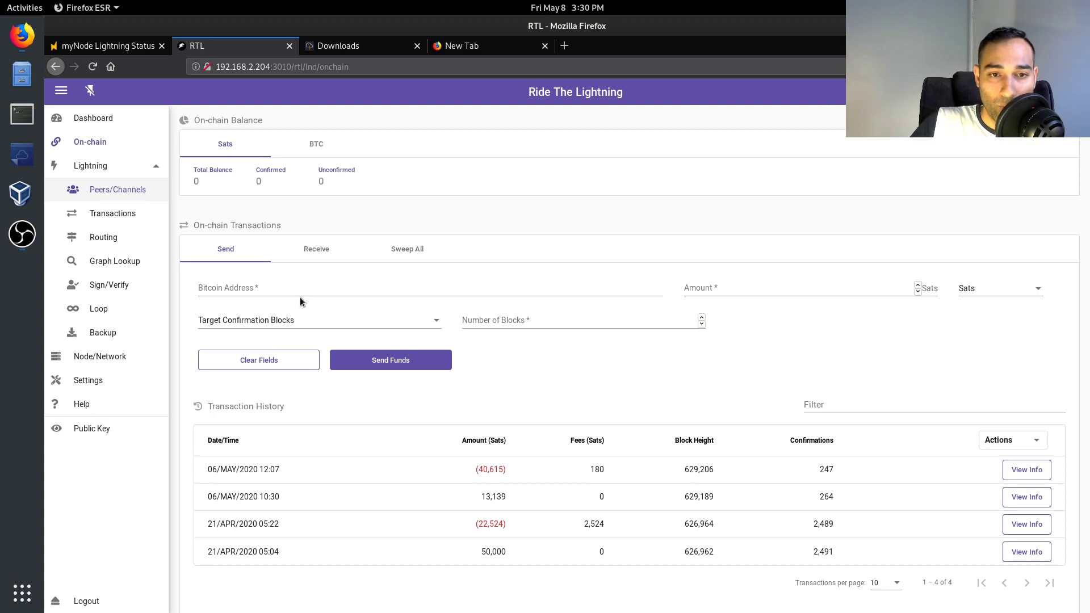
click(312, 248)
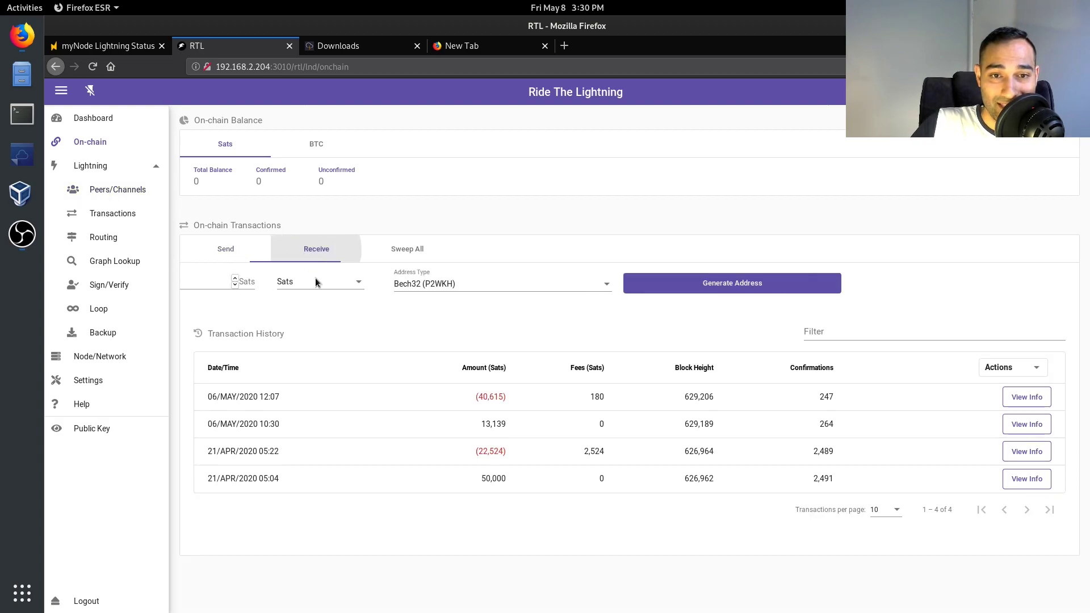
- Generate a Bech32 receive address, select it, close the dialog, and switch to Send
click(532, 284)
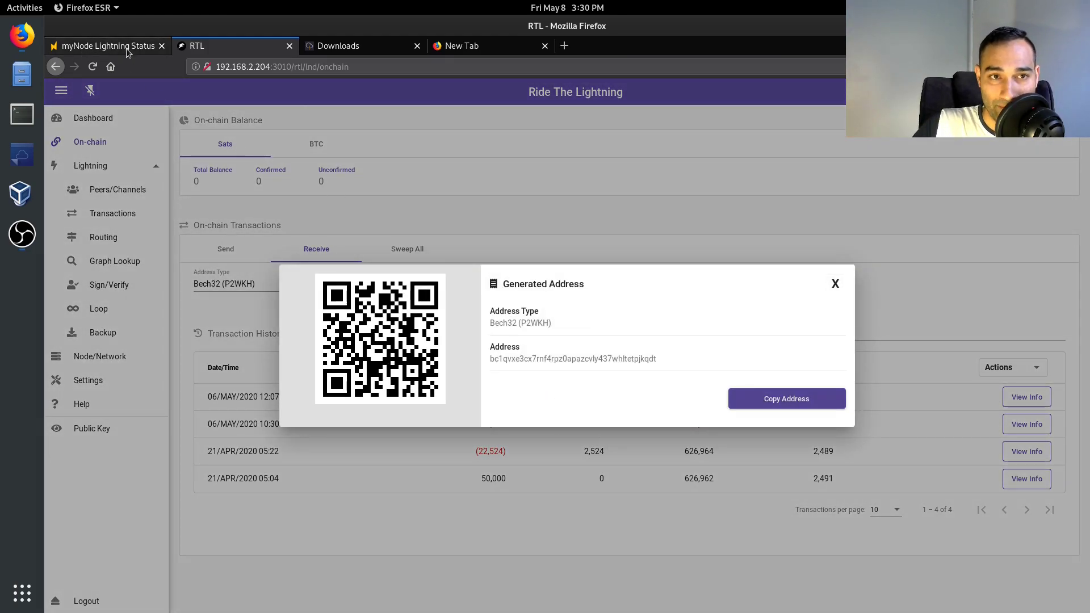
drag(493, 359, 653, 362)
click(654, 362)
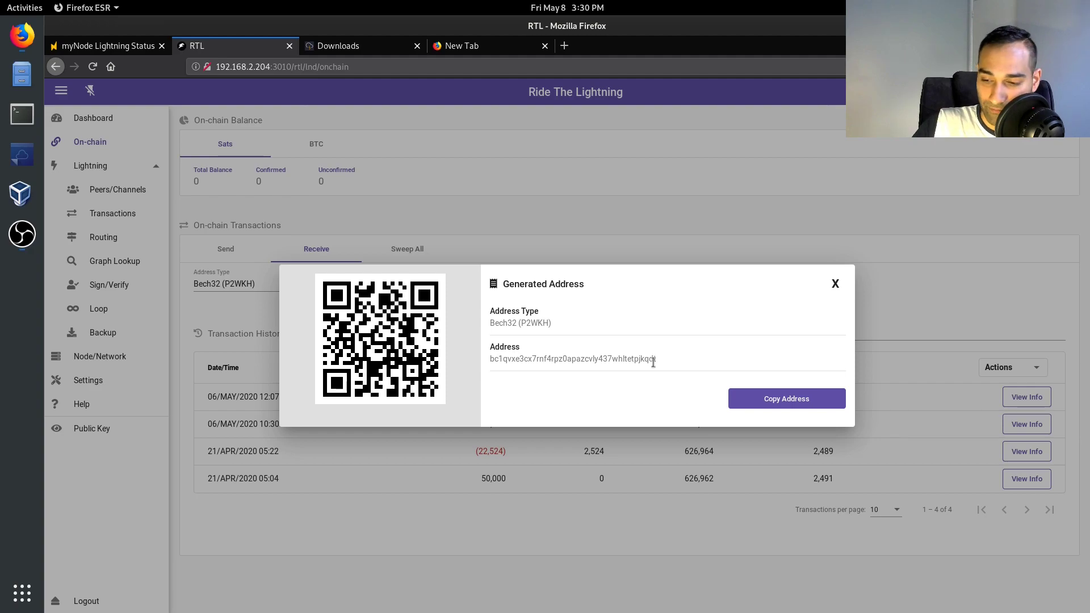
click(839, 285)
click(232, 251)
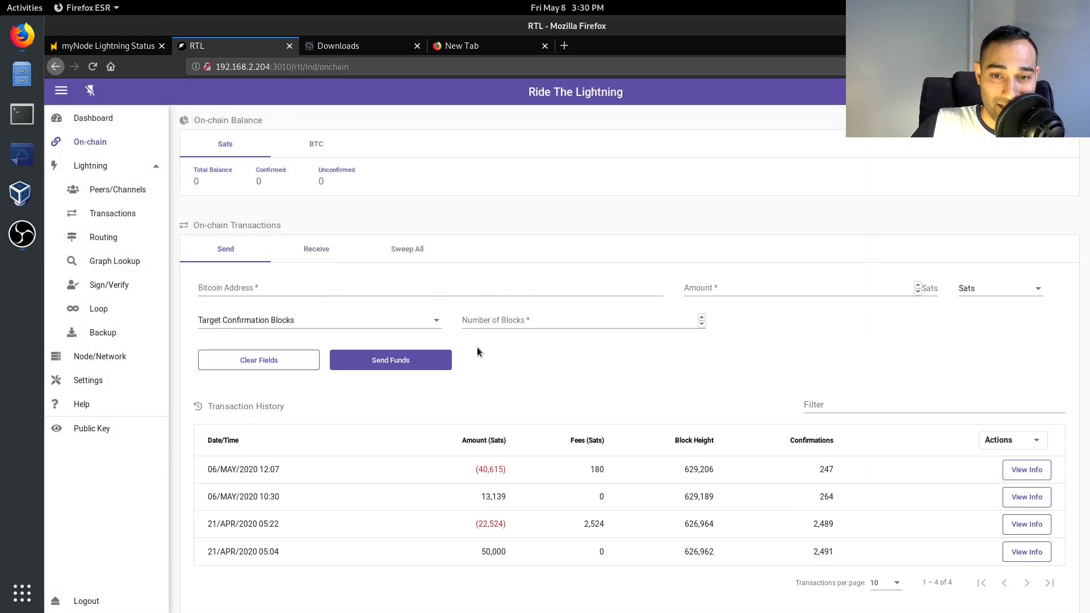
- Move from the Send form's Bitcoin Address field to the Sweep All form's address field
click(295, 291)
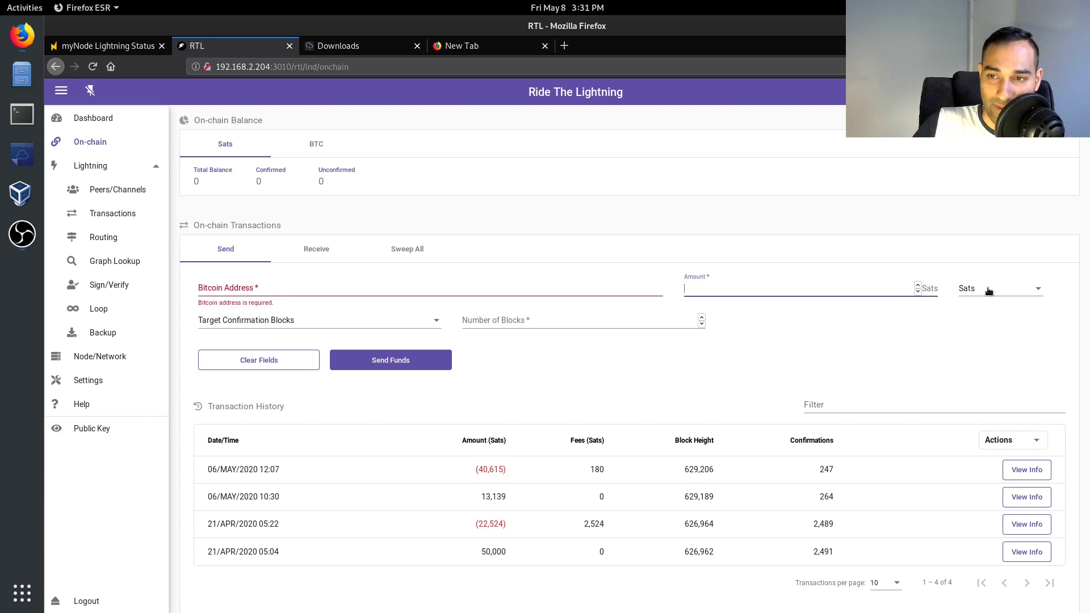
click(407, 250)
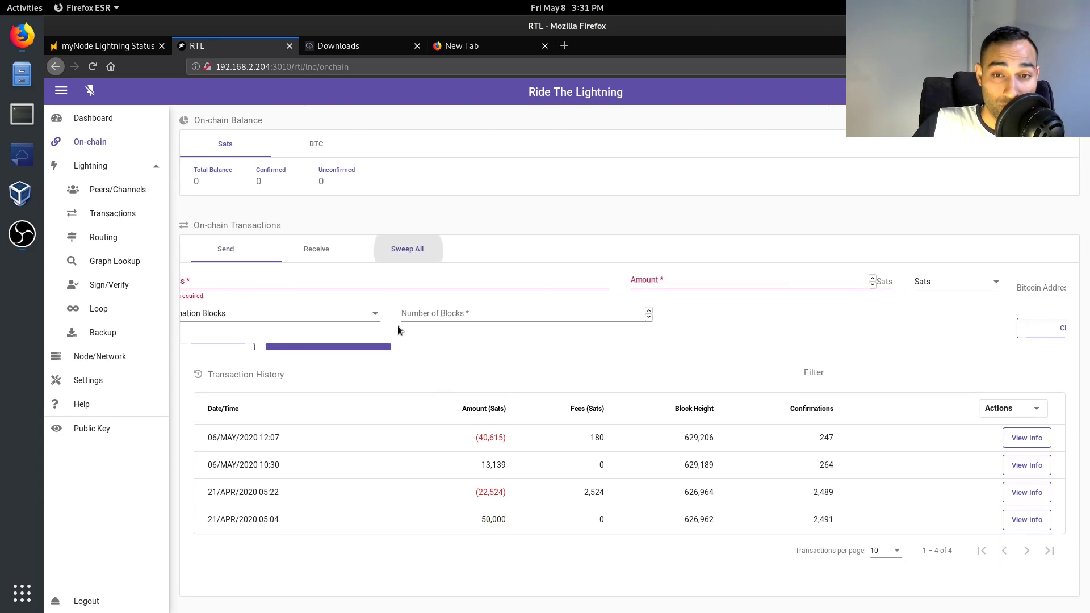
click(258, 288)
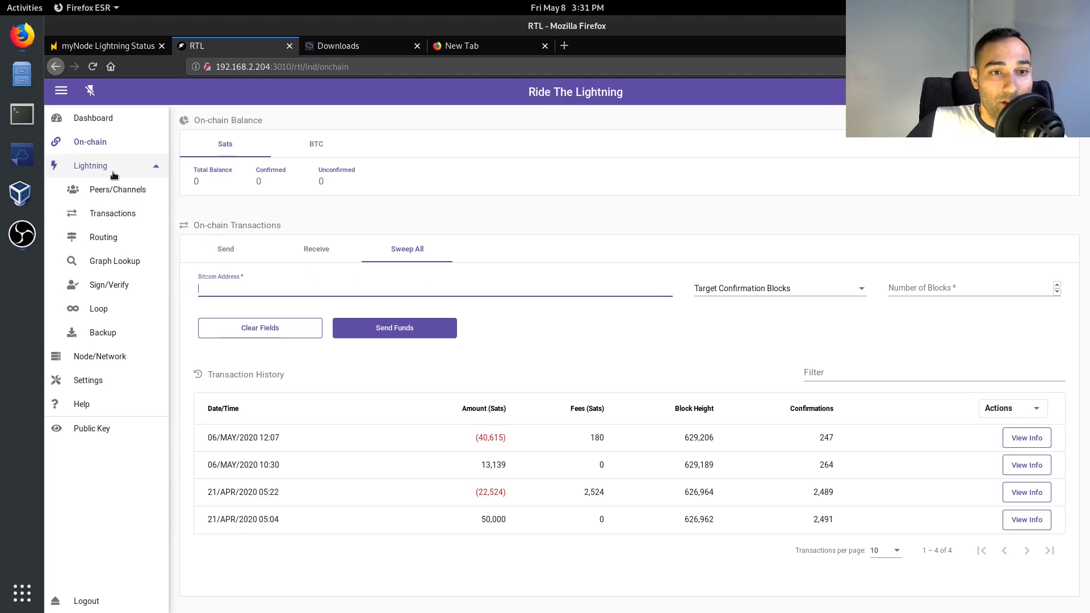
- On Peers/Channels, browse the peer list and the add-peer dialog without adding anything
click(114, 192)
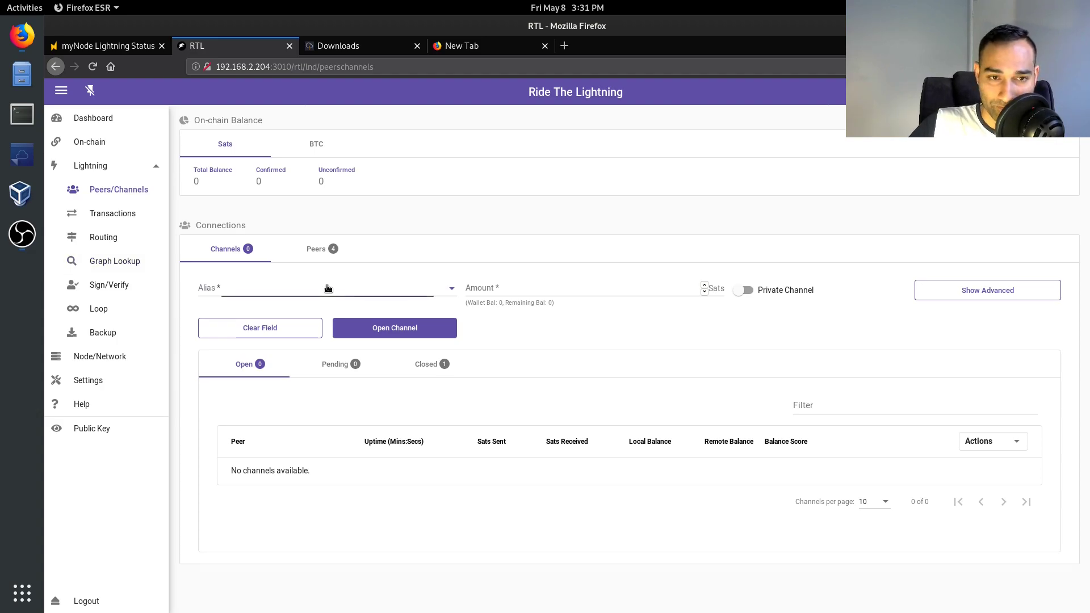
click(328, 288)
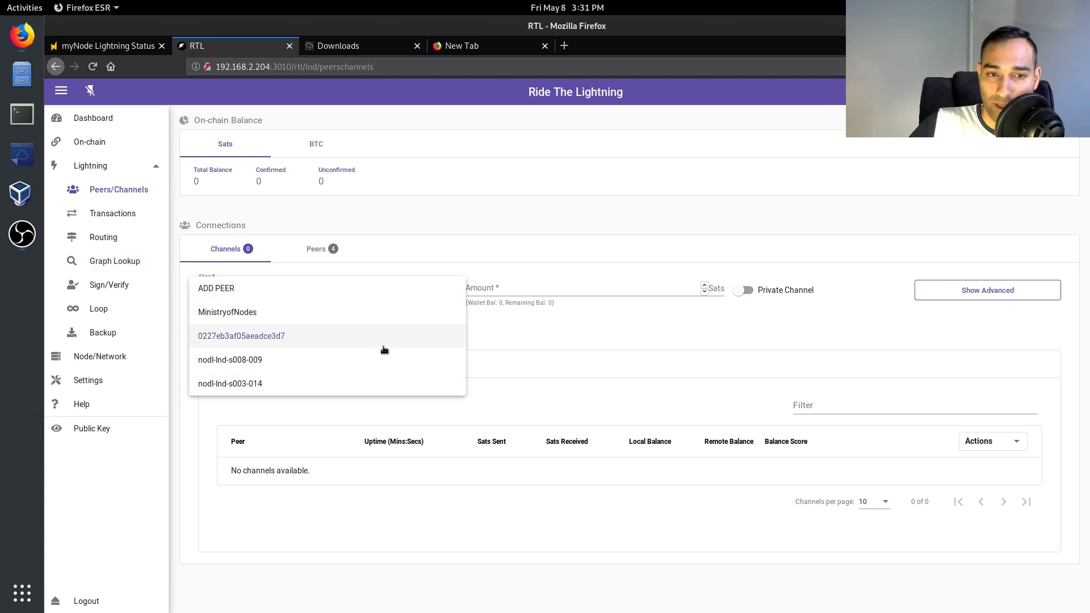
click(584, 338)
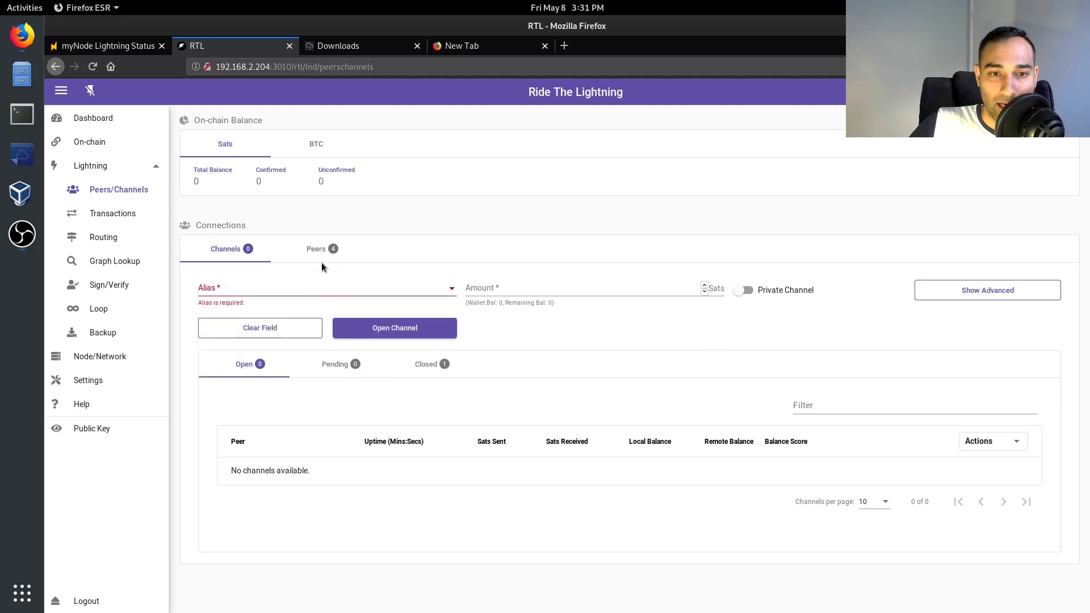
click(438, 289)
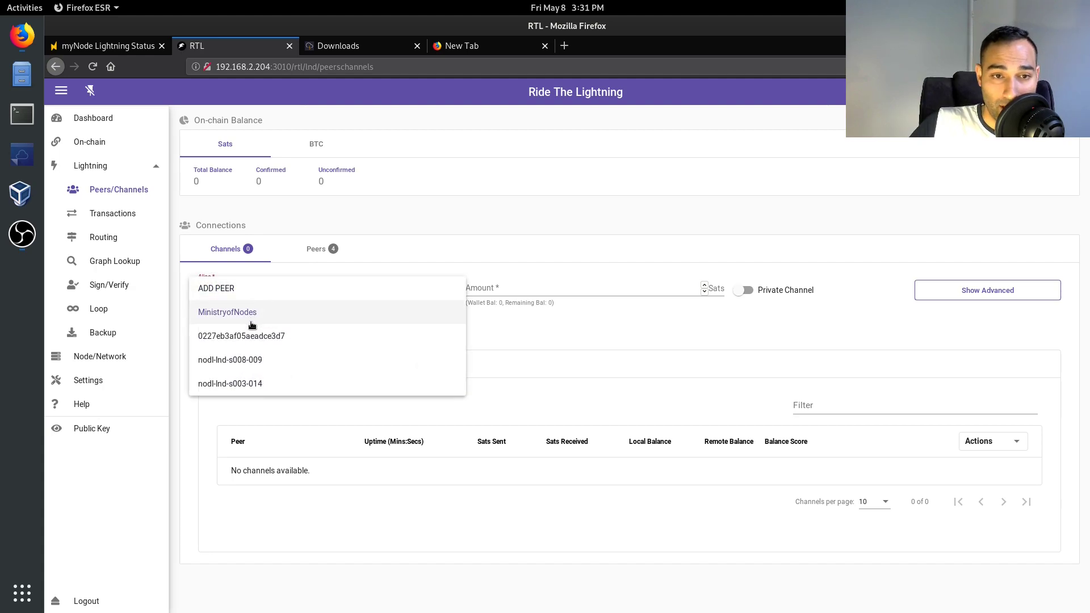
click(227, 291)
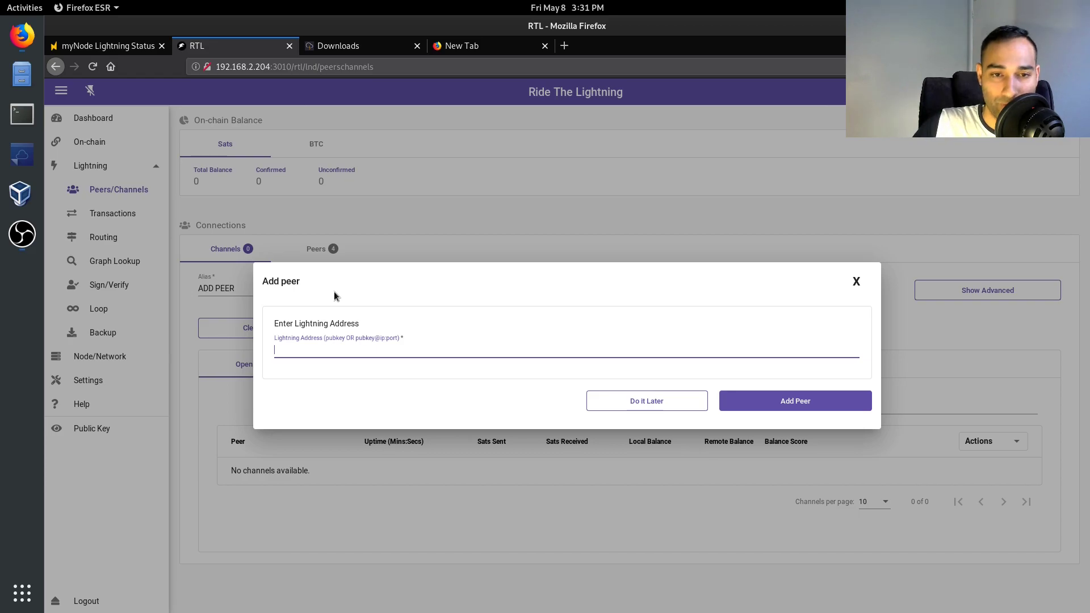
click(857, 282)
- Choose MinistryofNodes as the channel peer and enter 500000 sats as the amount
click(364, 290)
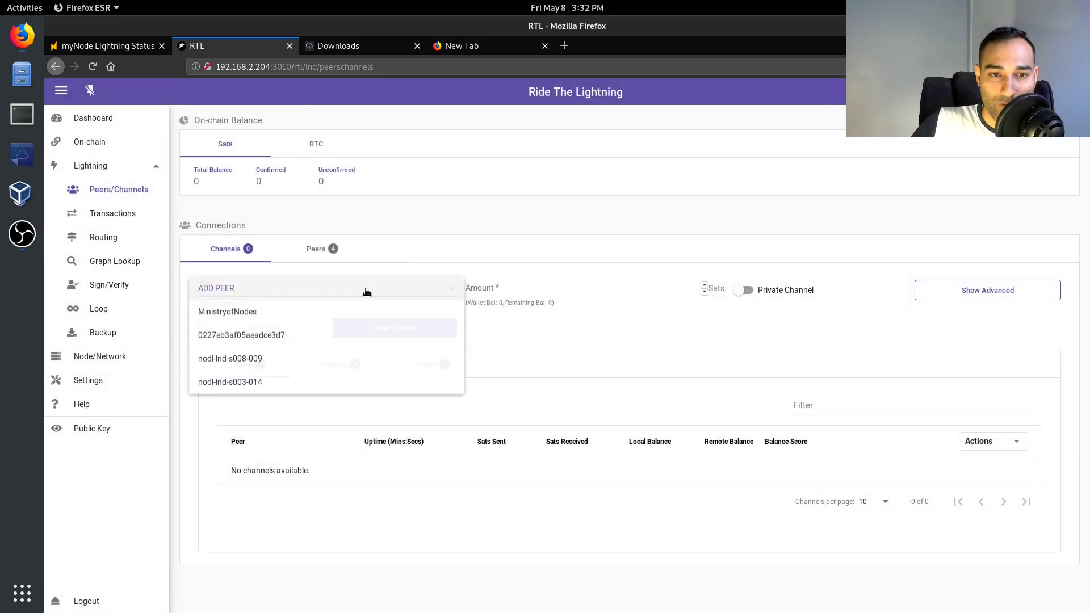
click(263, 321)
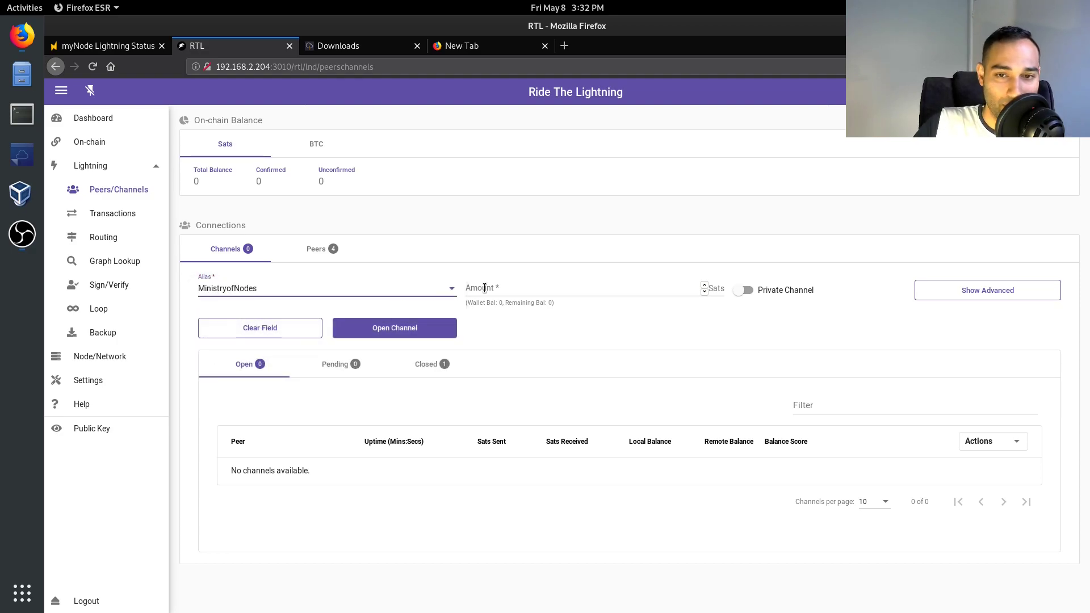
click(502, 286)
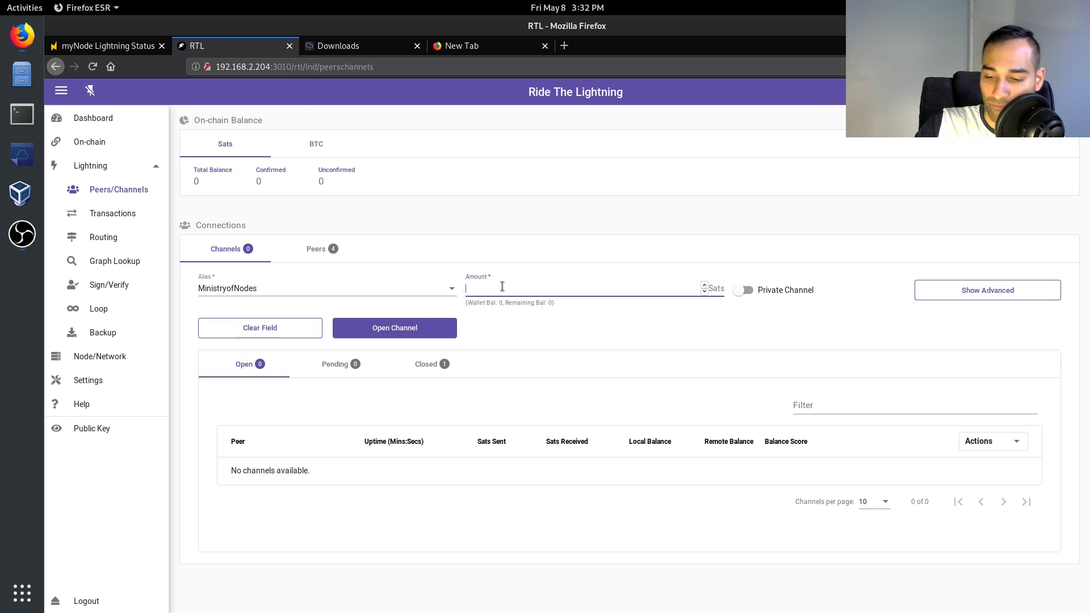
text(500000)
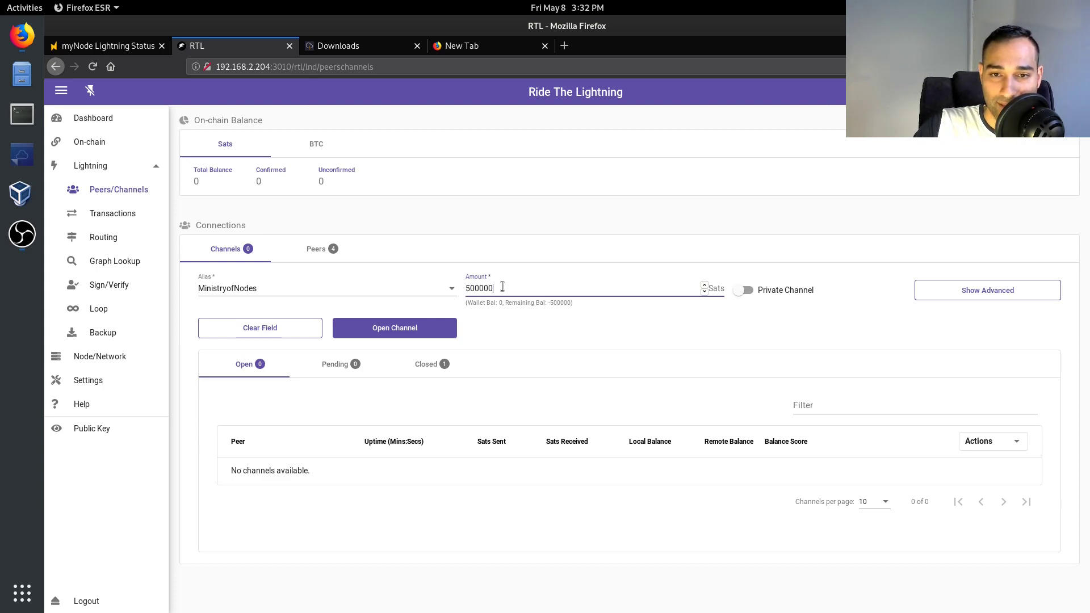
click(573, 332)
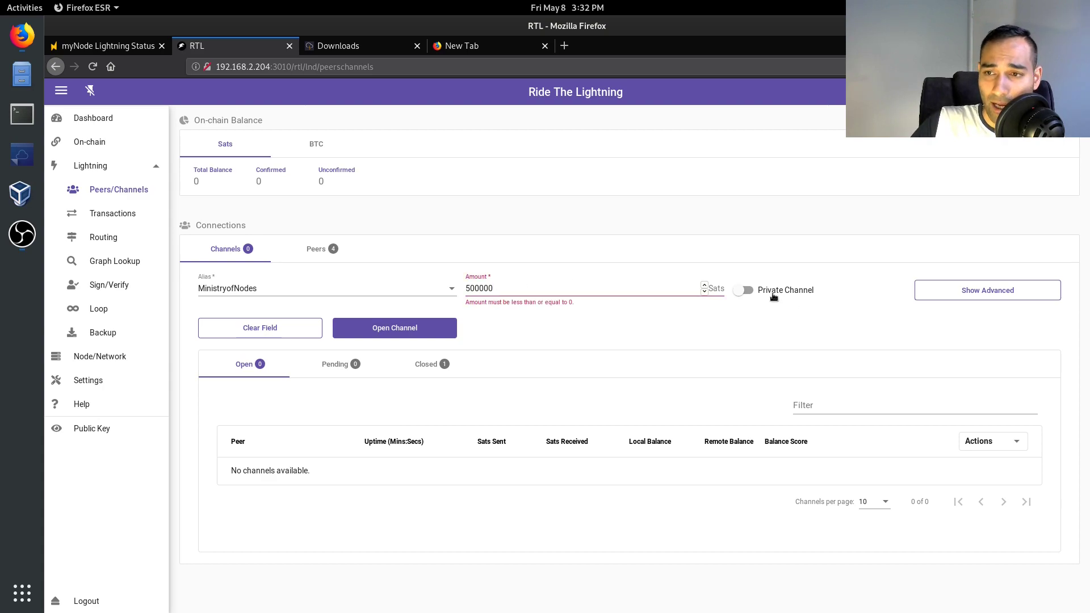
click(534, 290)
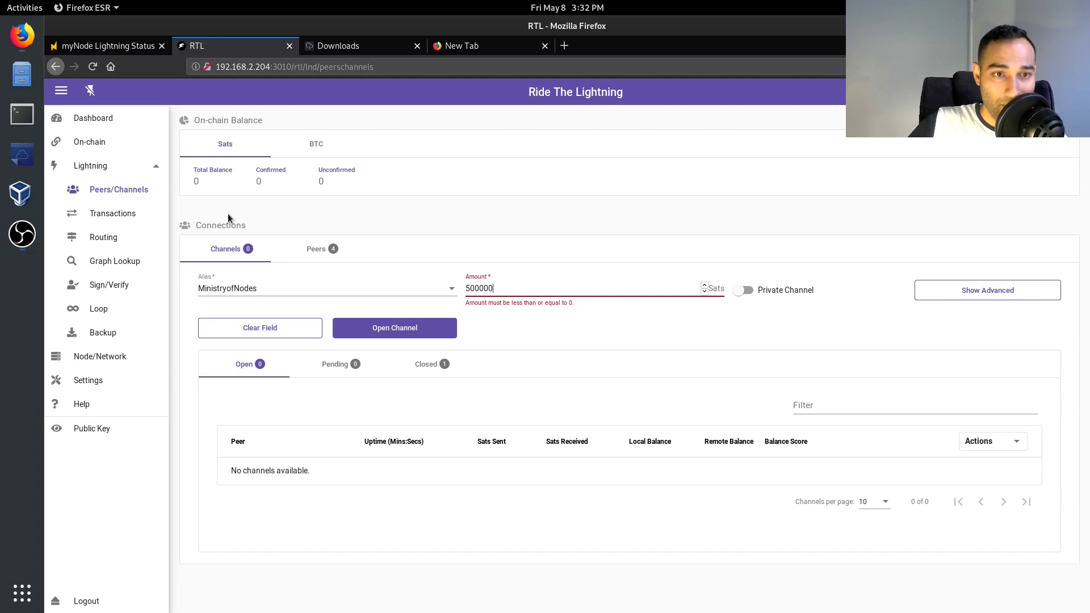
- Browse the Lightning Transactions page's invoices and payments lists
click(113, 214)
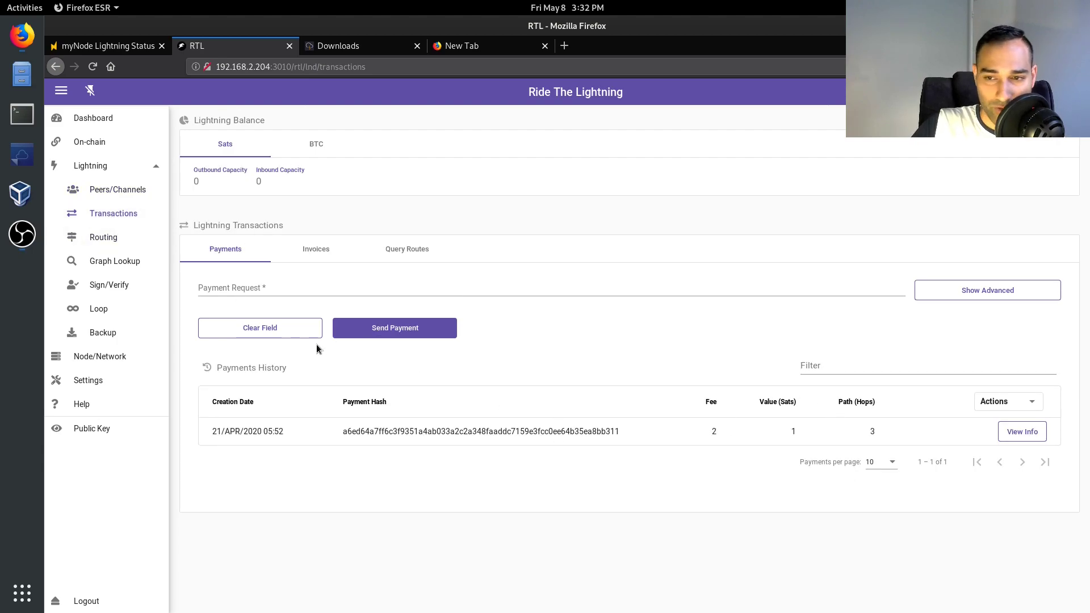
click(327, 255)
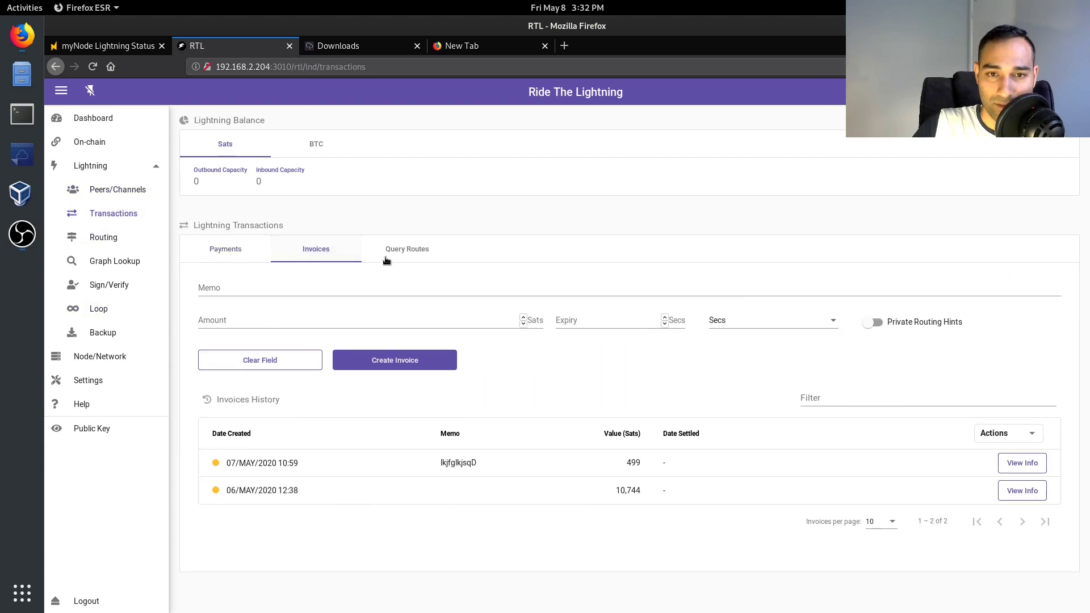
click(240, 256)
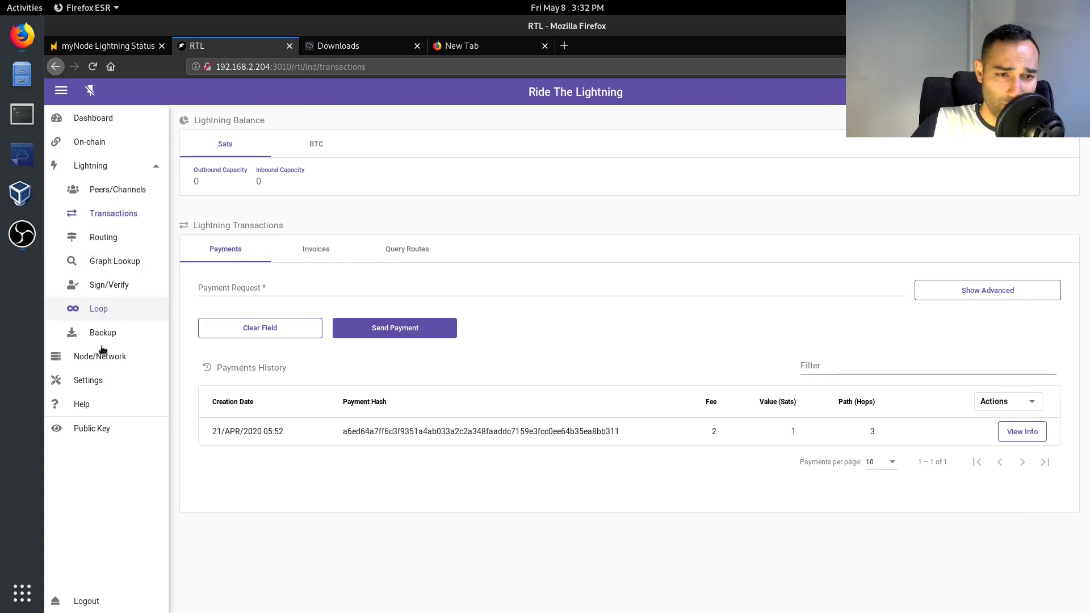
- In Settings, choose Night mode and enable fiat conversion in USD, then return to Dashboard
click(92, 380)
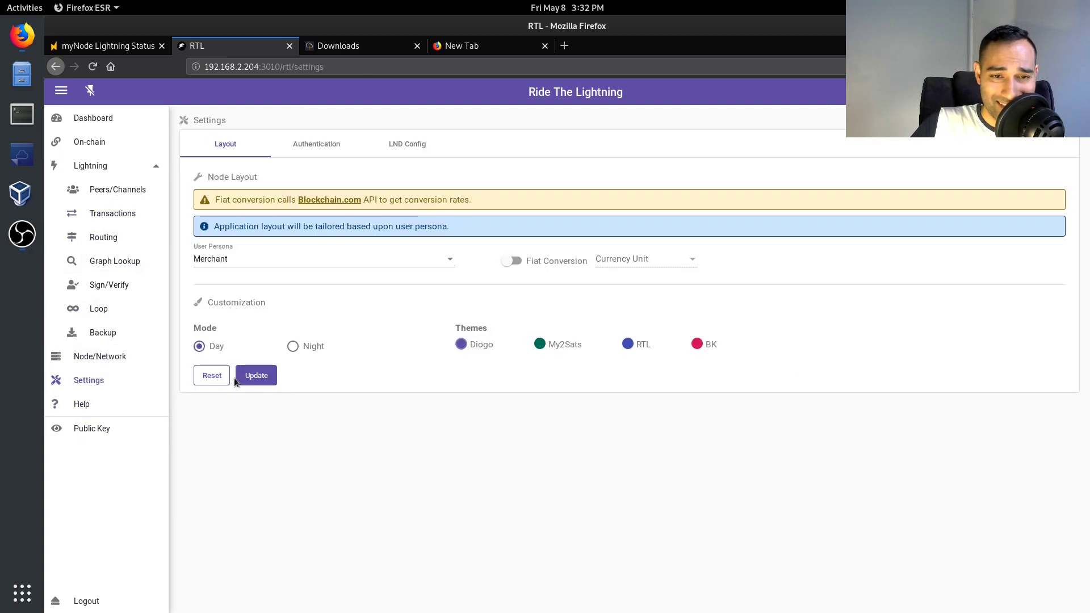
click(289, 347)
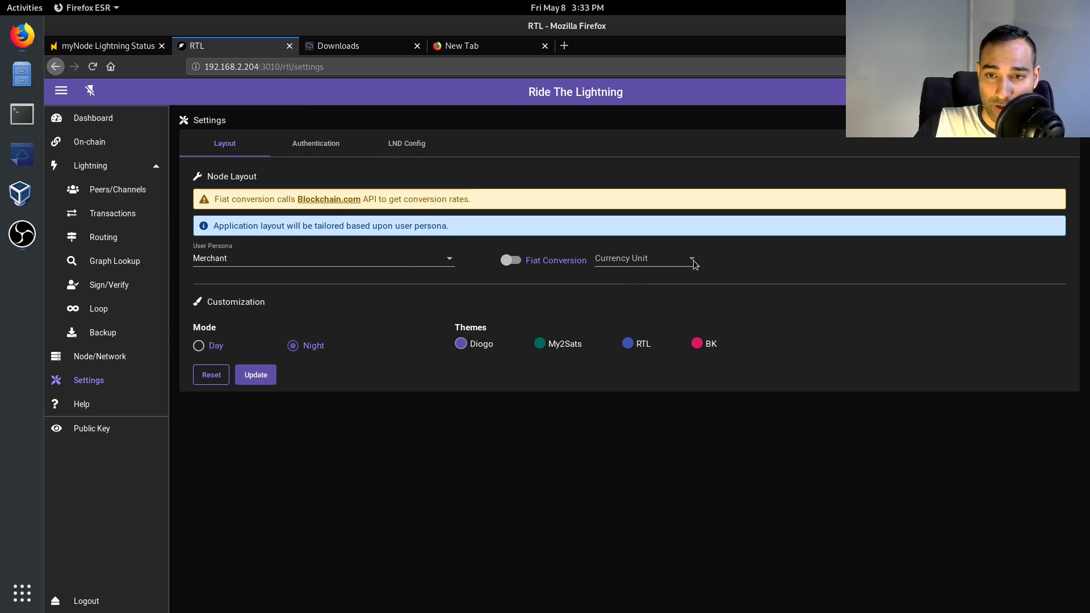
click(511, 260)
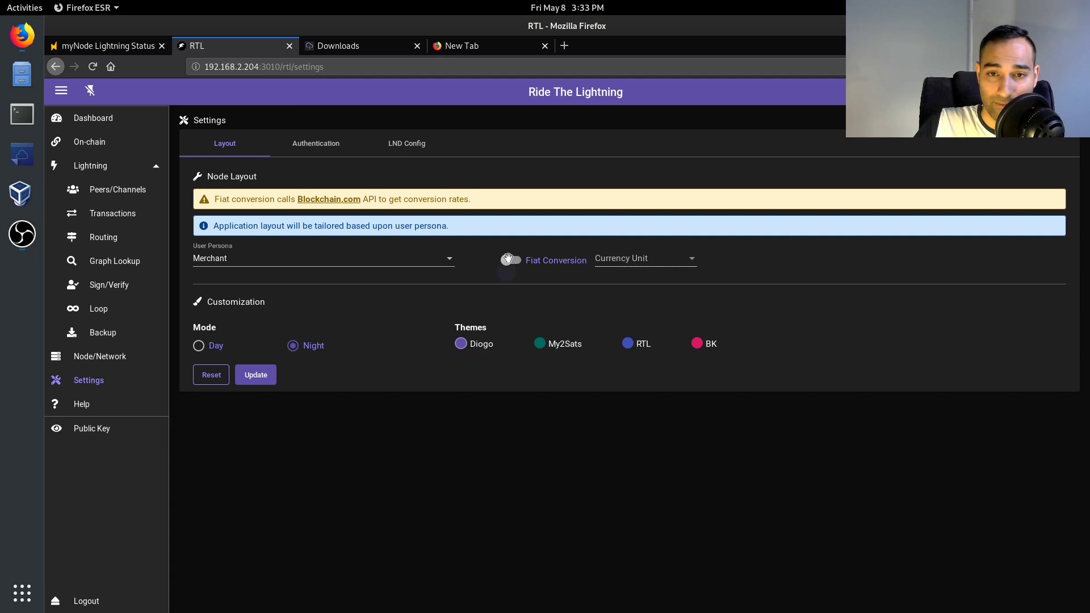
click(651, 258)
click(614, 257)
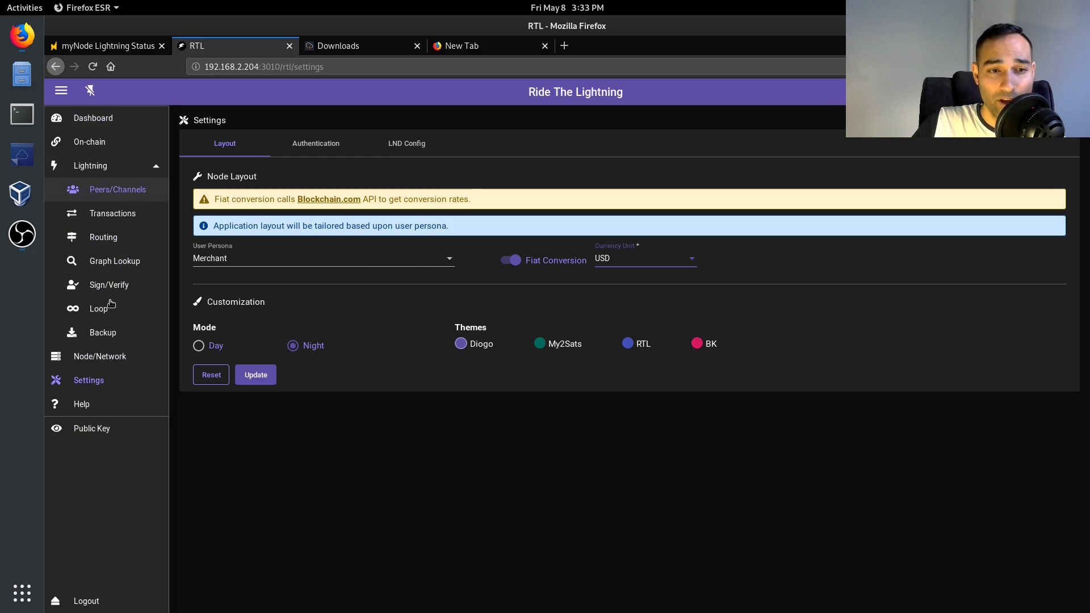
click(94, 118)
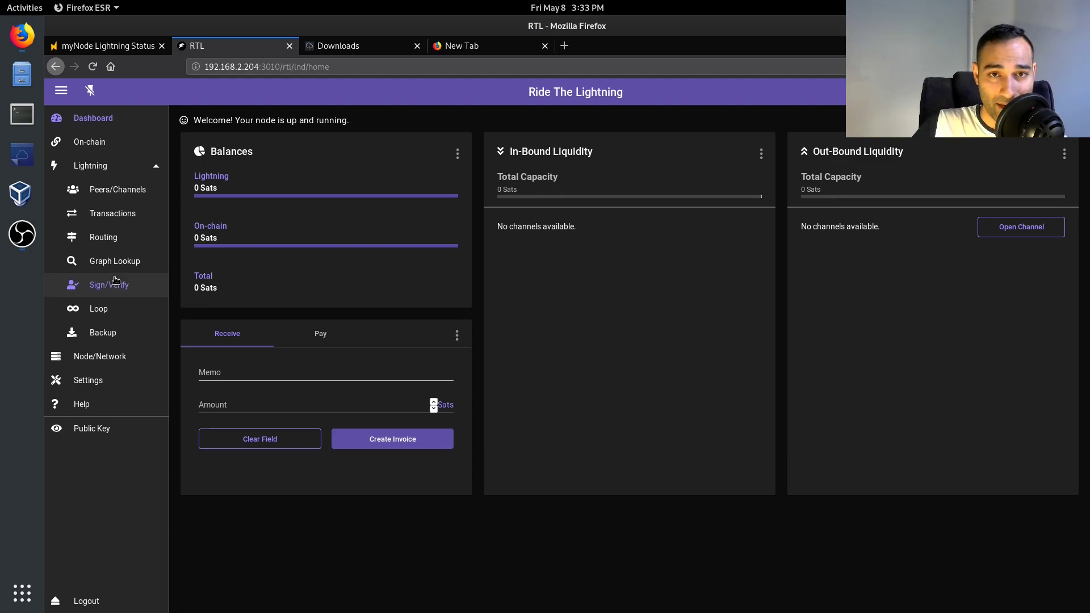
- On myNode's Lightning Status page, highlight the Access your Wallet heading
click(119, 51)
drag(489, 445, 711, 463)
click(712, 462)
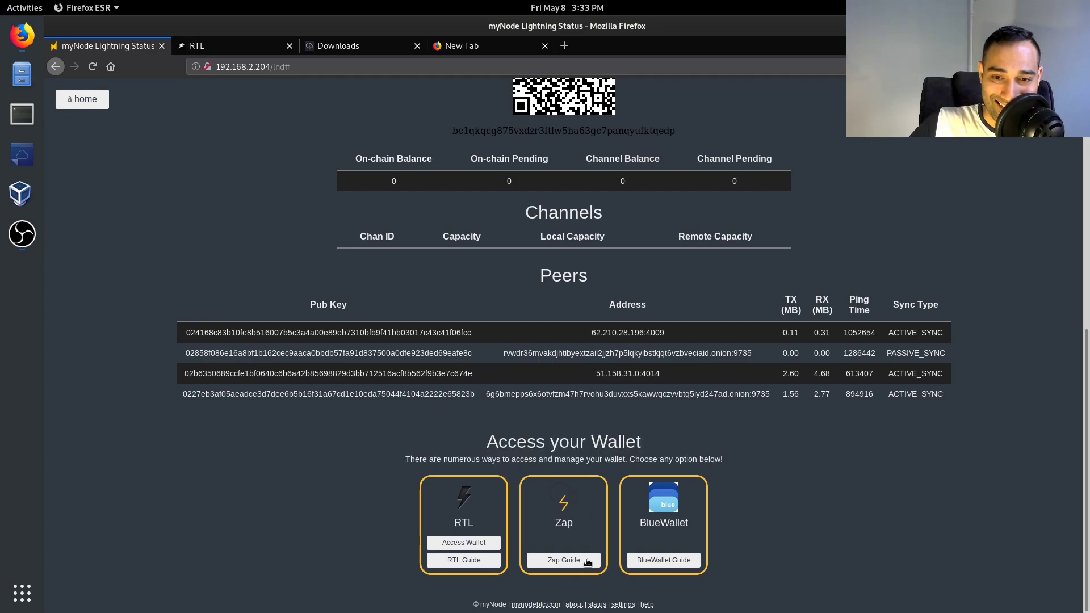
- Scroll the Zap download page to the Zap Linux 0.6.2-beta AppImage entry
click(342, 47)
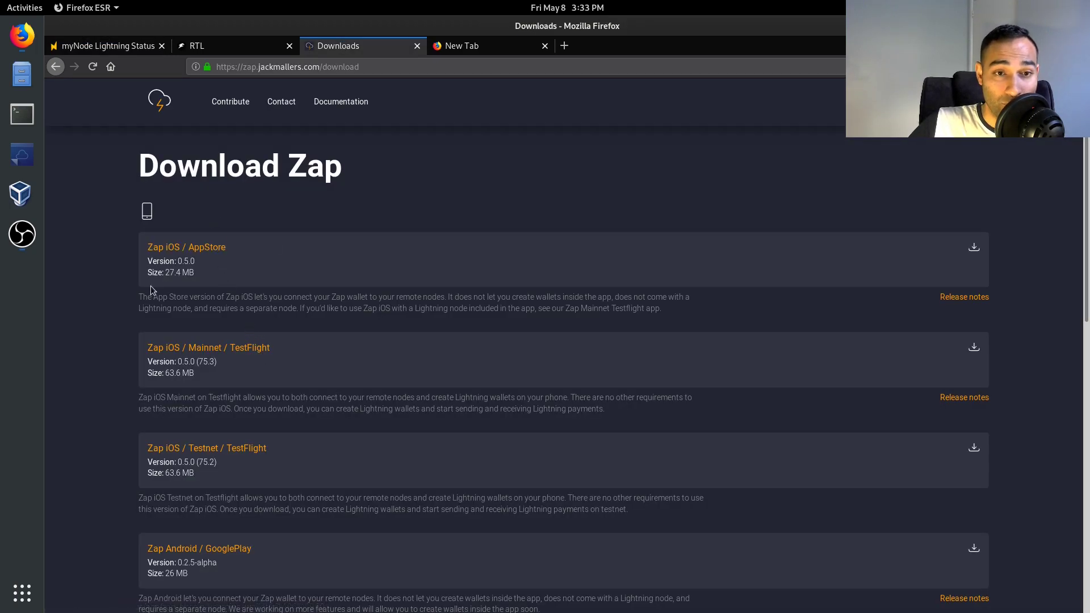
scroll(188, 409, down, 3)
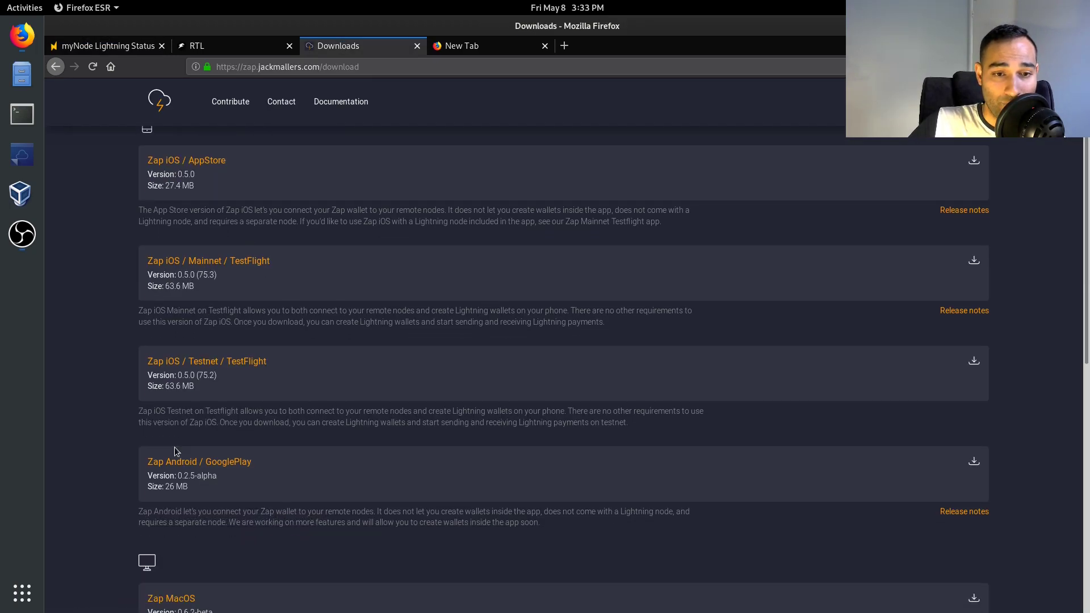
scroll(270, 463, down, 15)
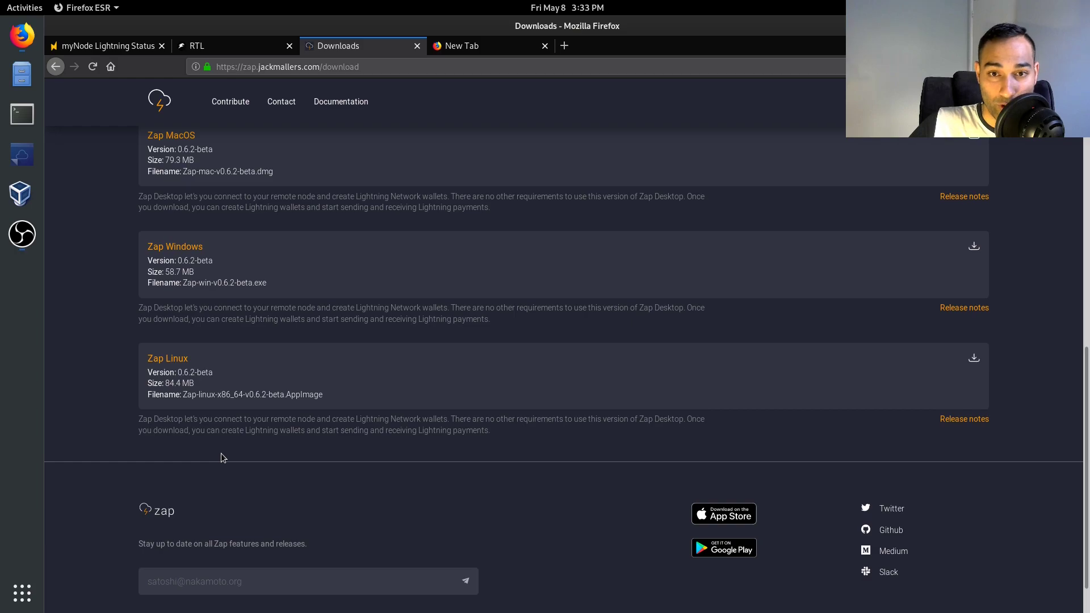
scroll(239, 449, up, 18)
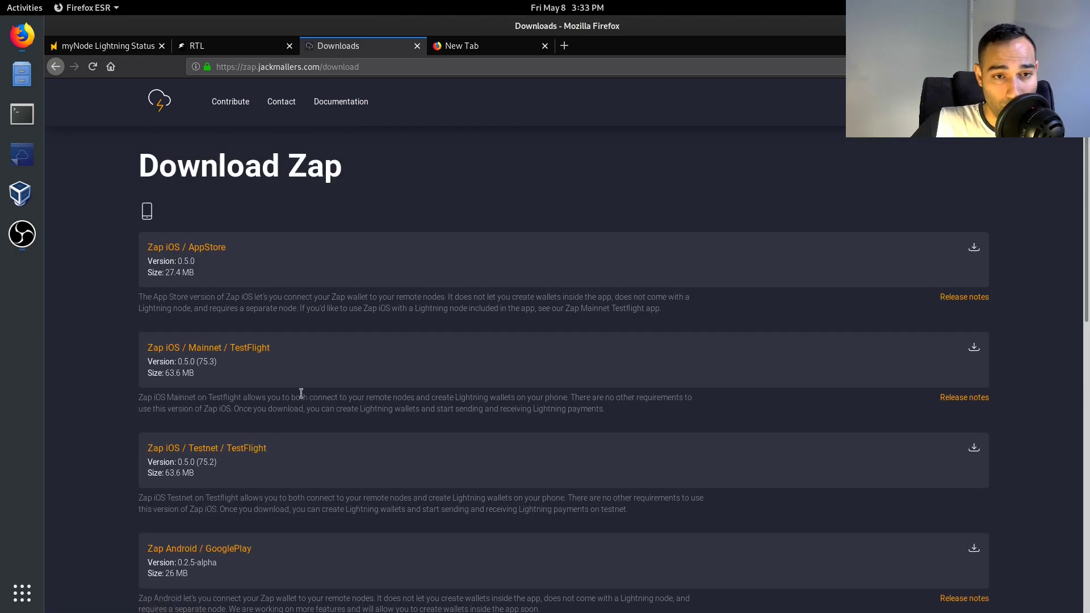
scroll(301, 393, down, 15)
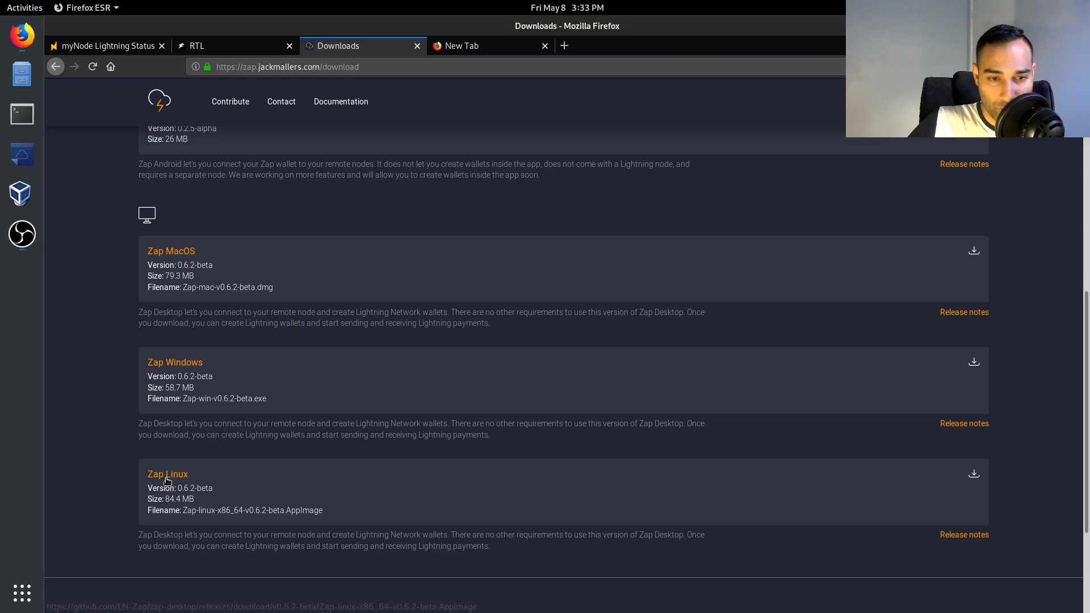
- From a terminal in Downloads, run Zap-linux-x86_64-v0.6.2-beta.AppImage with --no-sandbox
click(22, 114)
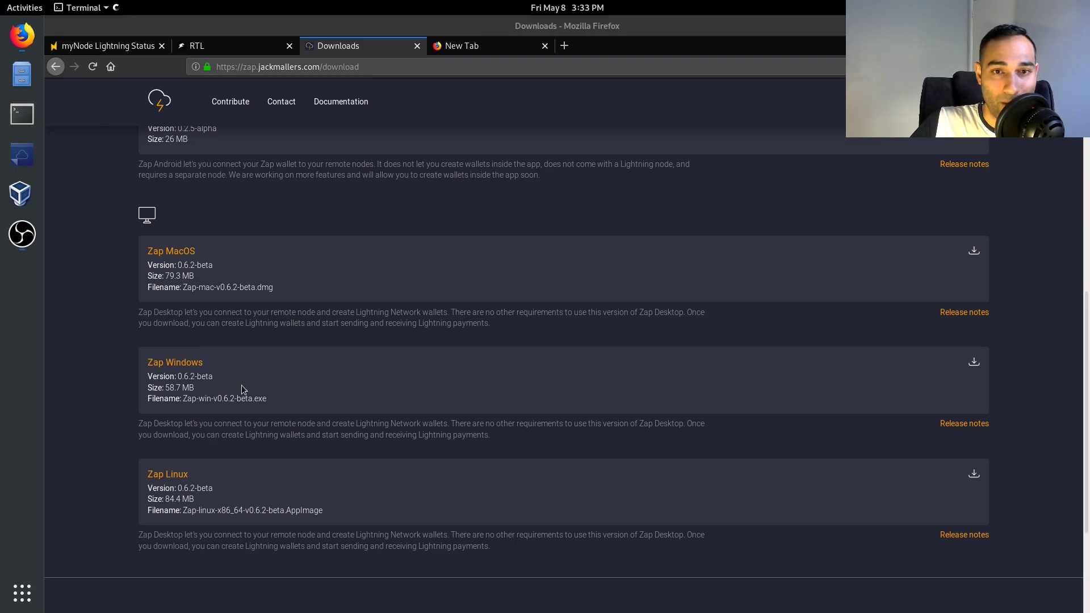
drag(288, 54, 323, 107)
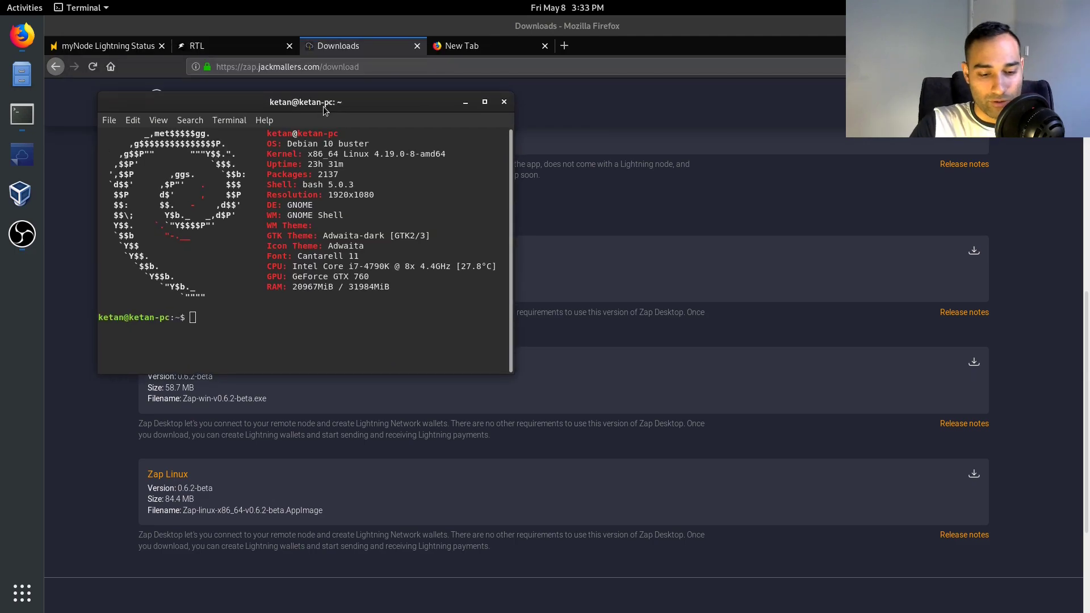
text(cd Down)
key(Tab)
key(Return)
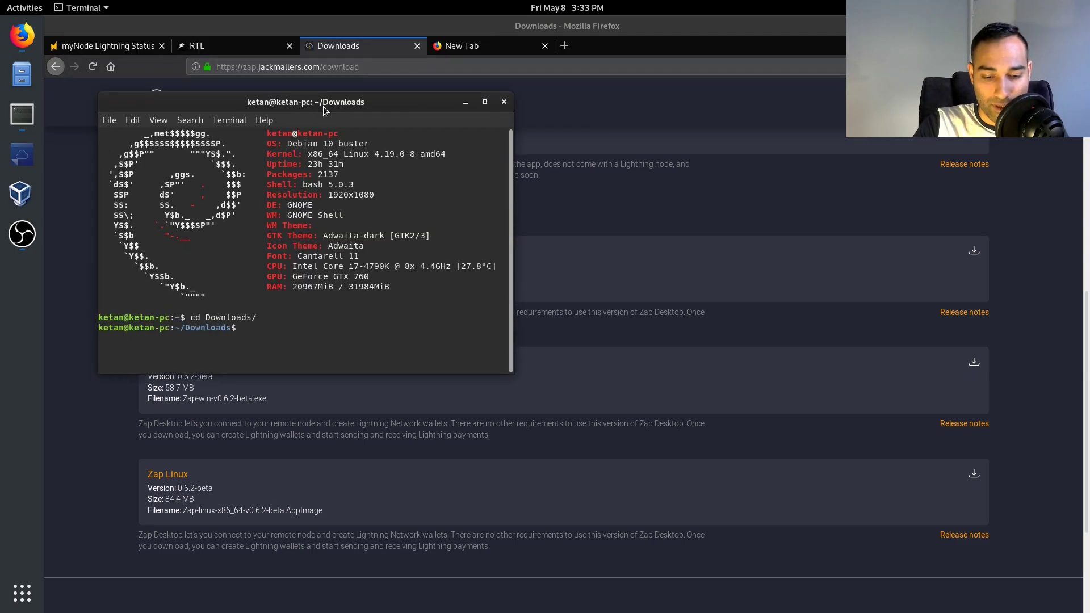
text(./Z)
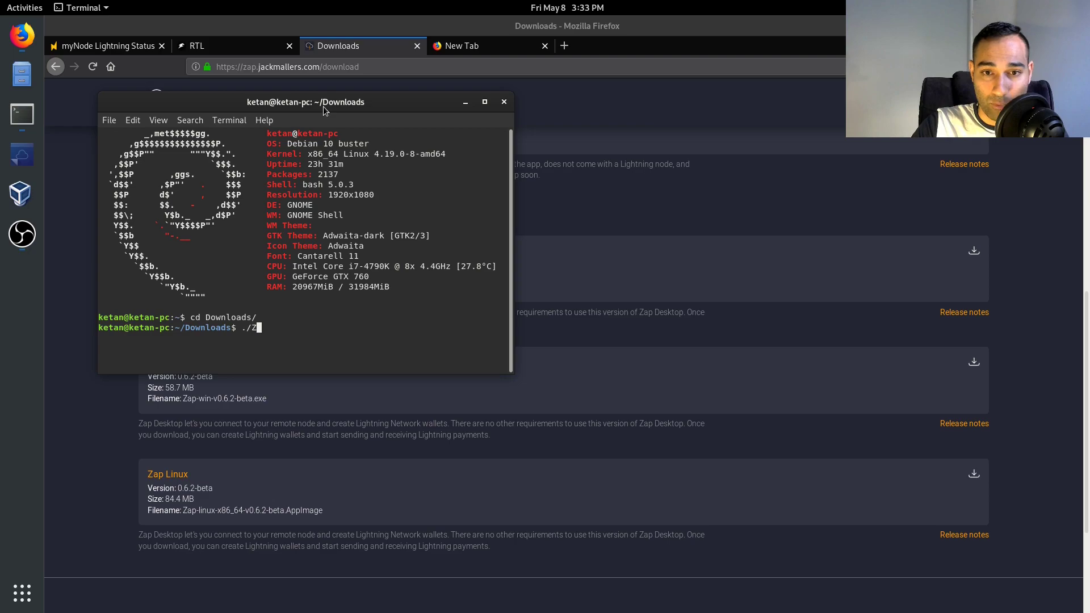
key(Tab)
text(--)
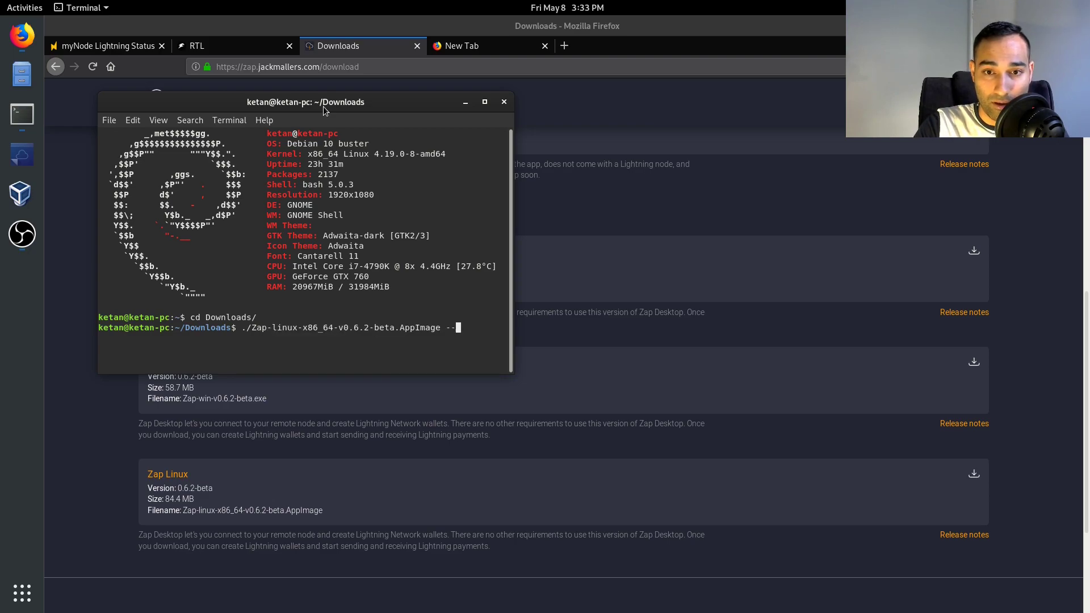
text(no)
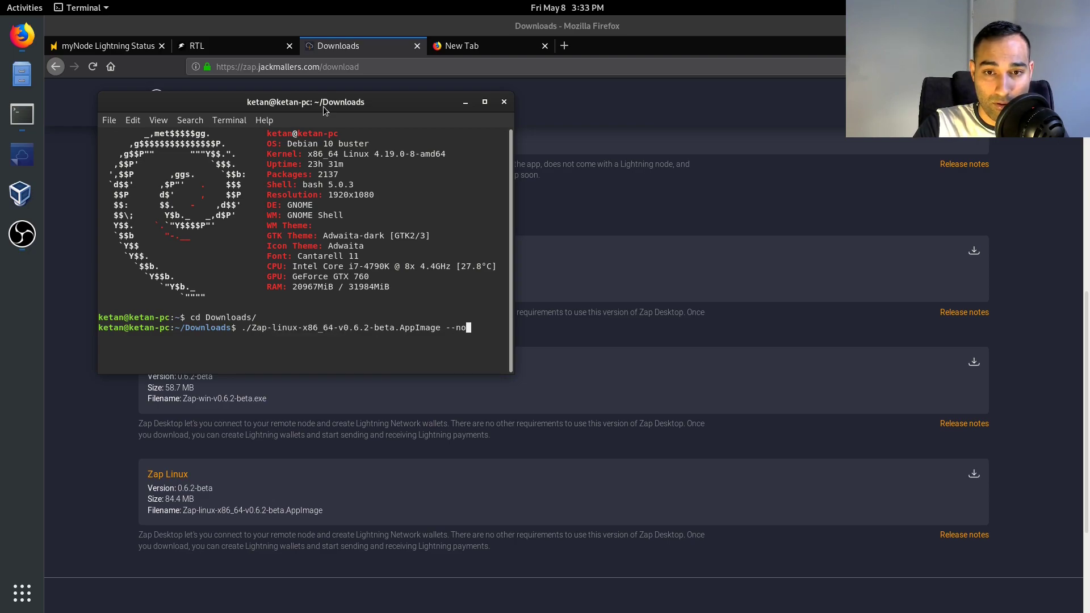
text(-sandbox)
key(Return)
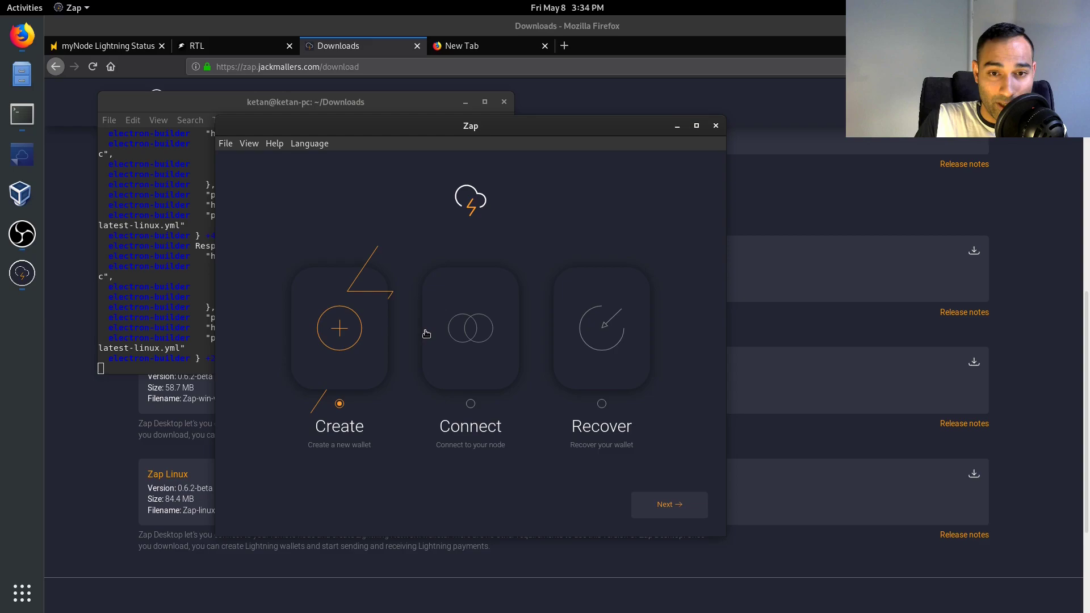
- Pick Connect in Zap and advance to the Connection details page, then return to myNode
click(479, 327)
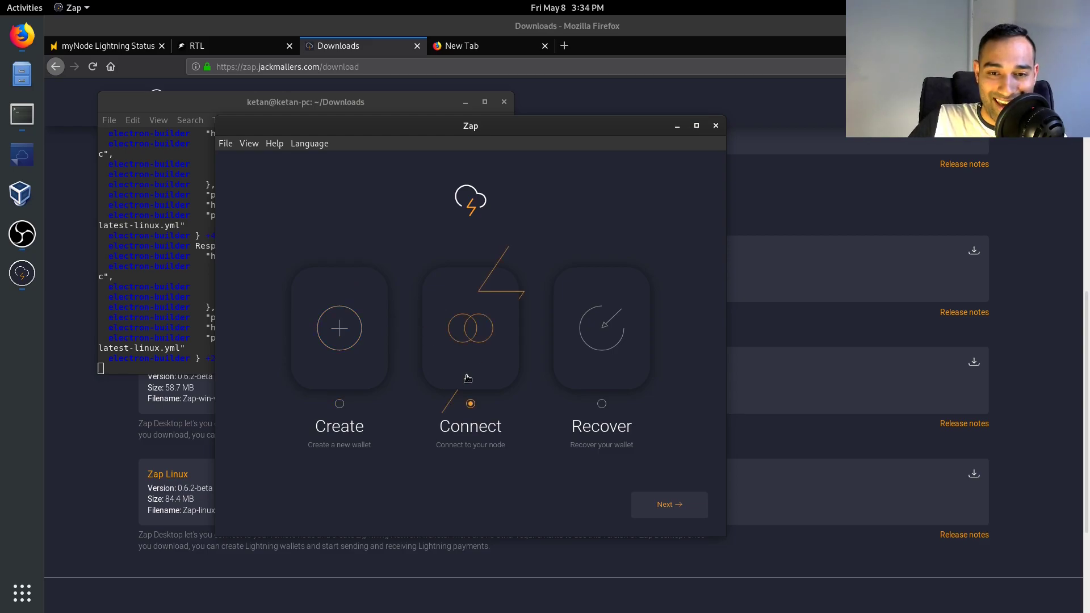
click(653, 505)
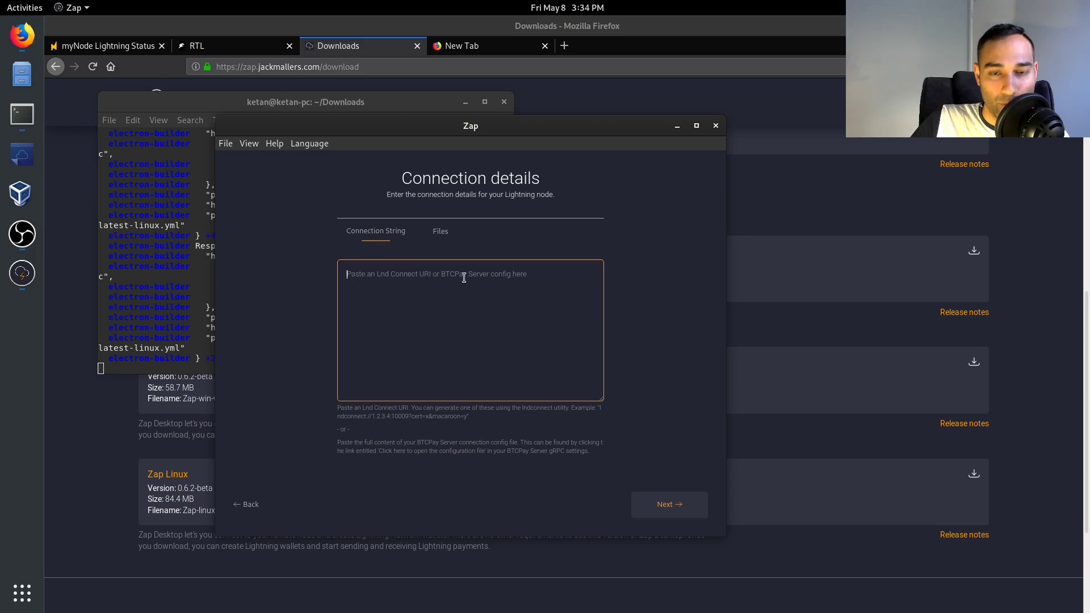
drag(449, 129, 420, 115)
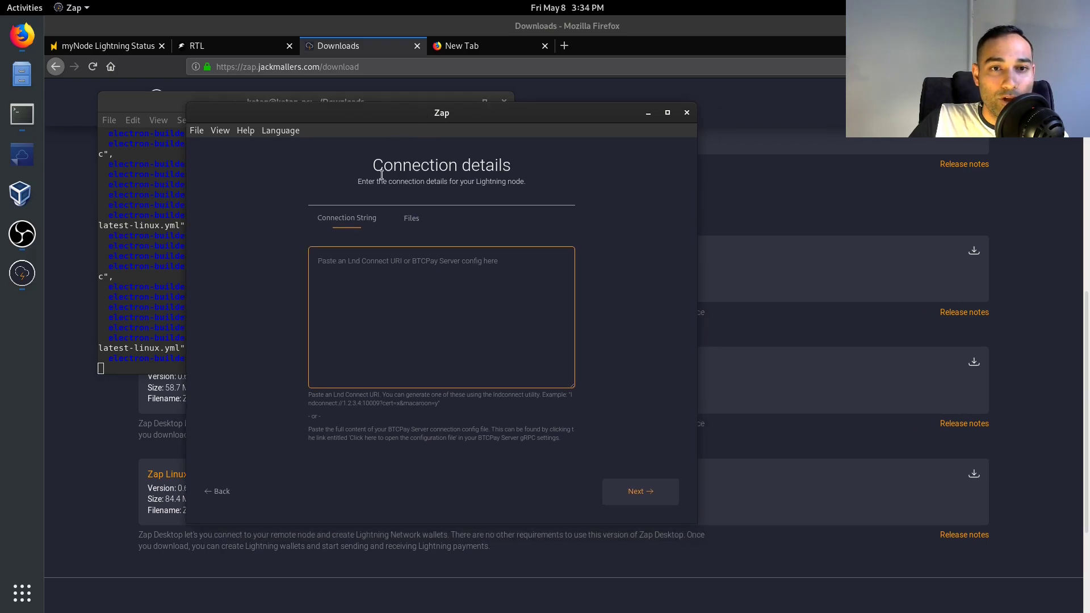
click(108, 46)
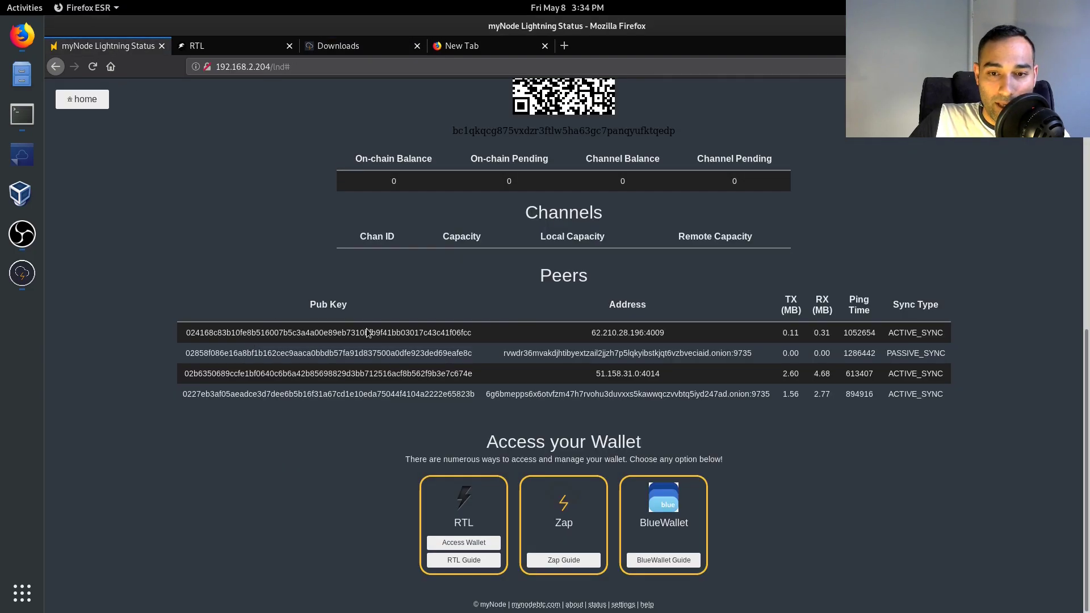
- Open the LND Connect access dialog on myNode's Lightning Status page and enter the node password
scroll(362, 336, up, 5)
scroll(362, 337, up, 2)
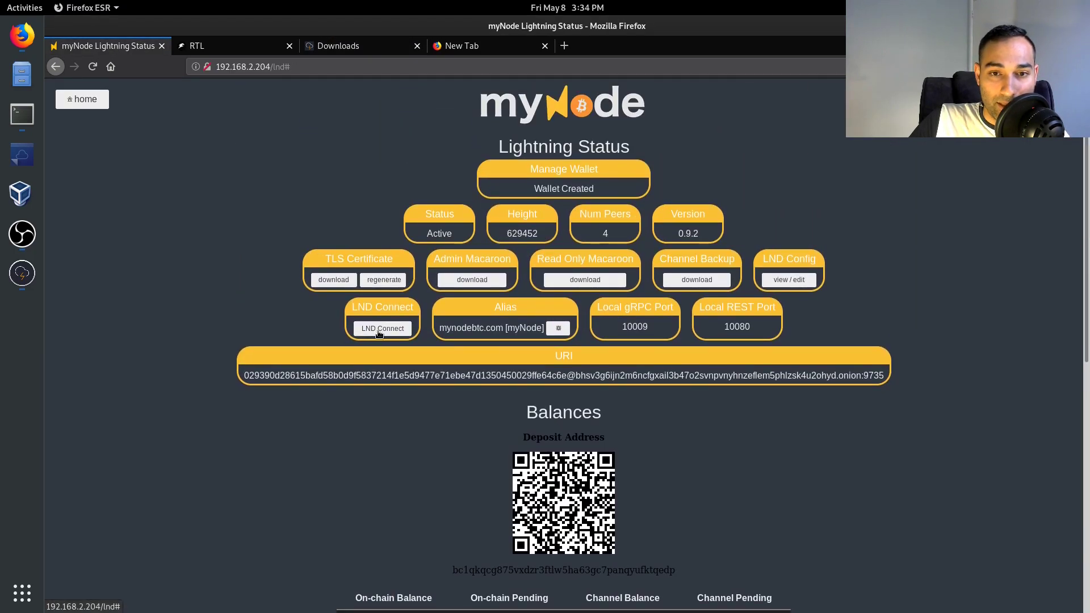
click(379, 329)
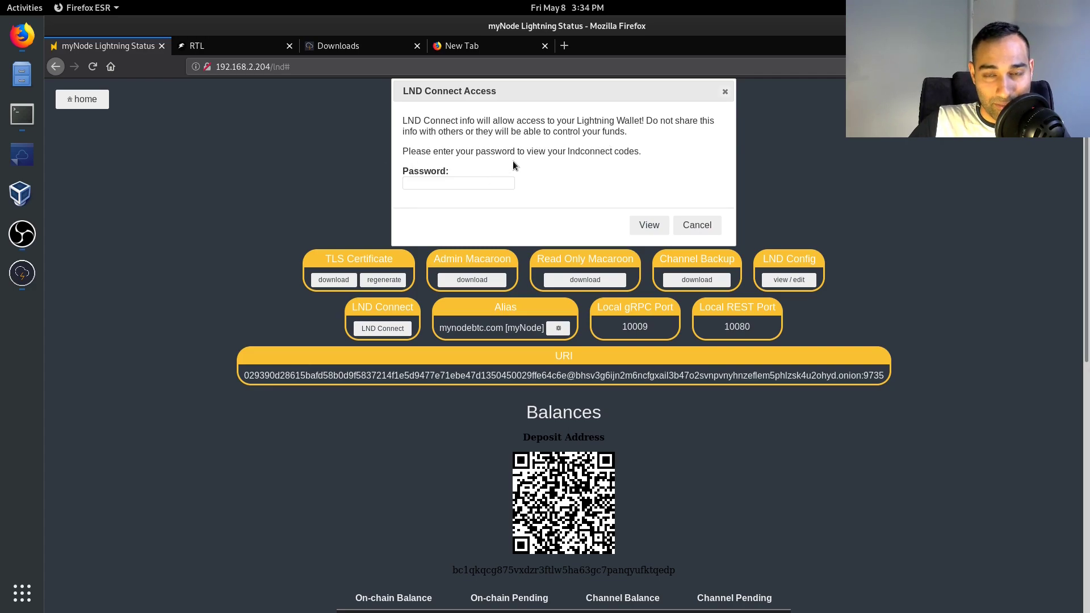
text(bol)
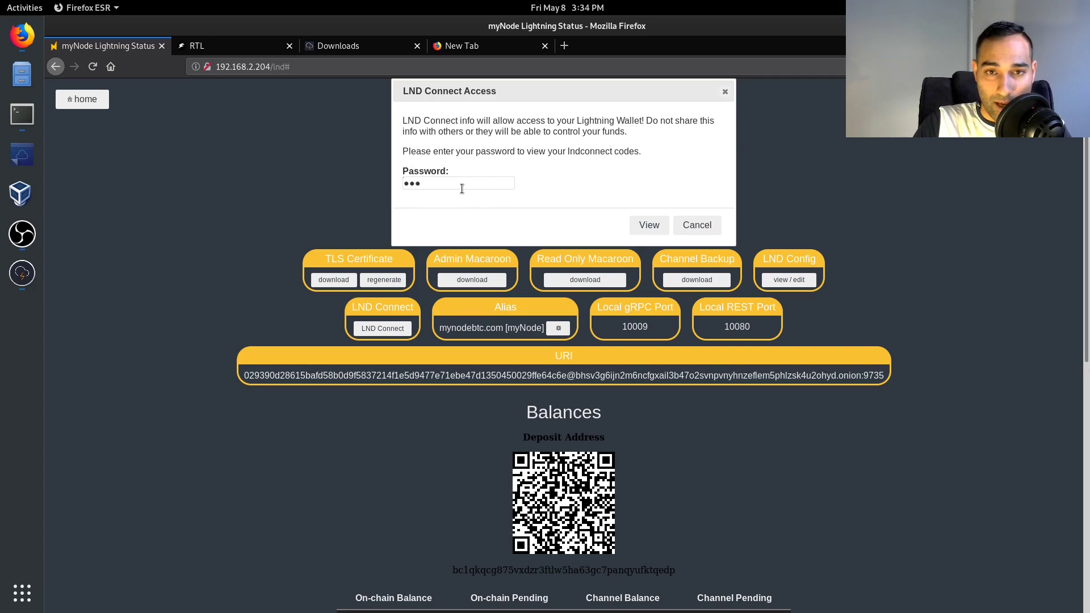
text(t)
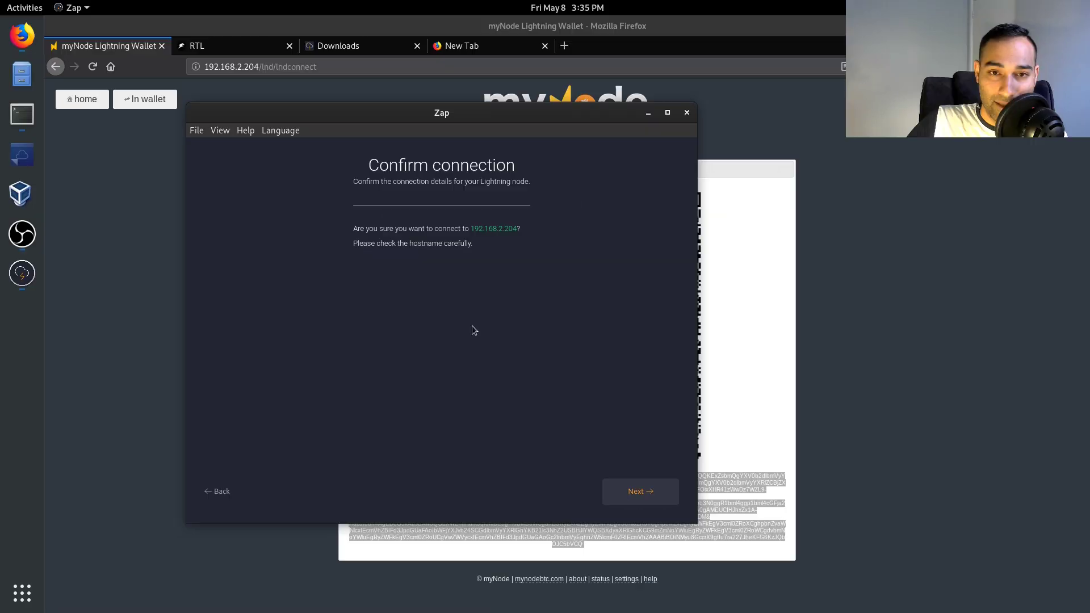
- Confirm Zap's connection to 192.168.2.204 and view the channel balances dropdown
click(623, 494)
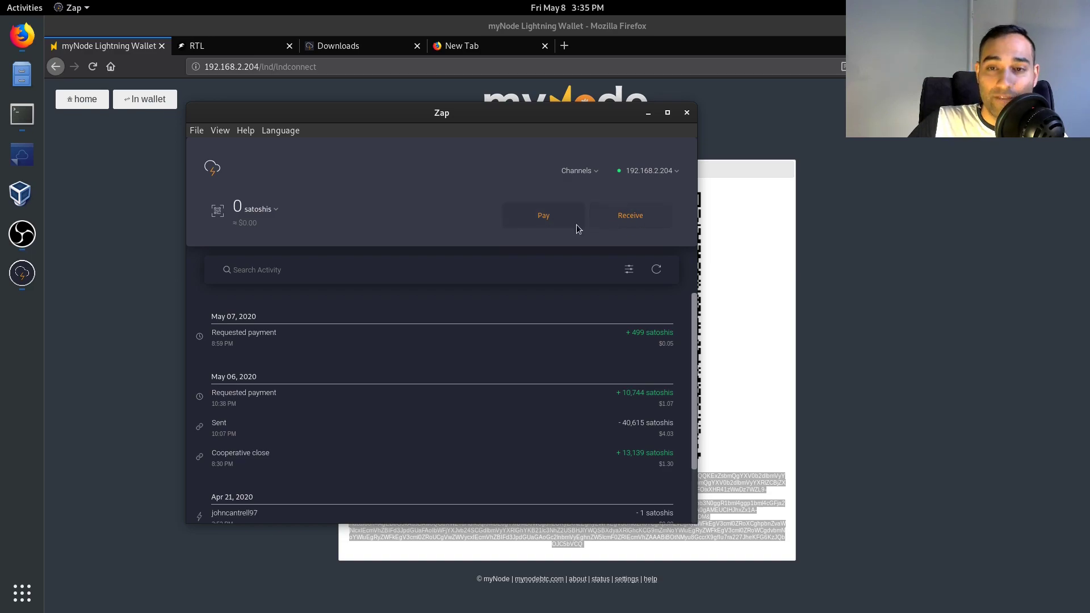
click(577, 170)
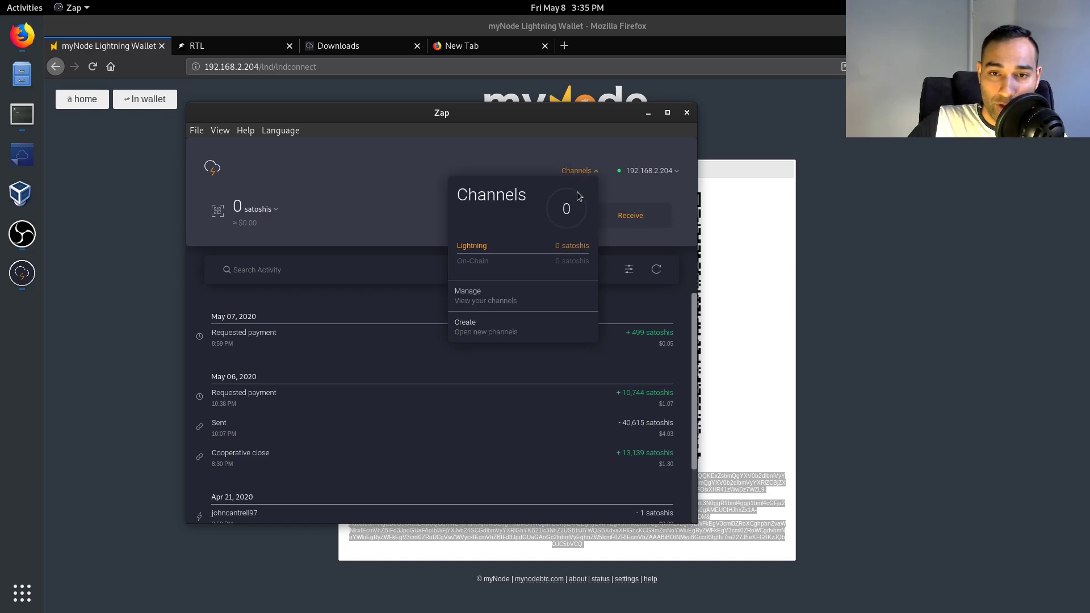
- Via Channels > Manage, start a new channel and maximize Zap on the Open a Channel screen
click(513, 294)
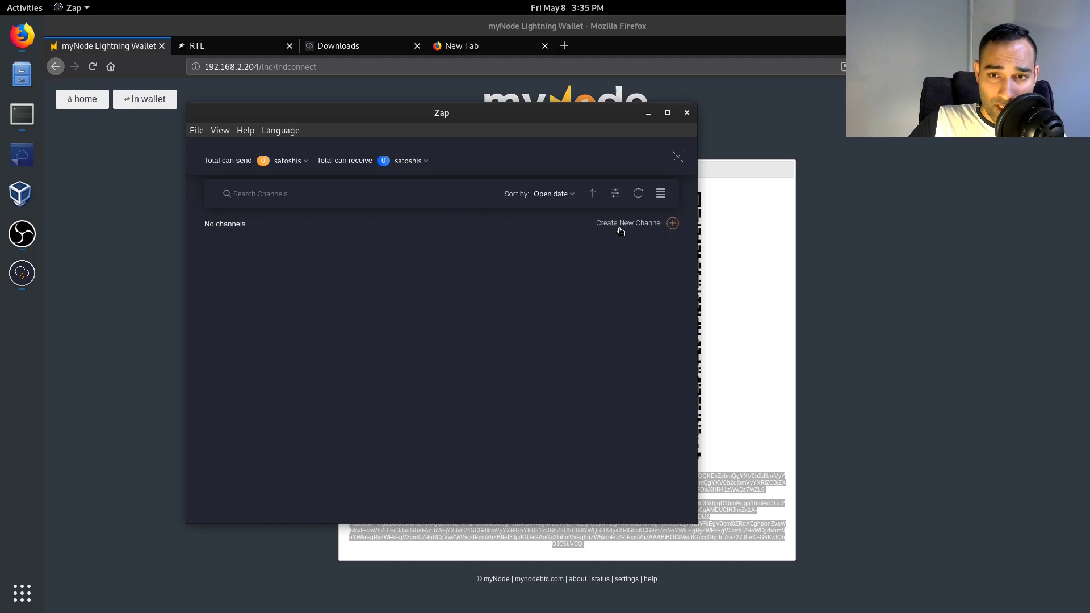
click(629, 225)
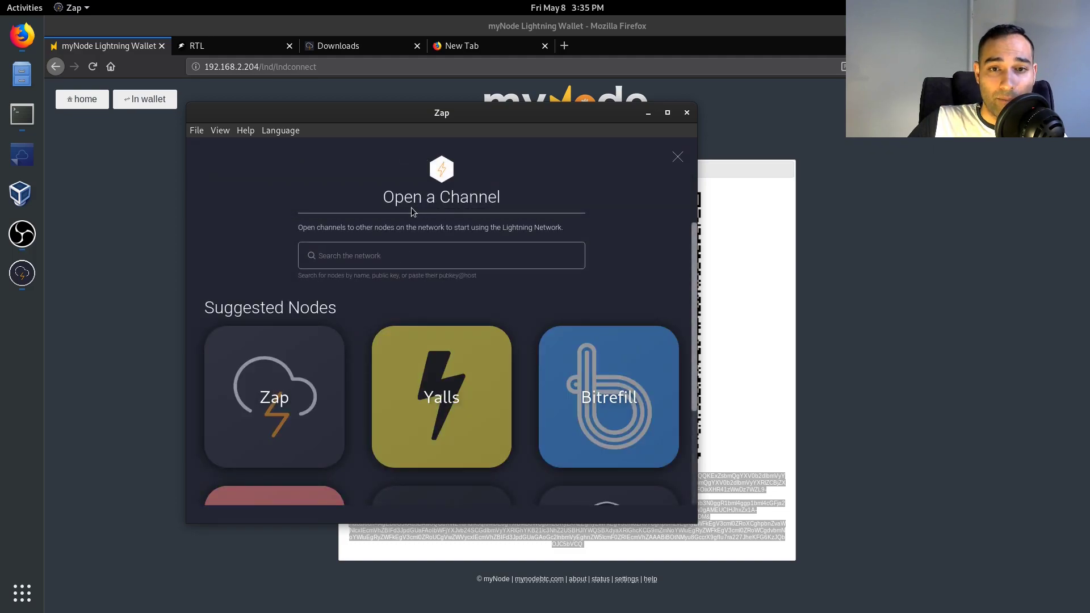
click(426, 251)
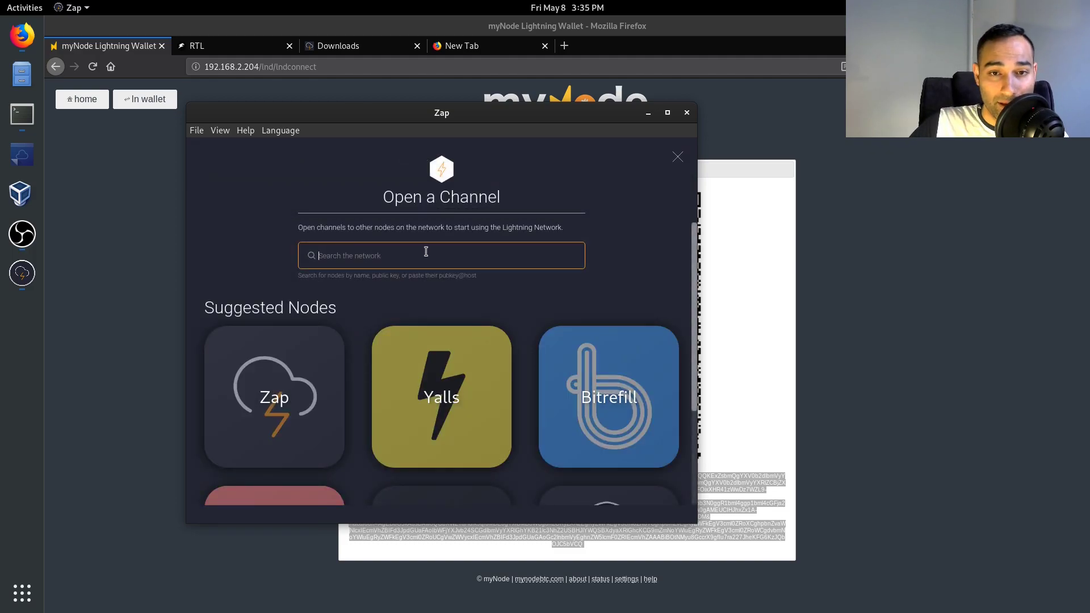
drag(447, 277, 464, 278)
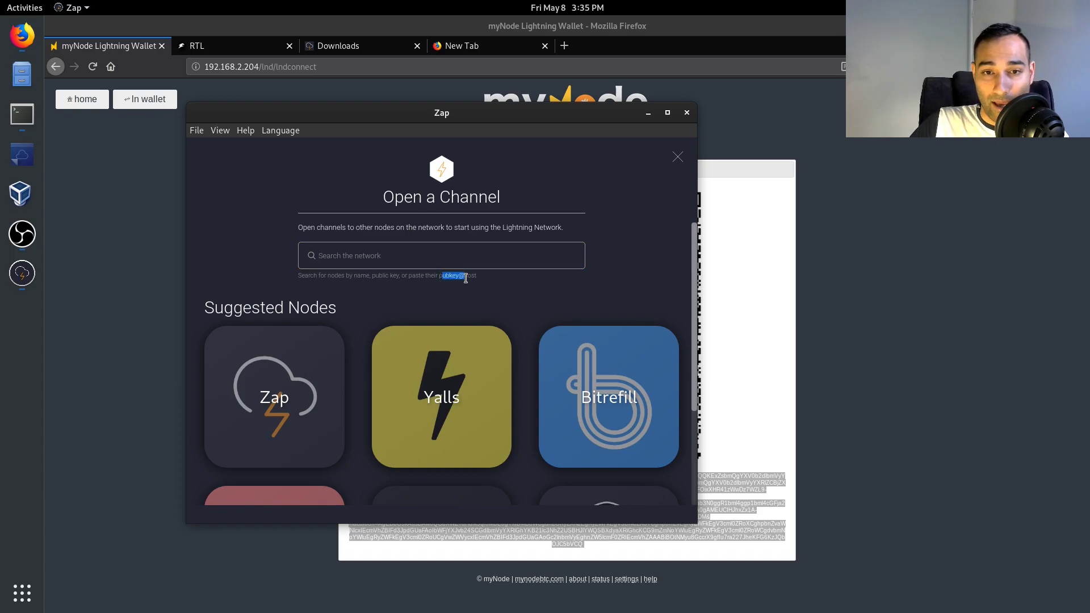
double_click(378, 276)
click(375, 258)
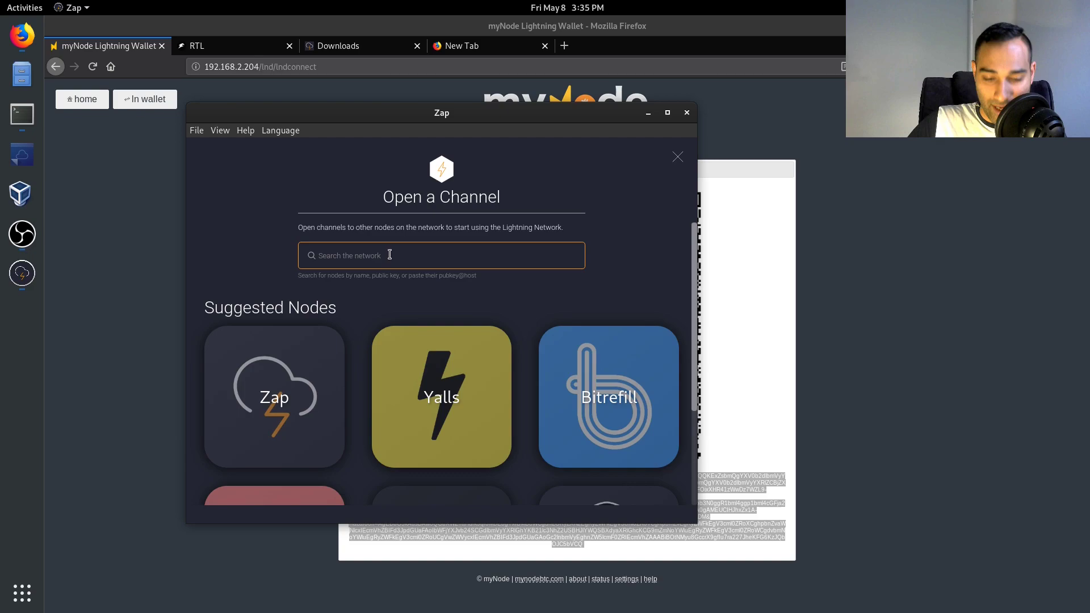
scroll(389, 255, down, 3)
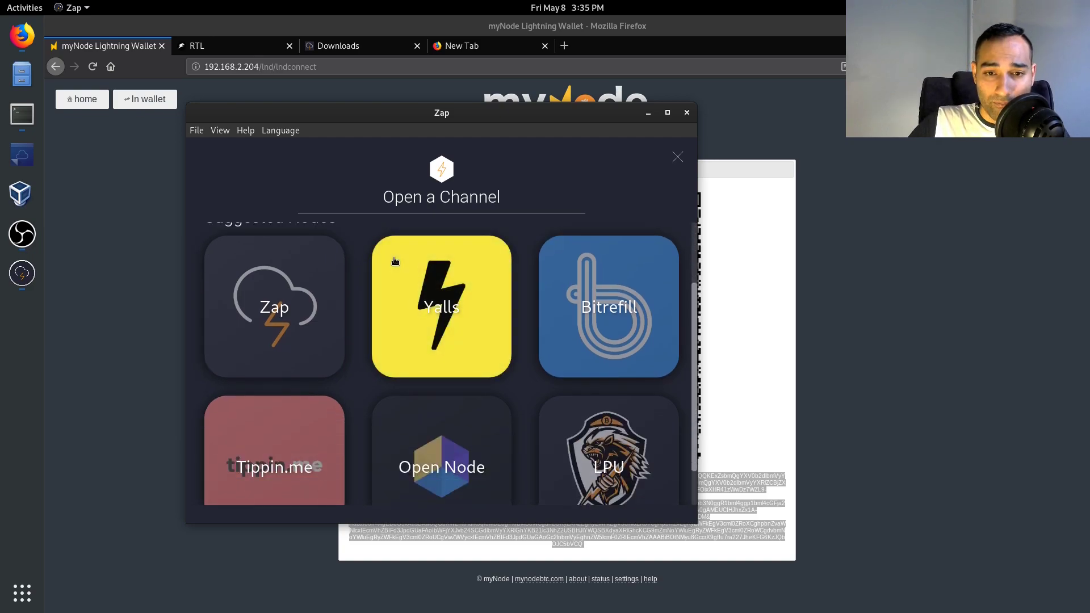
scroll(347, 274, up, 3)
double_click(451, 117)
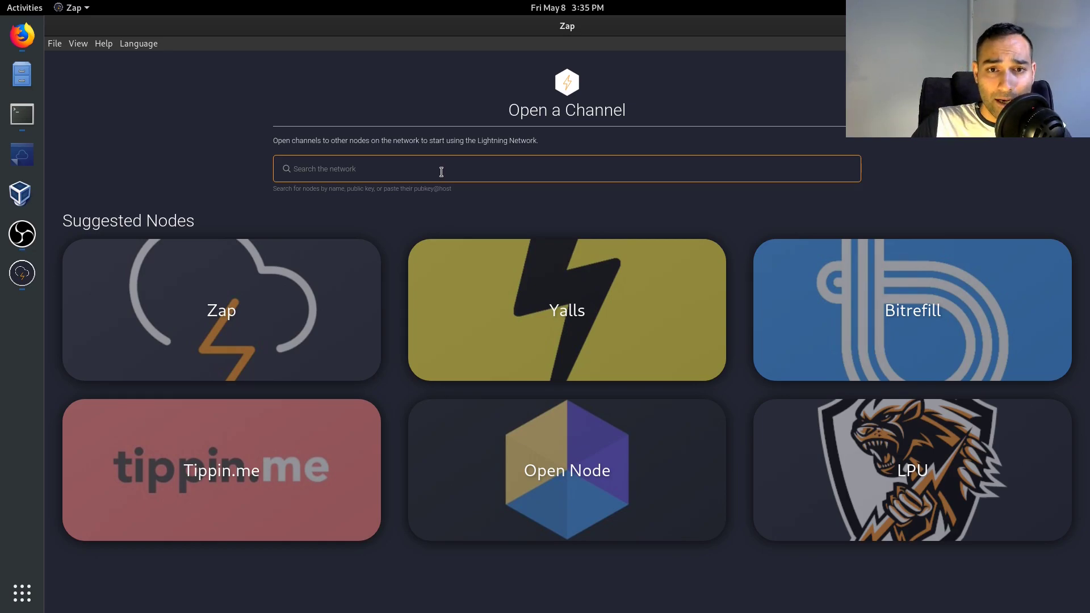
text(Ministr)
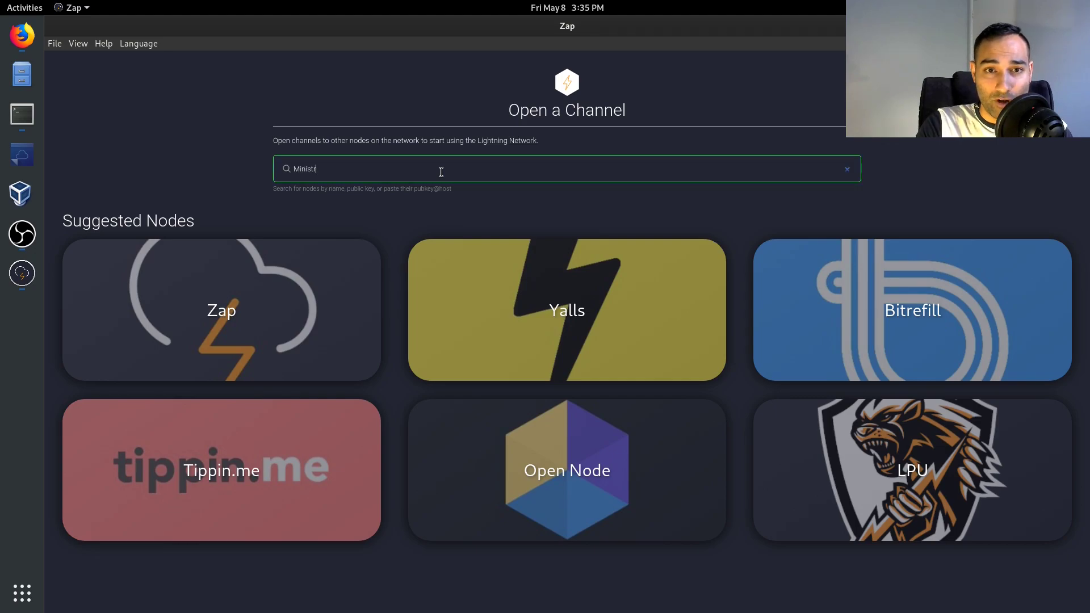
text(yofNode)
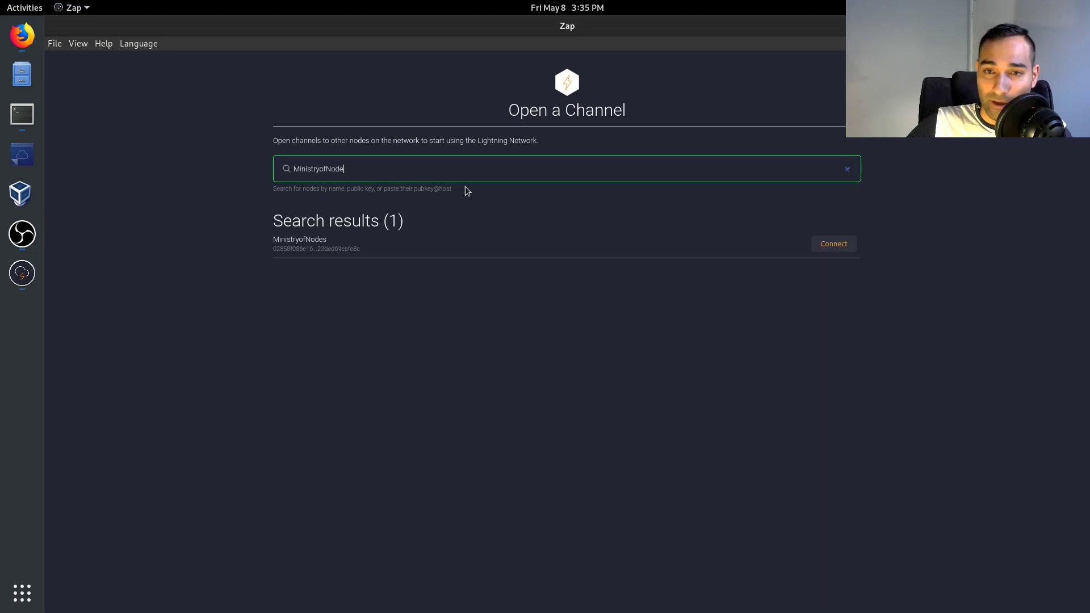
click(832, 245)
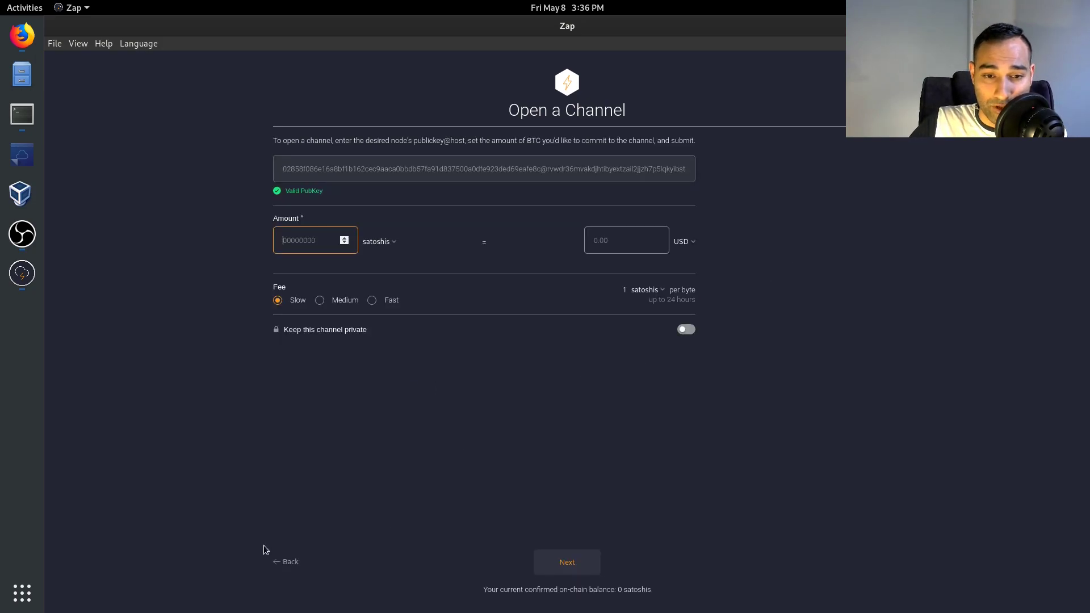
click(290, 562)
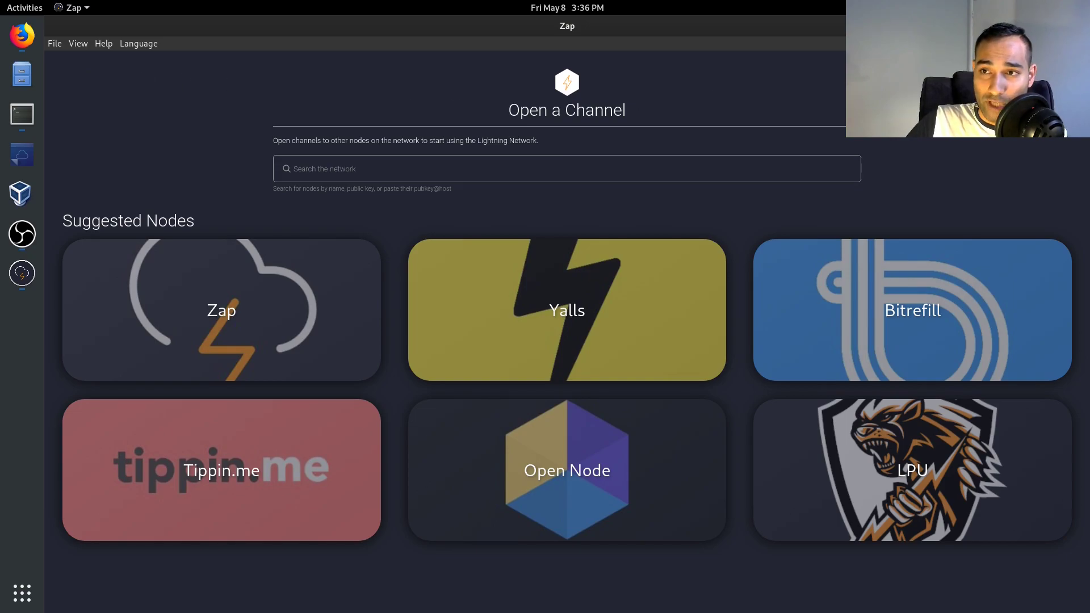
key(Escape)
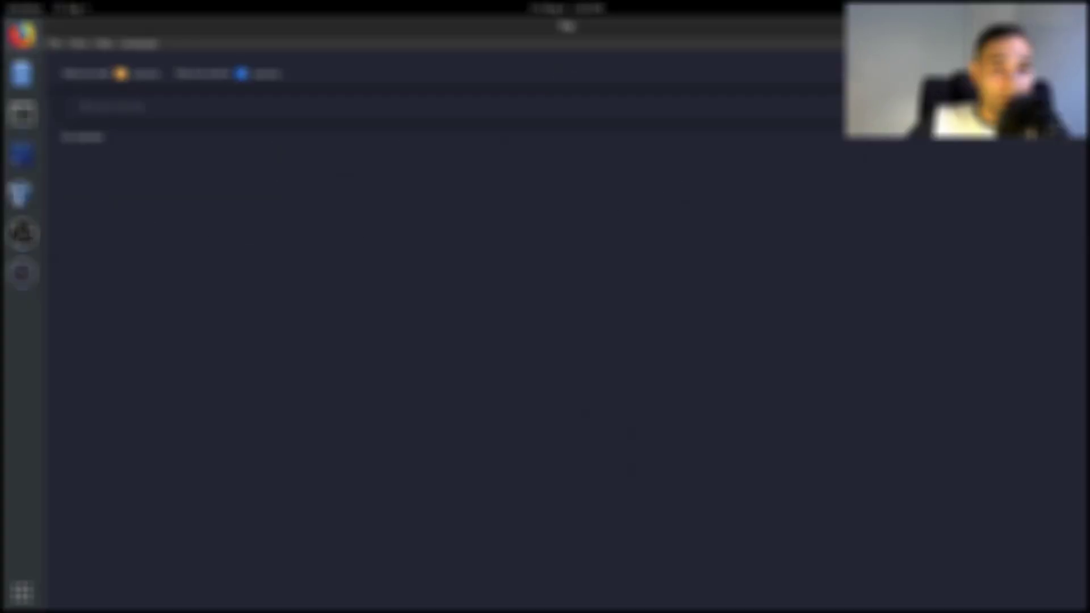
- Load 1ml.com in a new Firefox tab
click(21, 35)
key(ctrl+t)
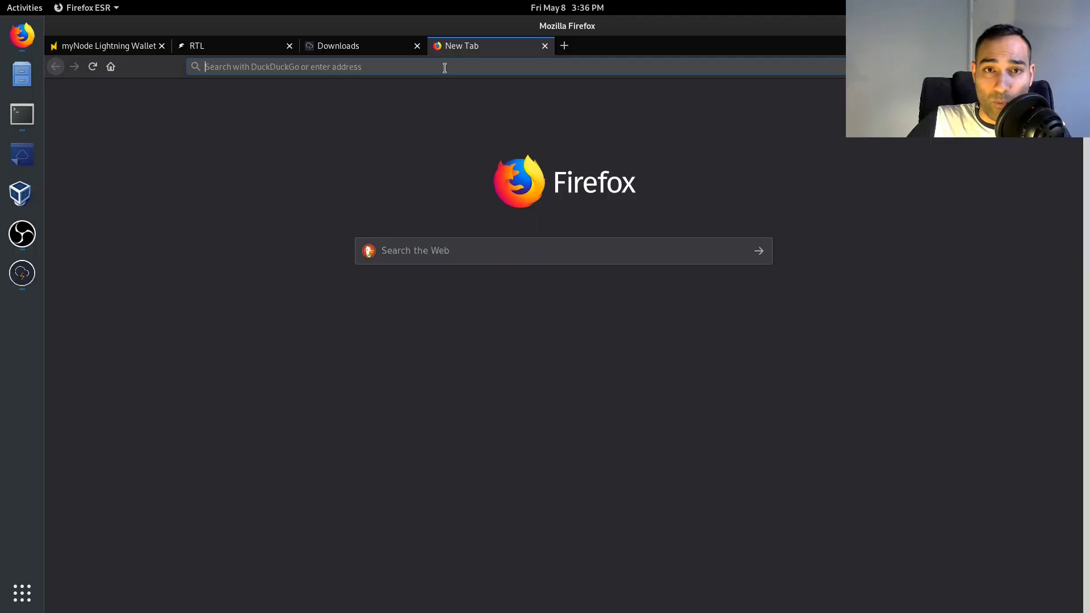
text(1ml./)
key(BackSpace)
key(BackSpace)
text(.com)
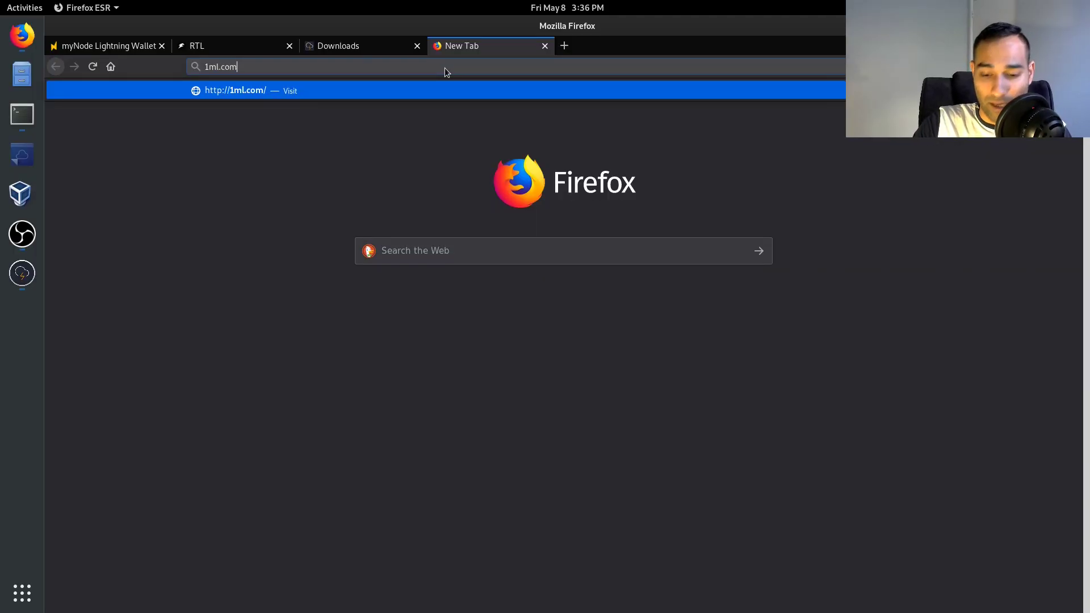
key(Return)
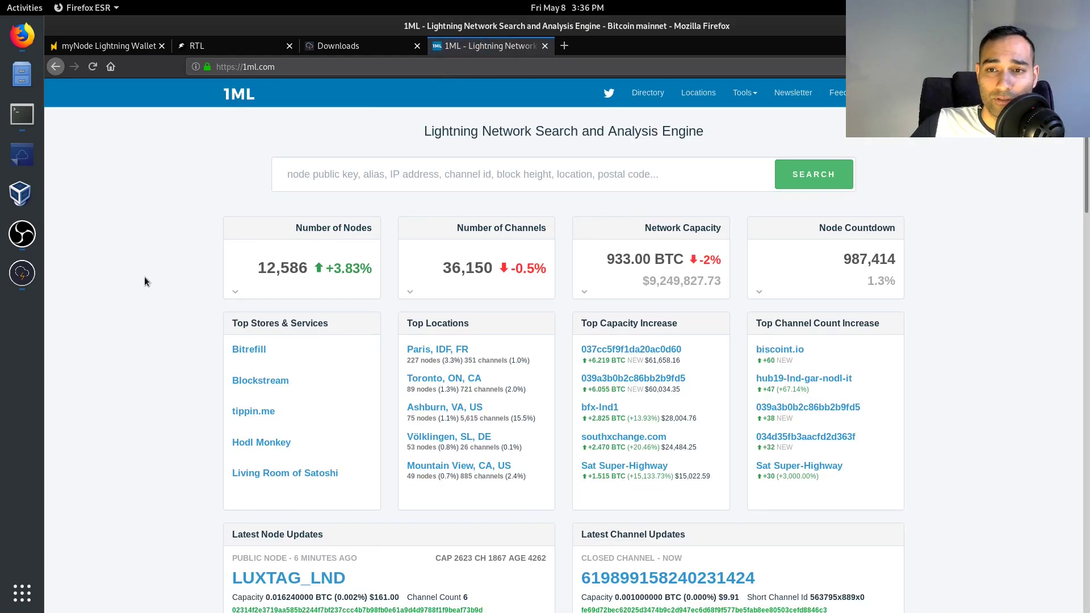
- Scroll through 1ML's top-capacity node lists and try the node search field
scroll(144, 277, down, 5)
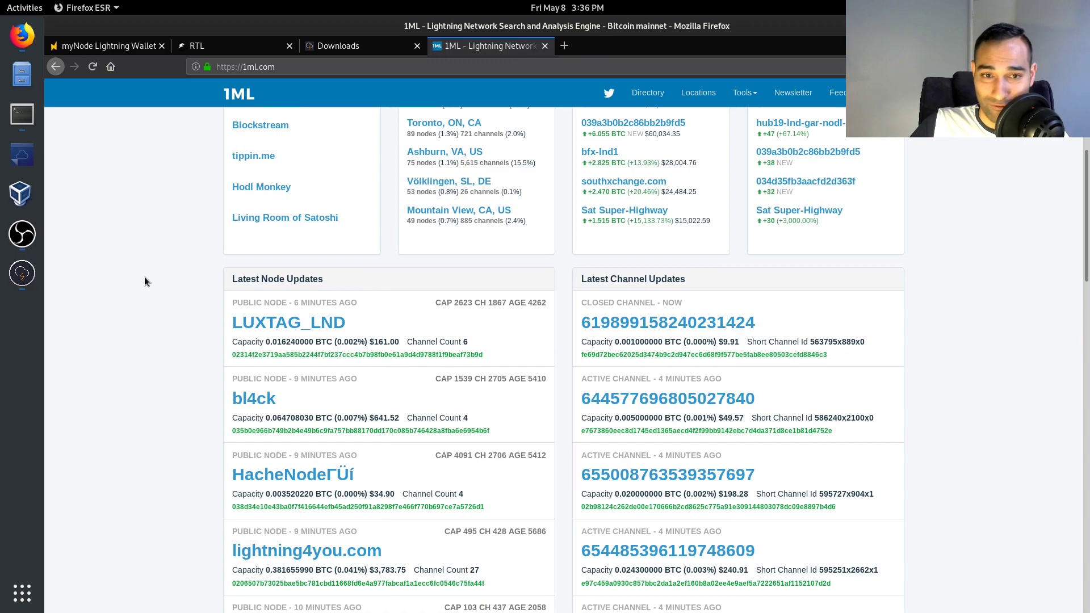
scroll(147, 284, down, 6)
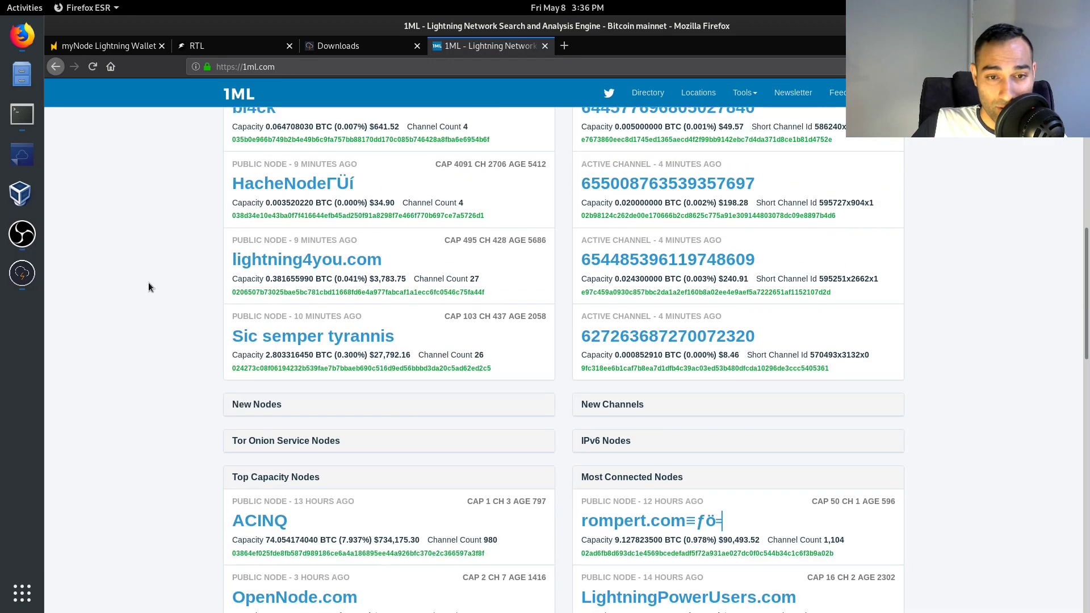
scroll(148, 282, down, 5)
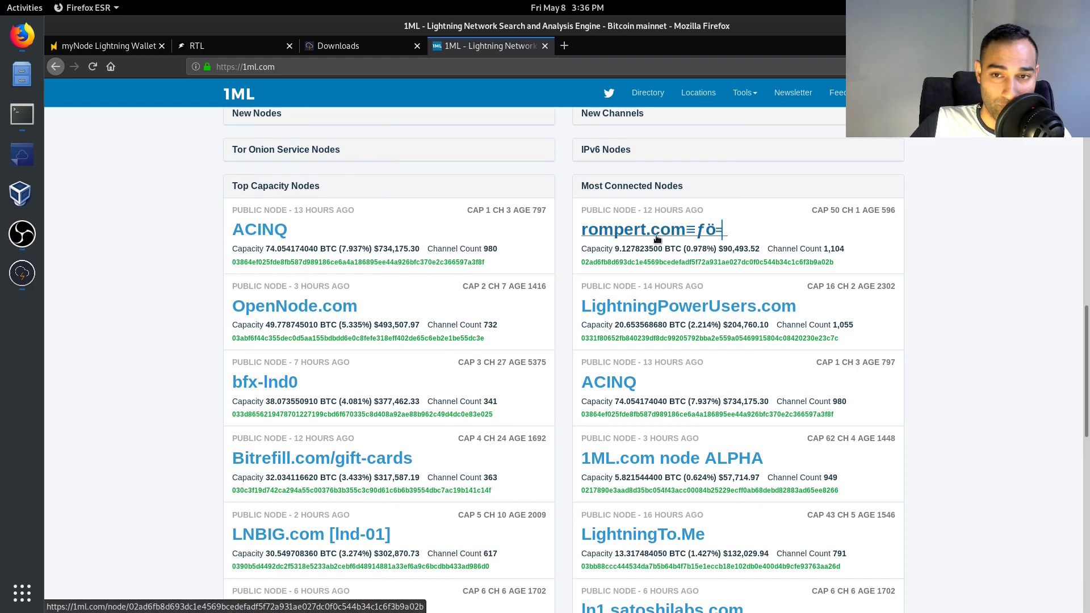
scroll(692, 237, down, 1)
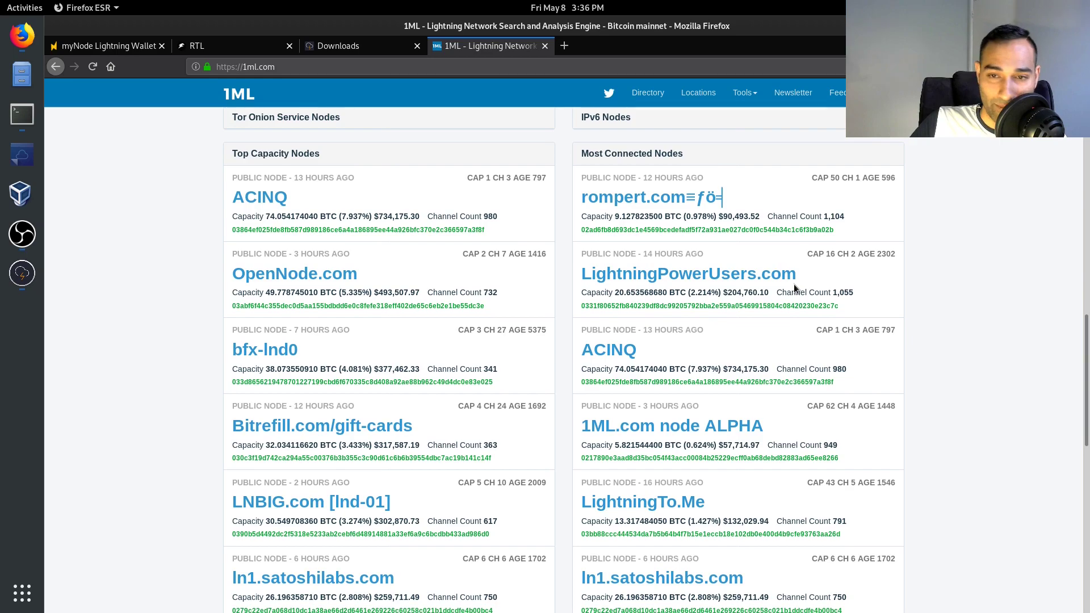
scroll(662, 353, down, 1)
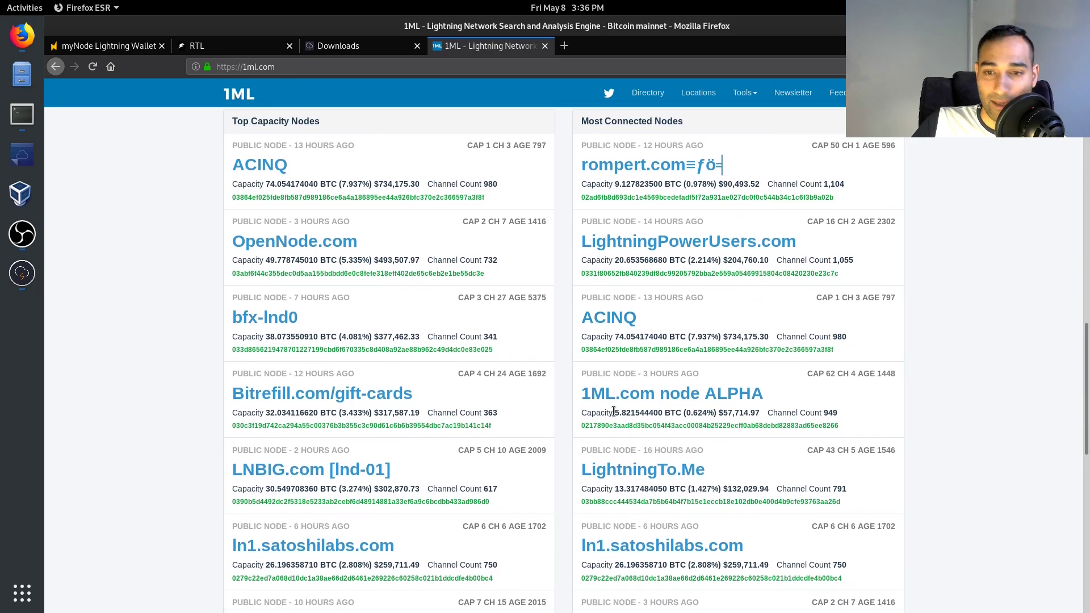
scroll(767, 409, down, 1)
scroll(761, 443, down, 3)
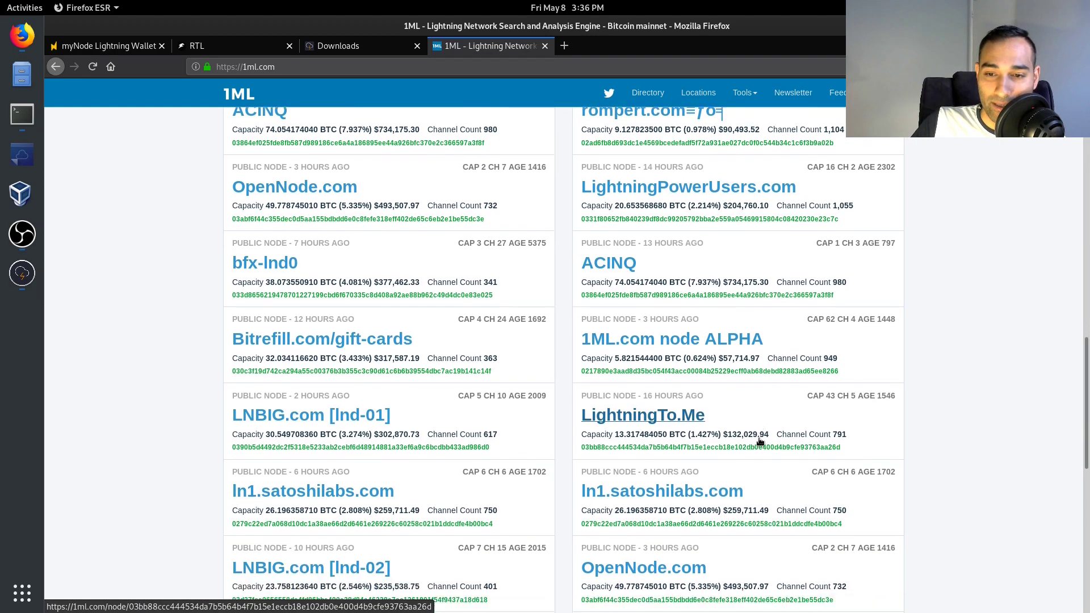
scroll(727, 428, down, 3)
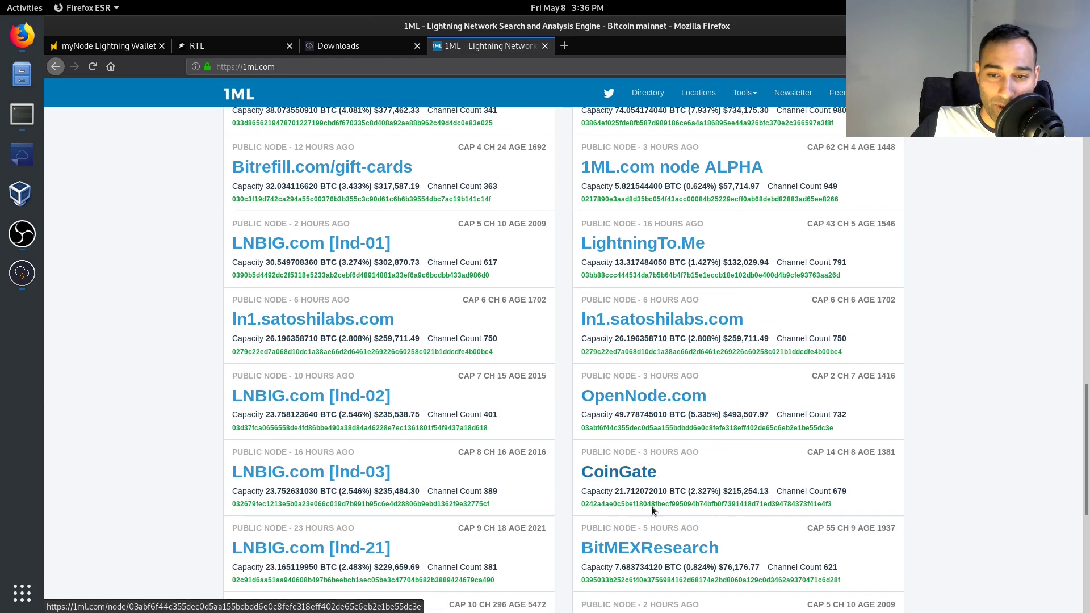
scroll(733, 459, down, 2)
scroll(732, 459, down, 4)
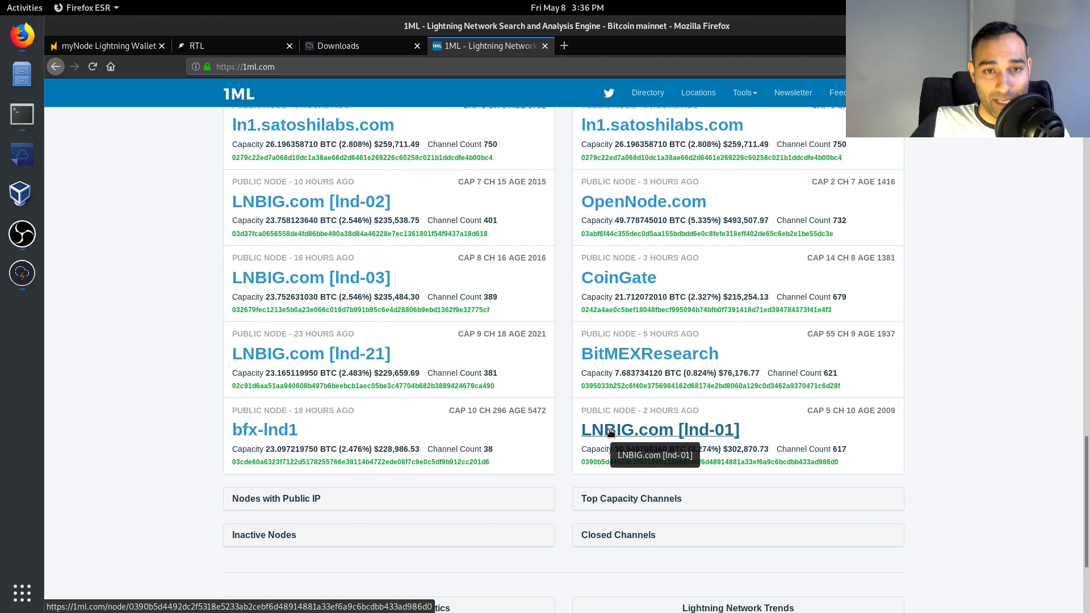
scroll(606, 457, up, 15)
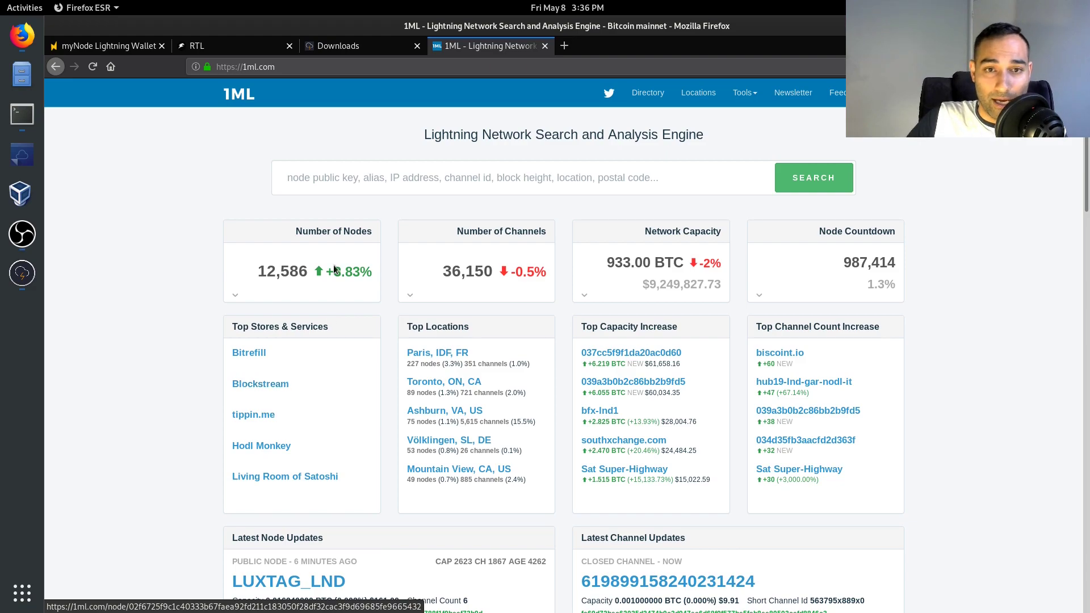
click(325, 172)
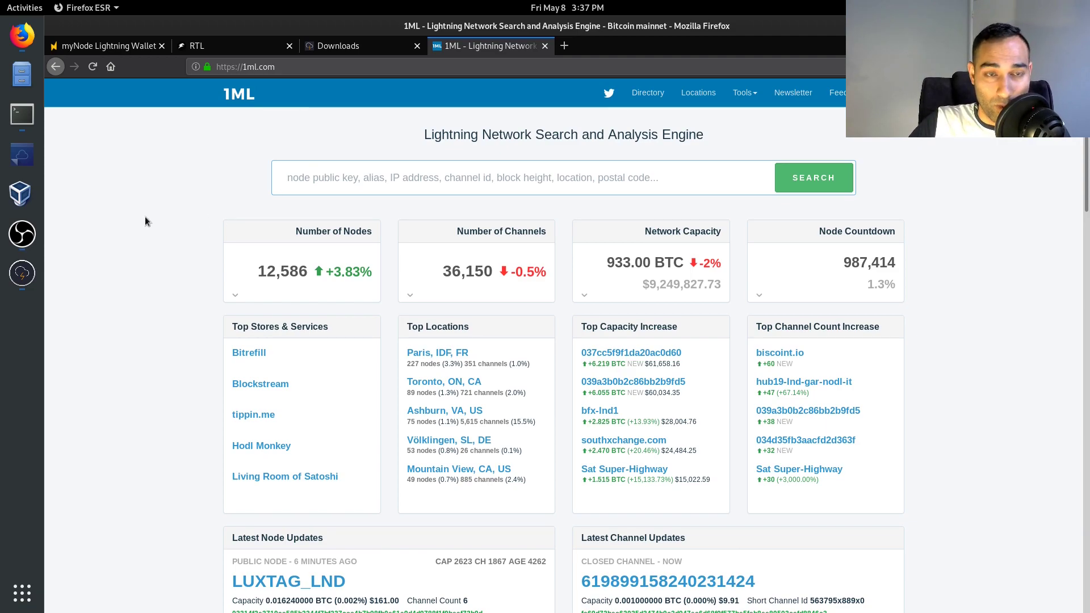
click(152, 267)
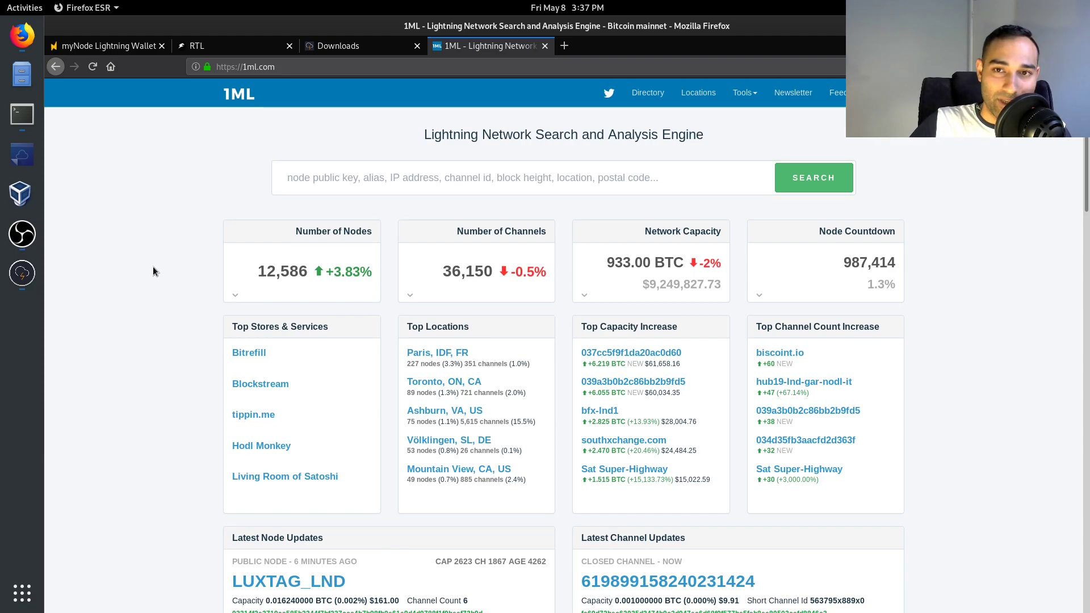
- Load lnbig.com in a new tab and scroll to the inbound channel form
click(565, 46)
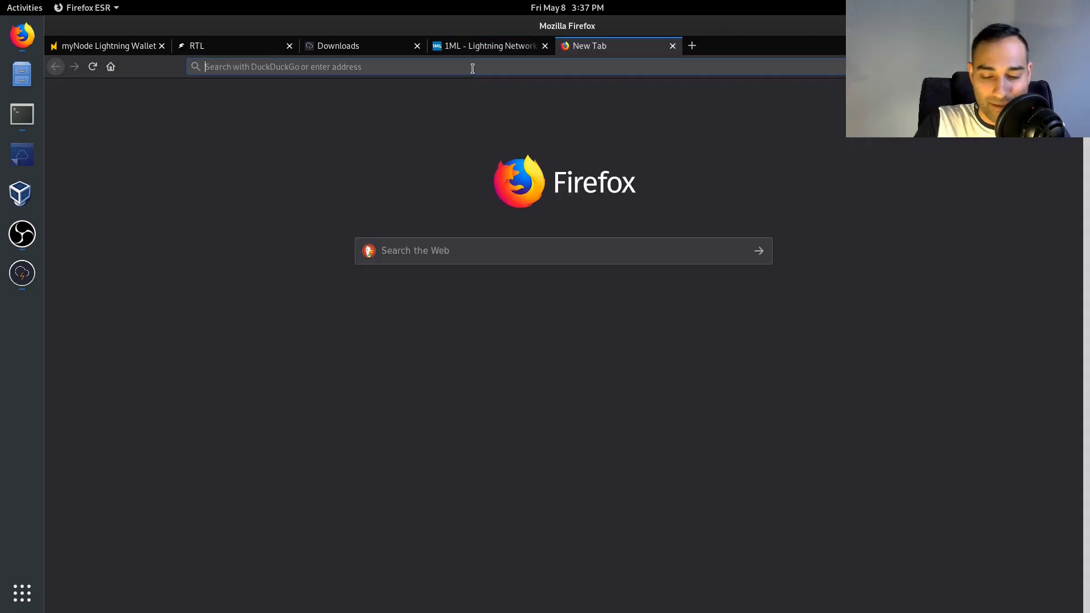
text(lnbig.com)
key(Return)
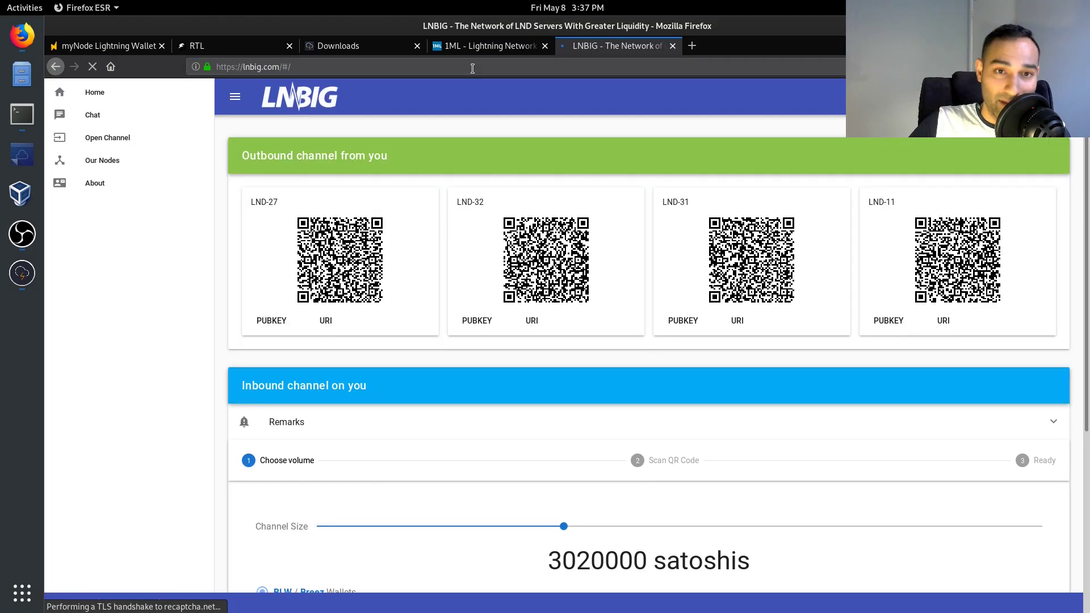
scroll(430, 296, down, 2)
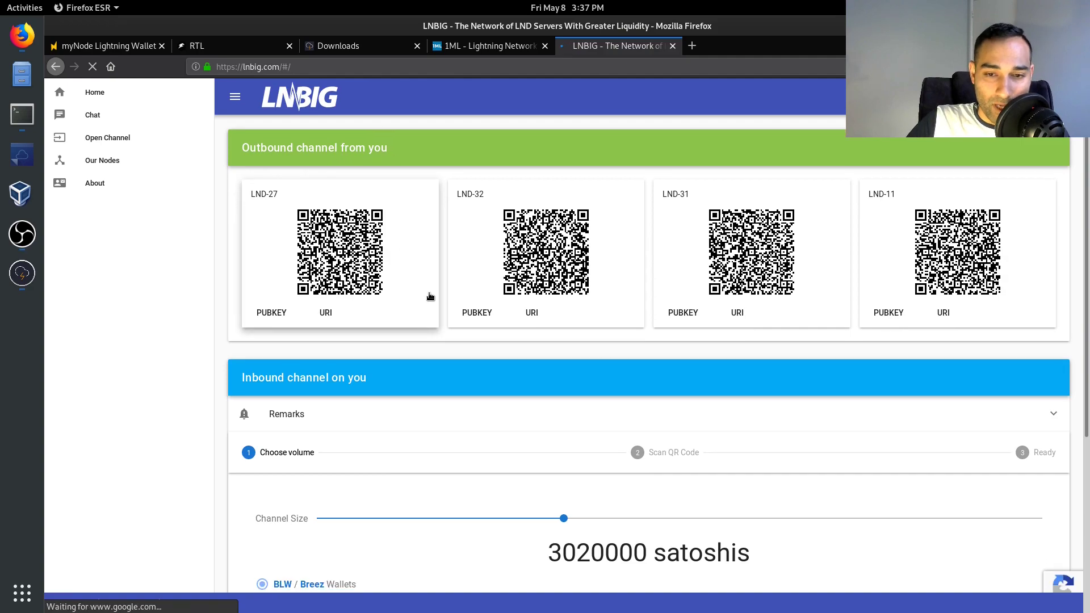
scroll(430, 296, down, 2)
- Request a 3470000-satoshi inbound channel for an LND / C-Lightning node and proceed
drag(252, 256, 360, 256)
click(360, 256)
scroll(363, 326, down, 1)
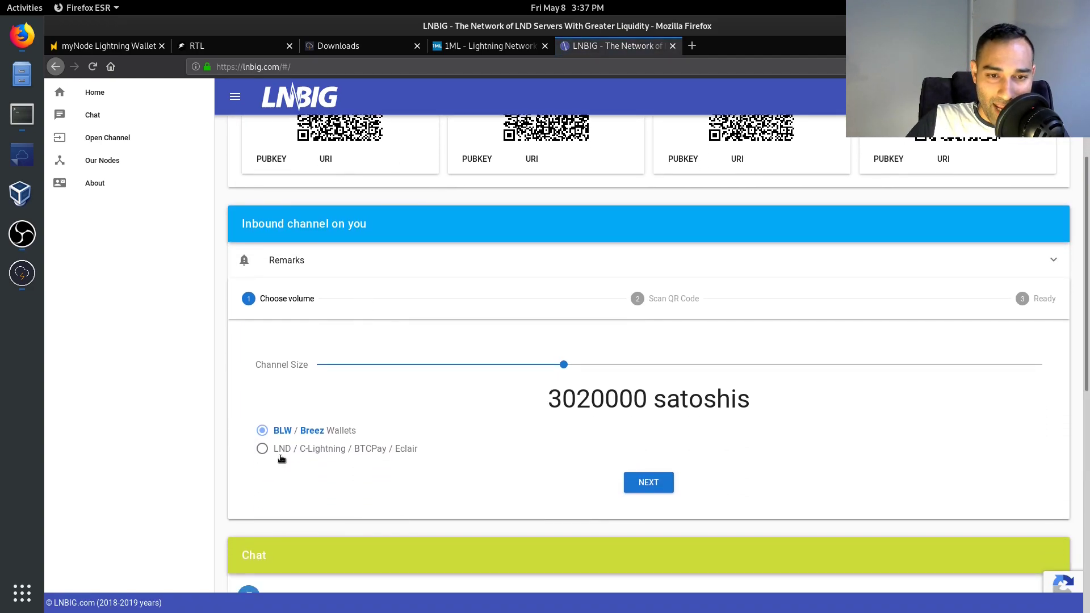
click(262, 449)
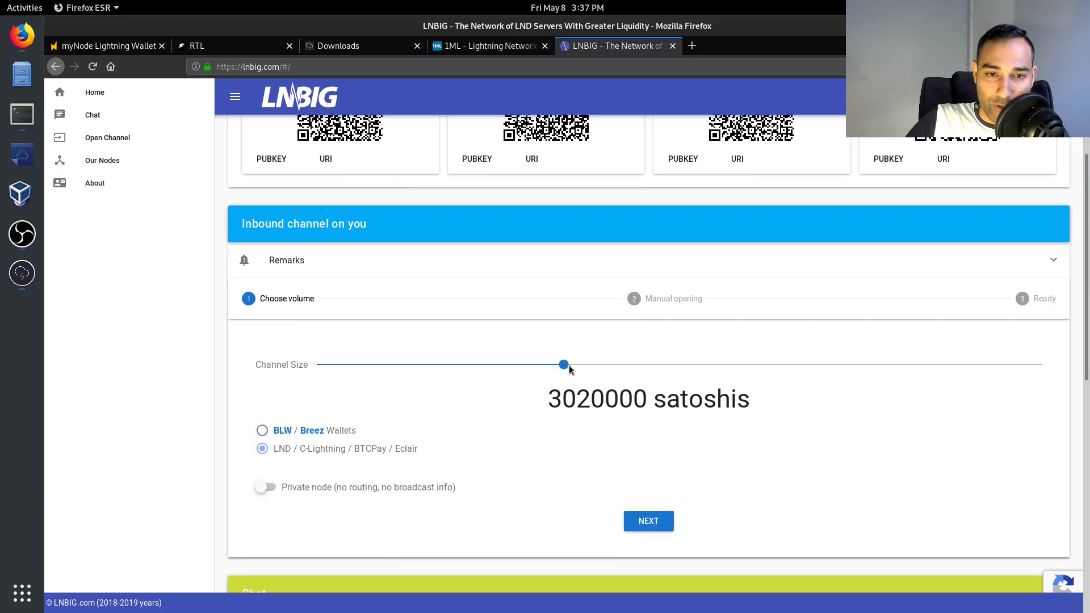
drag(570, 369, 671, 371)
scroll(676, 455, down, 2)
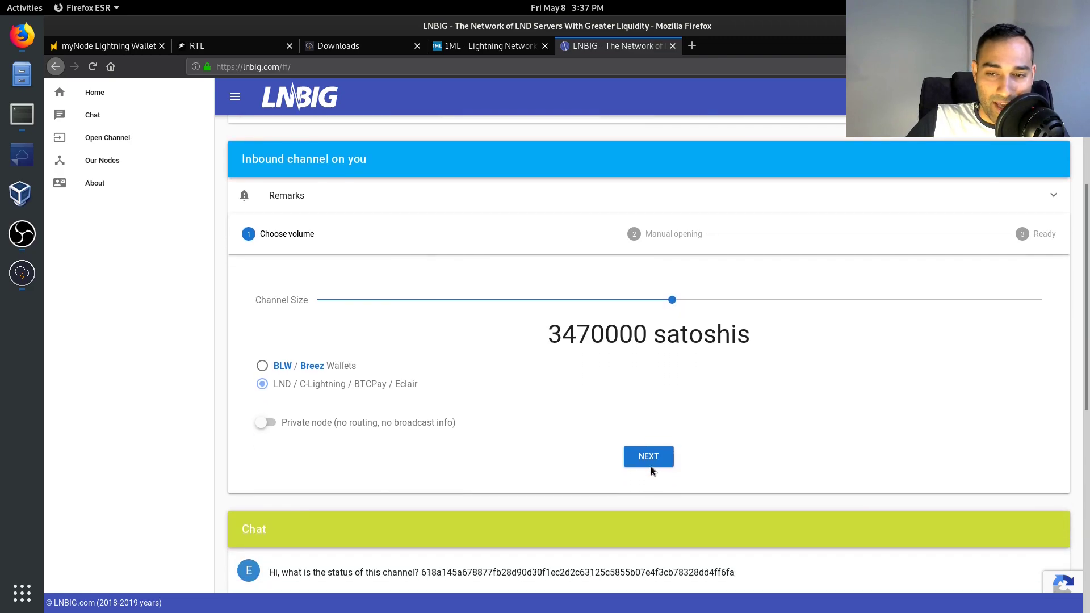
click(647, 455)
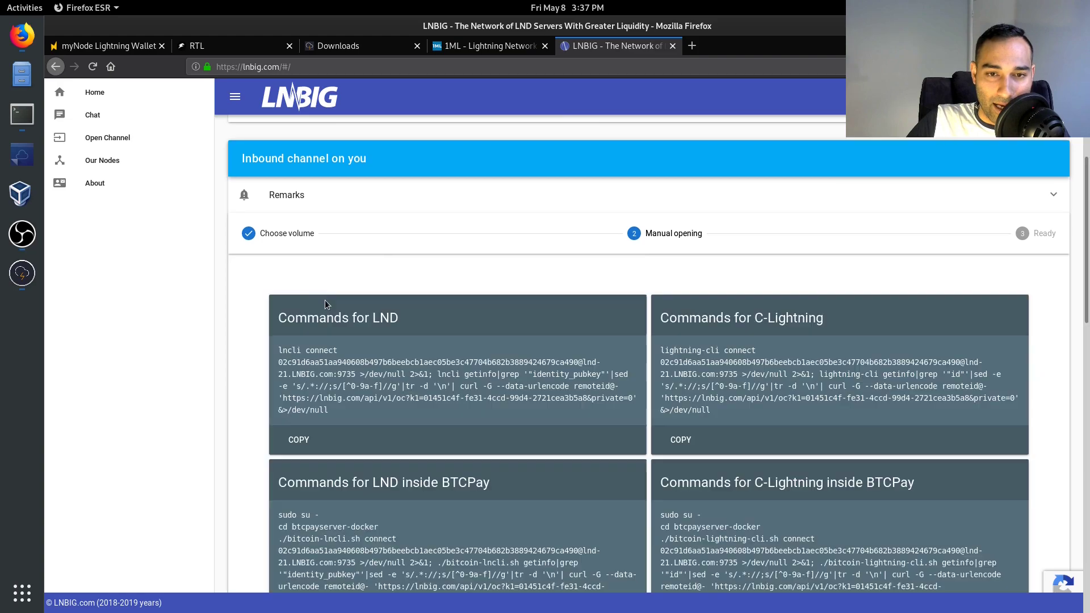
- Copy the Commands for LND text from LNBIG's manual-opening step, then start a blank tab
scroll(343, 318, down, 2)
drag(341, 348, 278, 286)
right_click(308, 293)
click(330, 301)
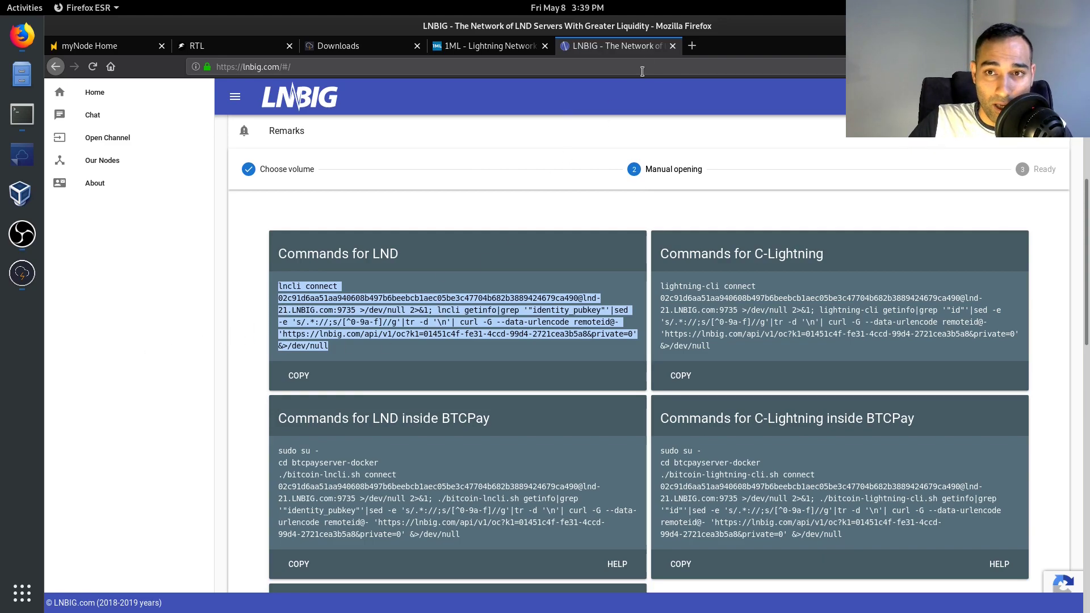
click(691, 45)
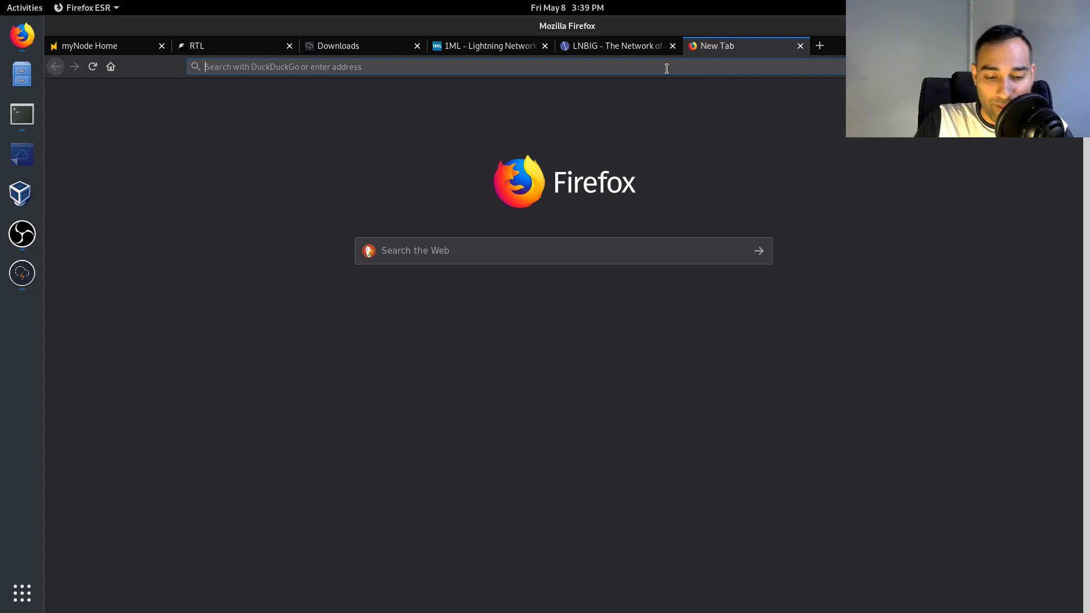
- Load lightningto.me and scroll through its inbound-capacity landing page
text(ligh)
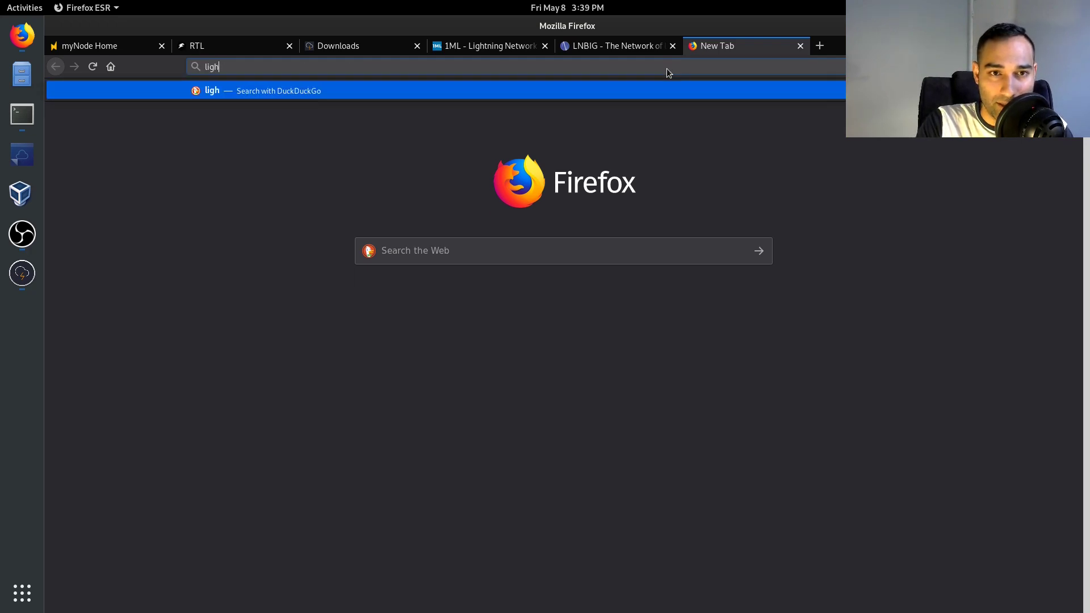
text(tningt)
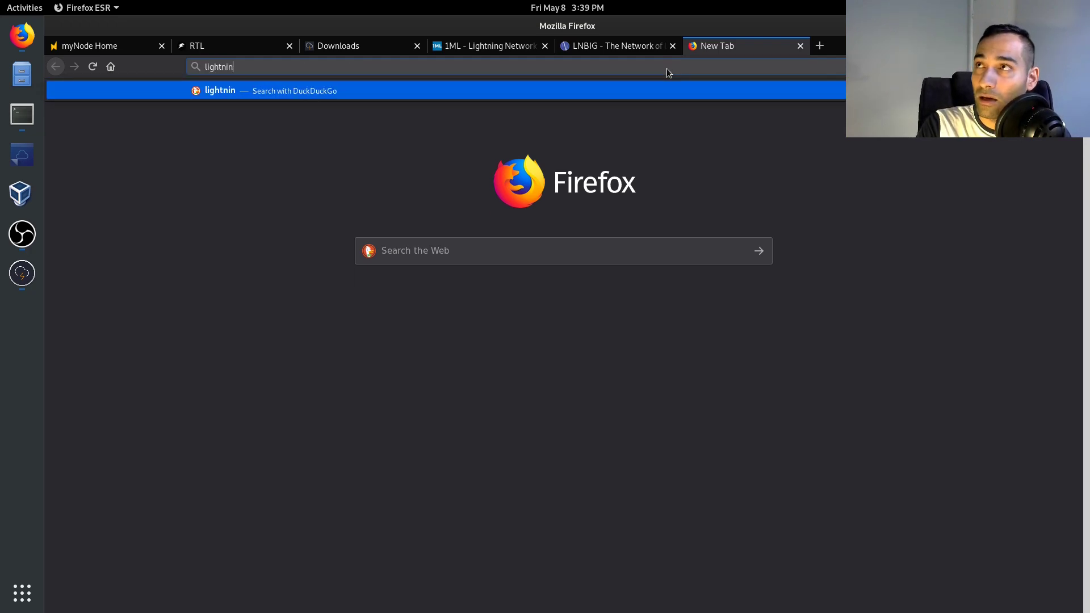
text(o.me)
key(Return)
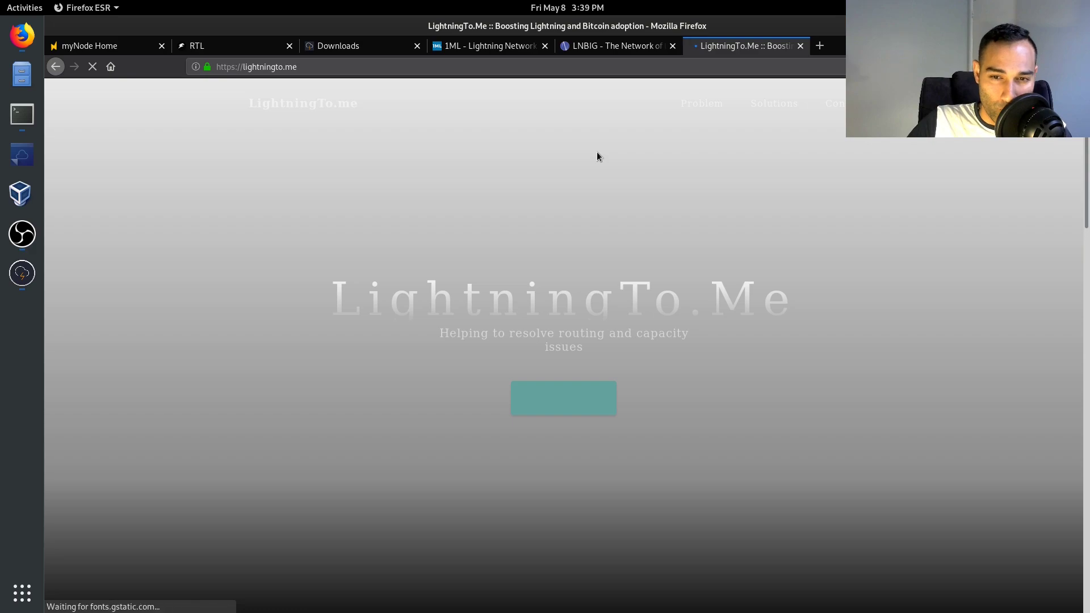
scroll(602, 251, down, 5)
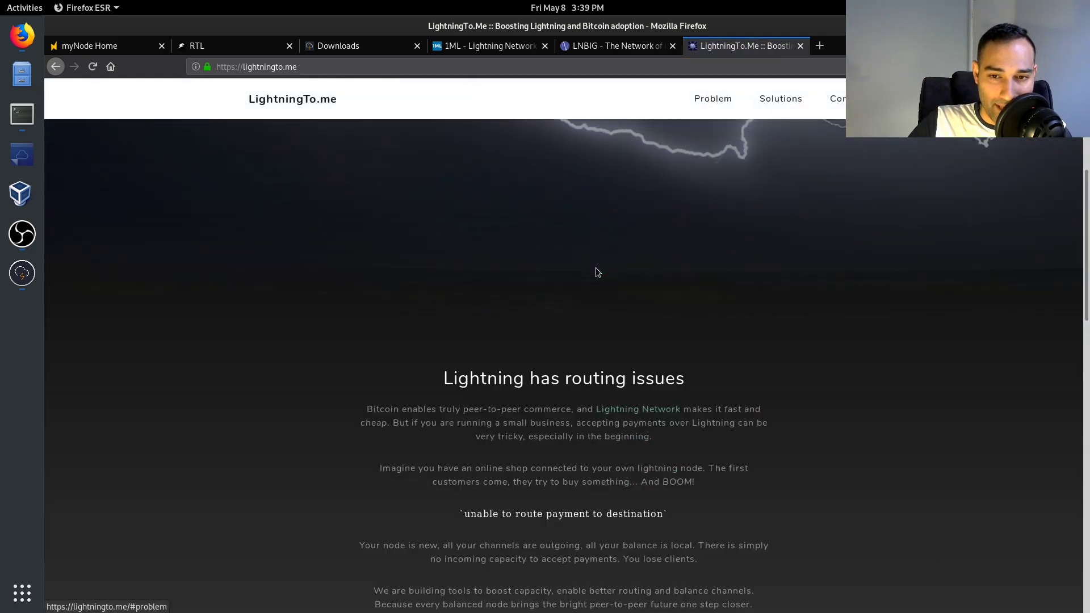
scroll(595, 272, down, 9)
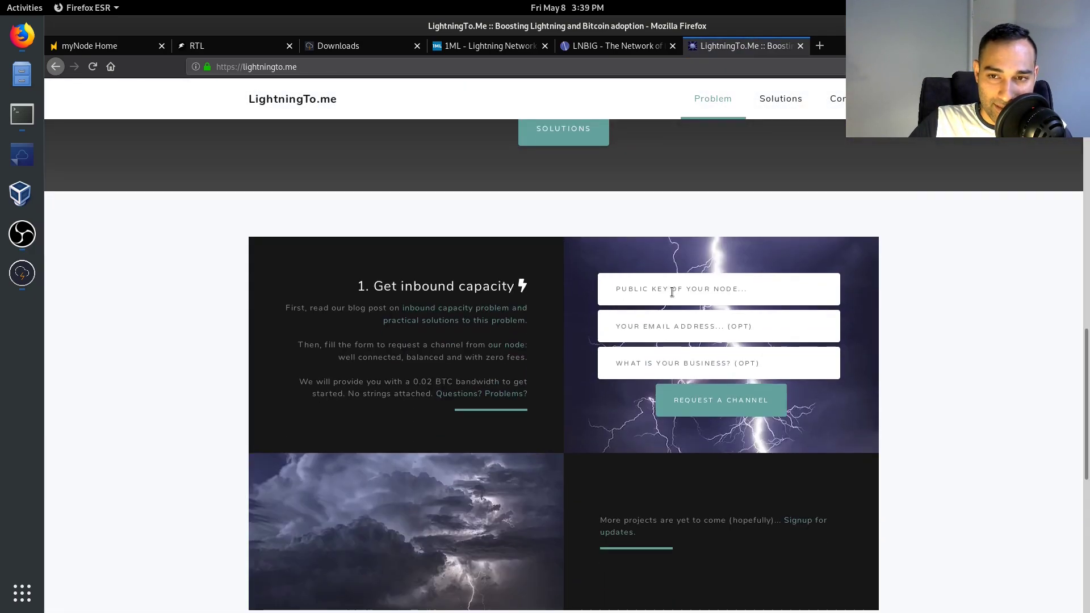
scroll(659, 346, down, 2)
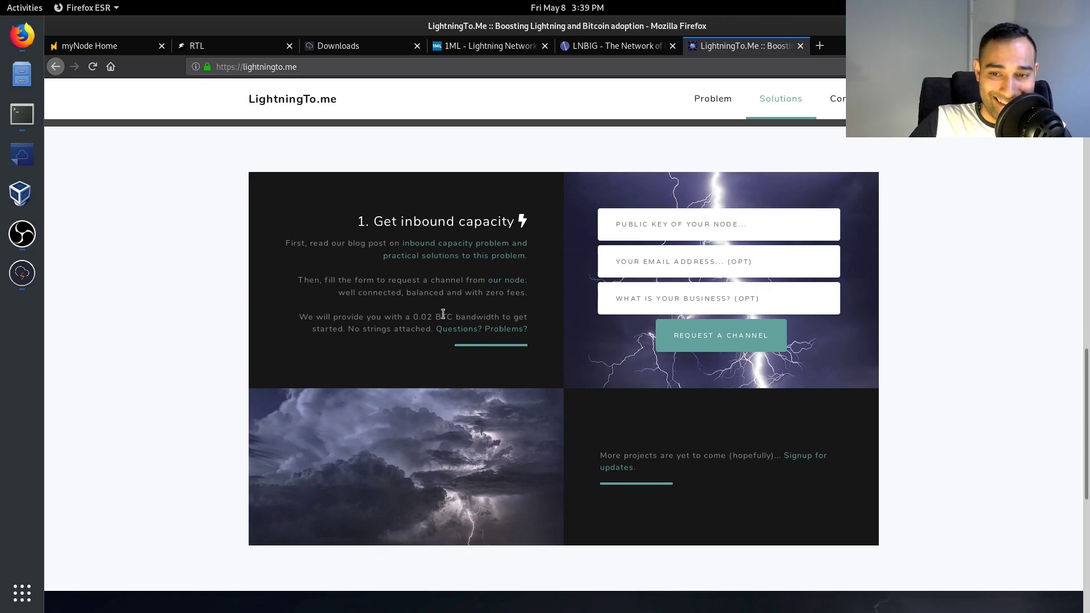
scroll(443, 313, up, 15)
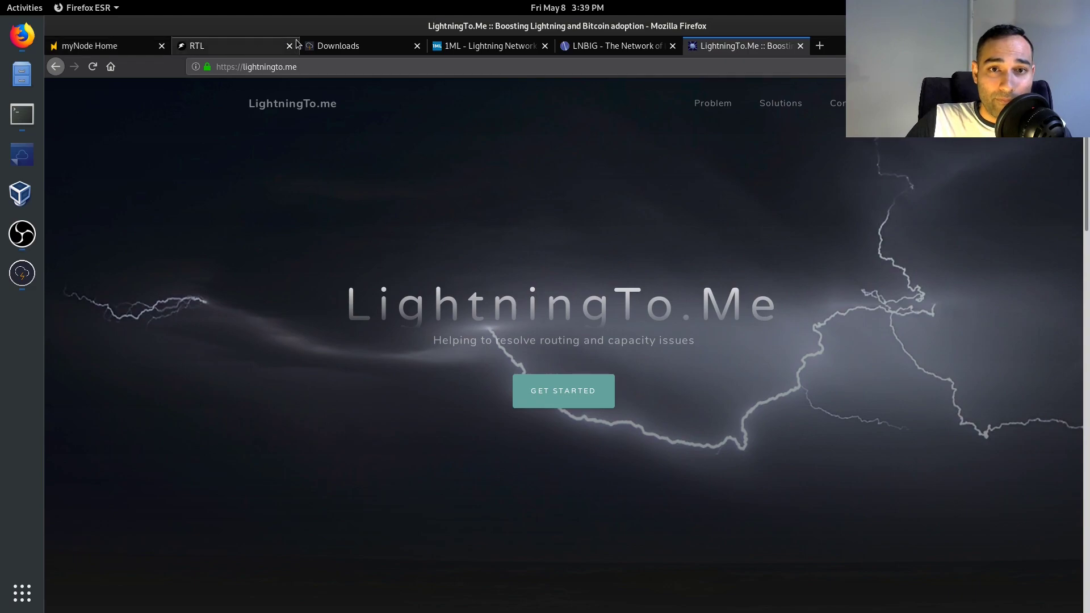
click(327, 46)
- Open the Lightning node's status page from the myNode dashboard and review its options
click(124, 49)
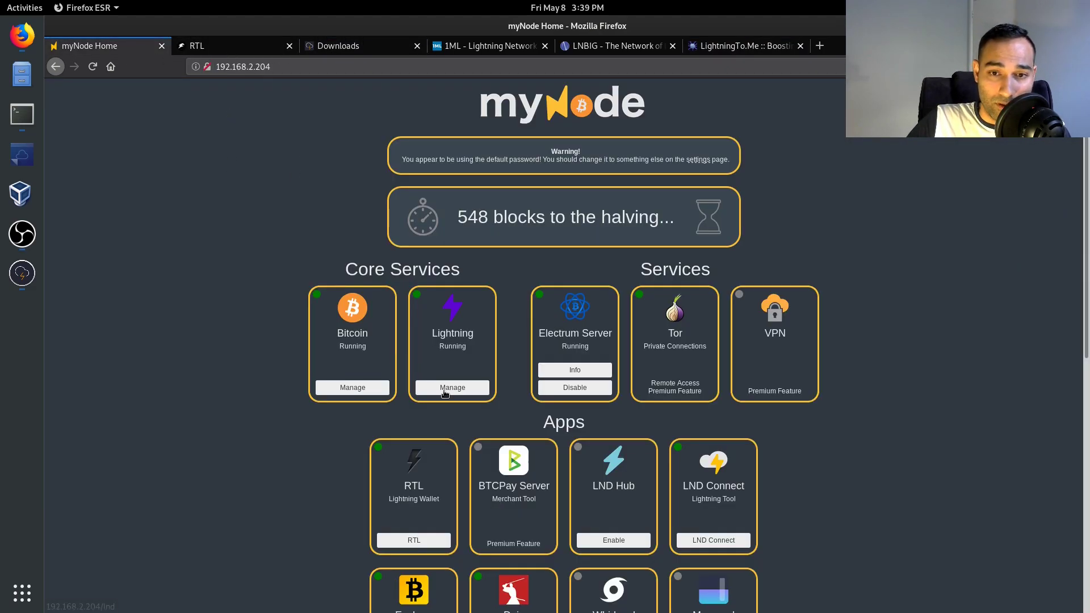
click(335, 386)
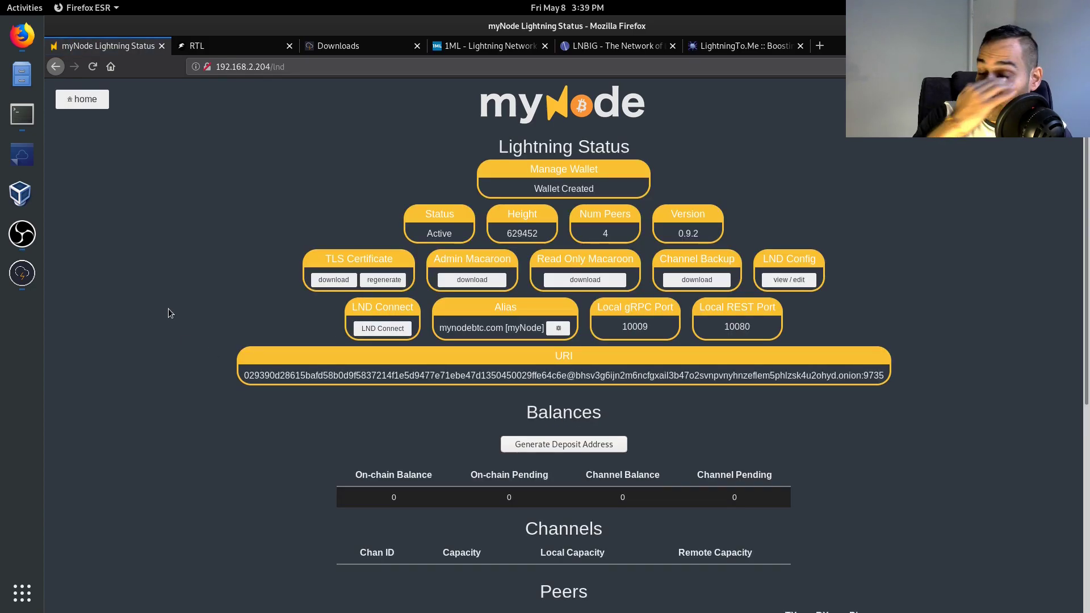
scroll(421, 442, down, 5)
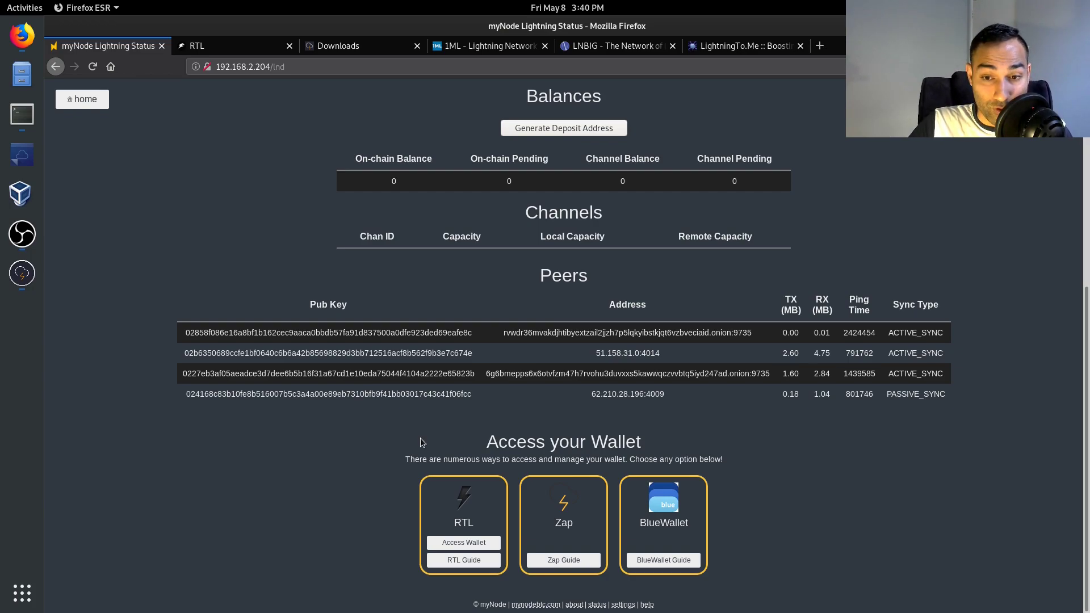
- Search the web for 'zeus wallet lightning' and browse the zeusln.app site
click(820, 46)
text(z)
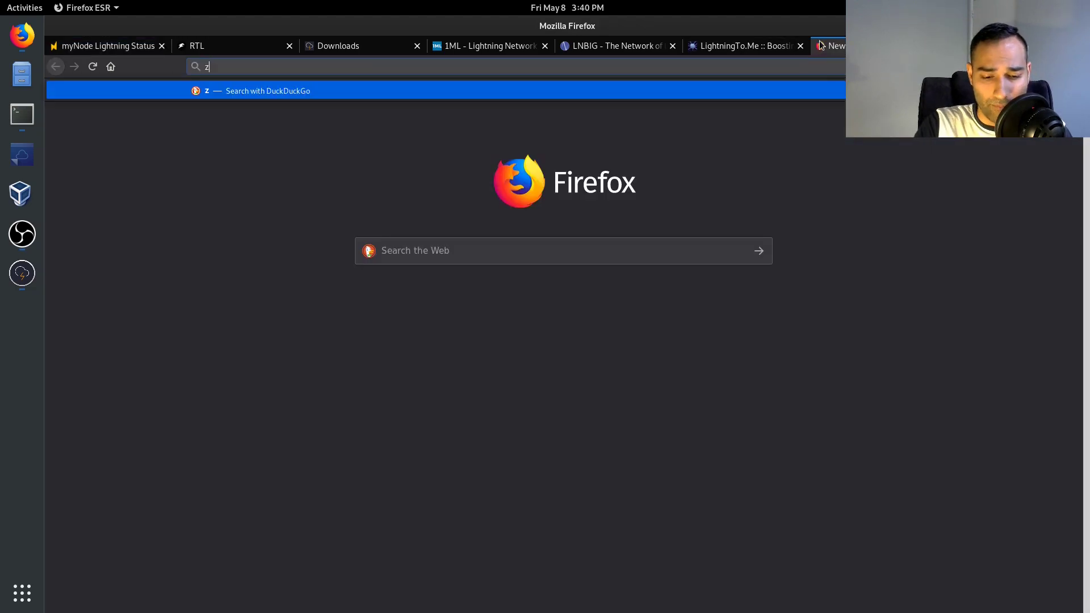
text(eus wallet)
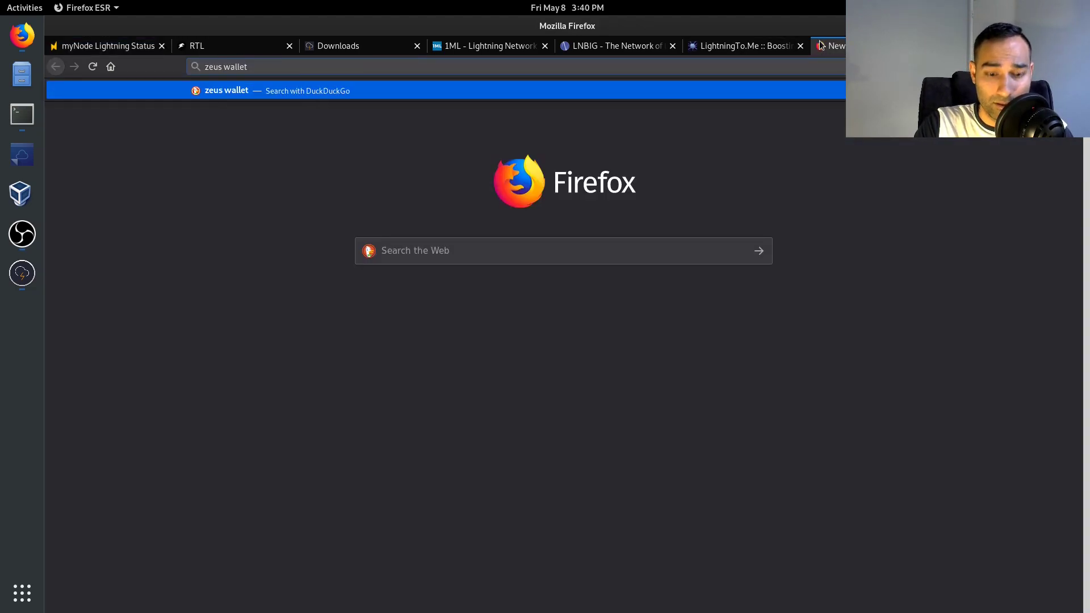
text( lightning)
key(Return)
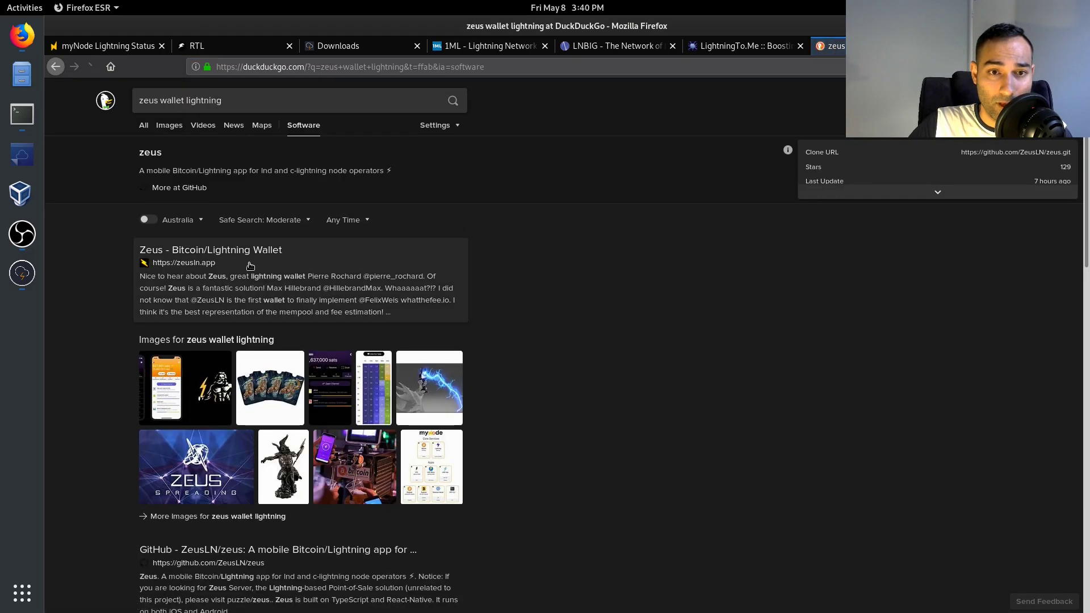
click(254, 254)
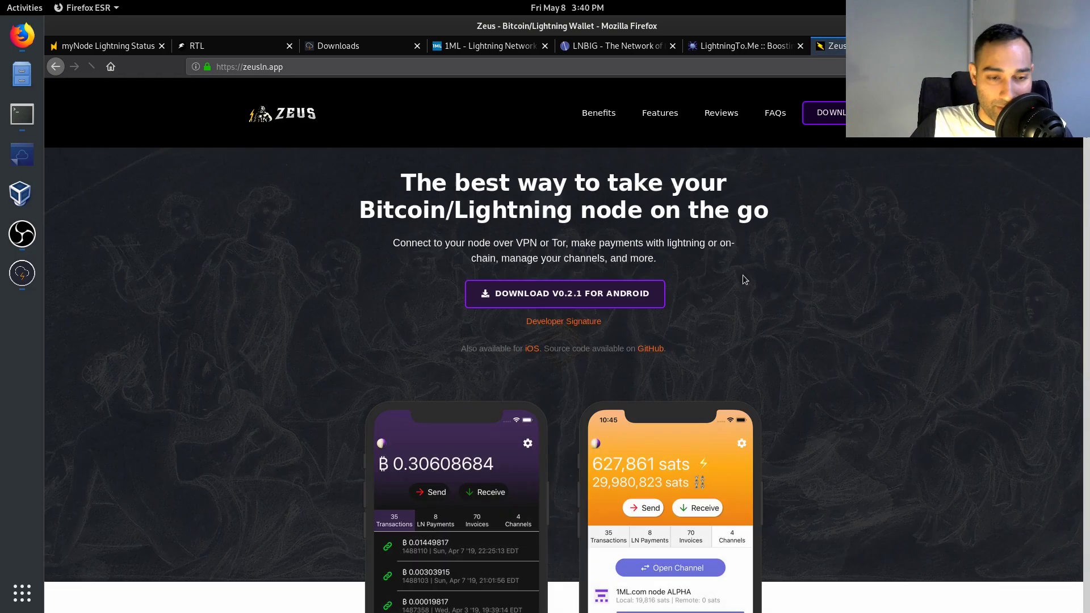
scroll(743, 275, down, 3)
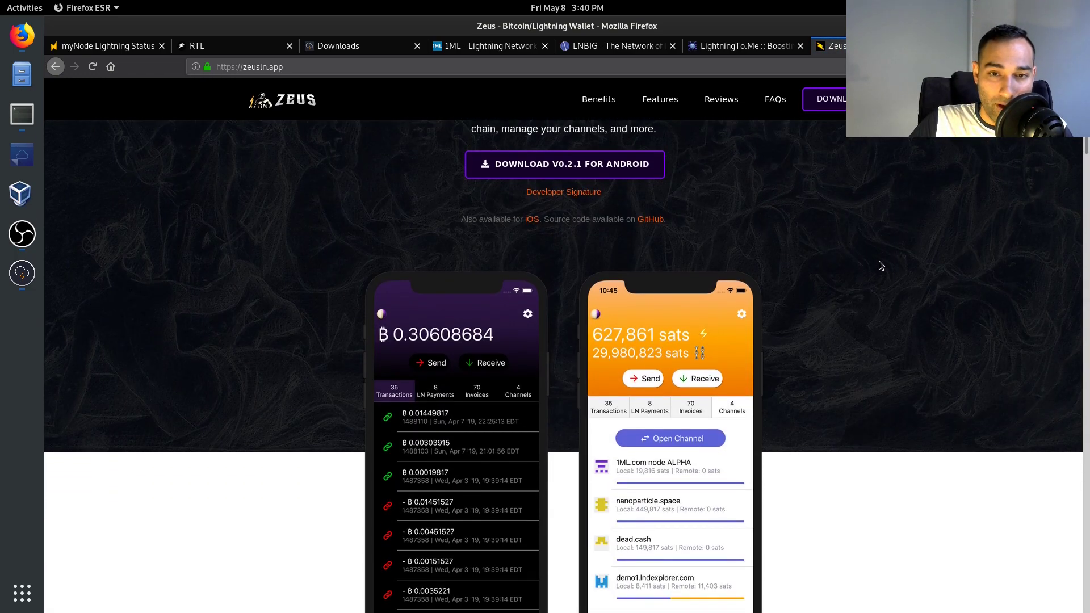
scroll(896, 313, down, 1)
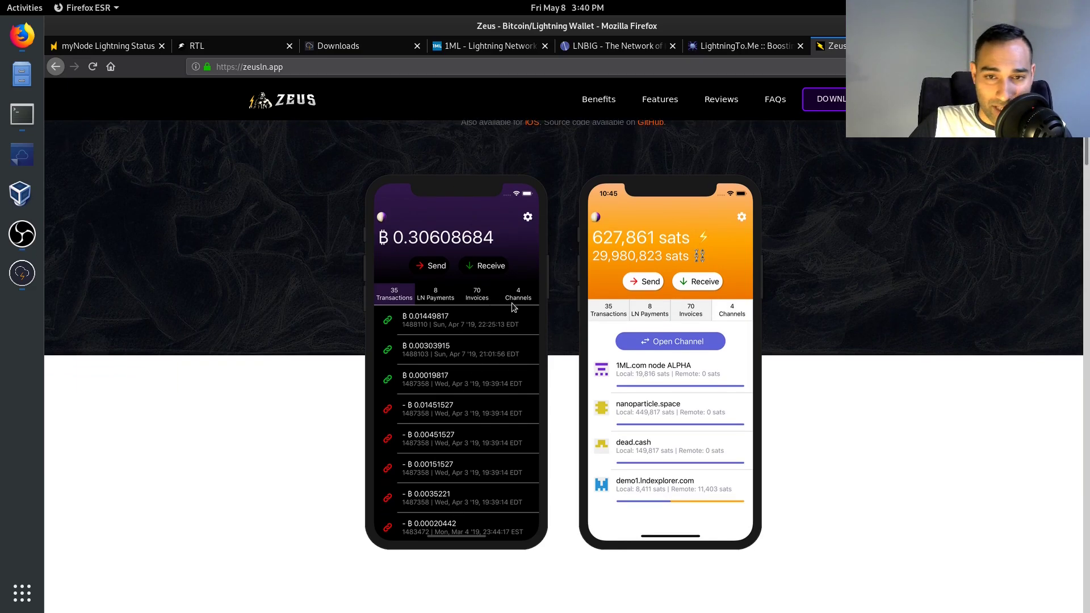
scroll(884, 292, down, 3)
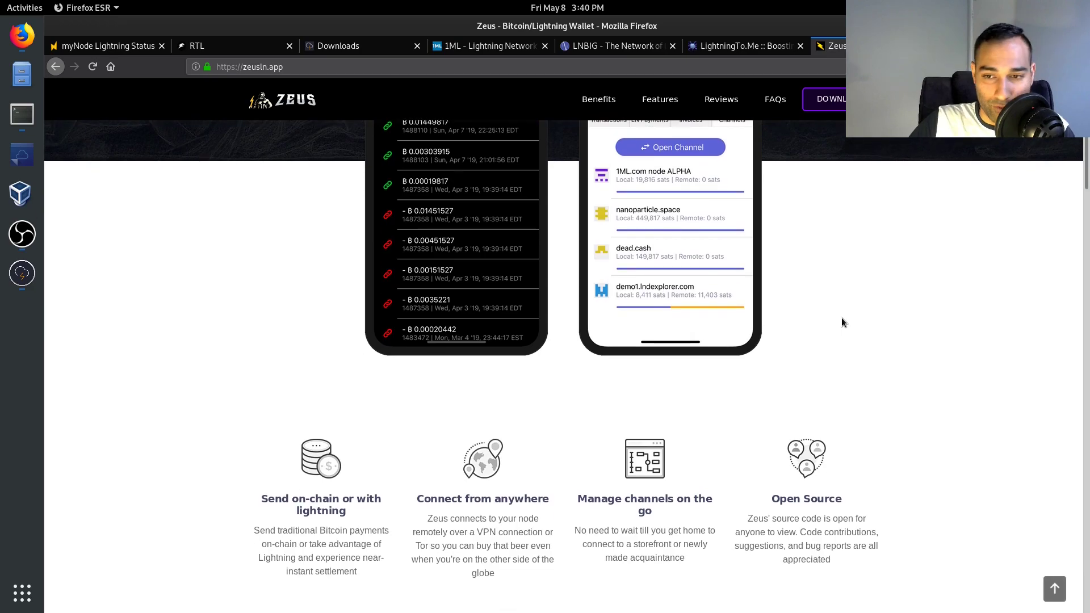
scroll(858, 392, up, 6)
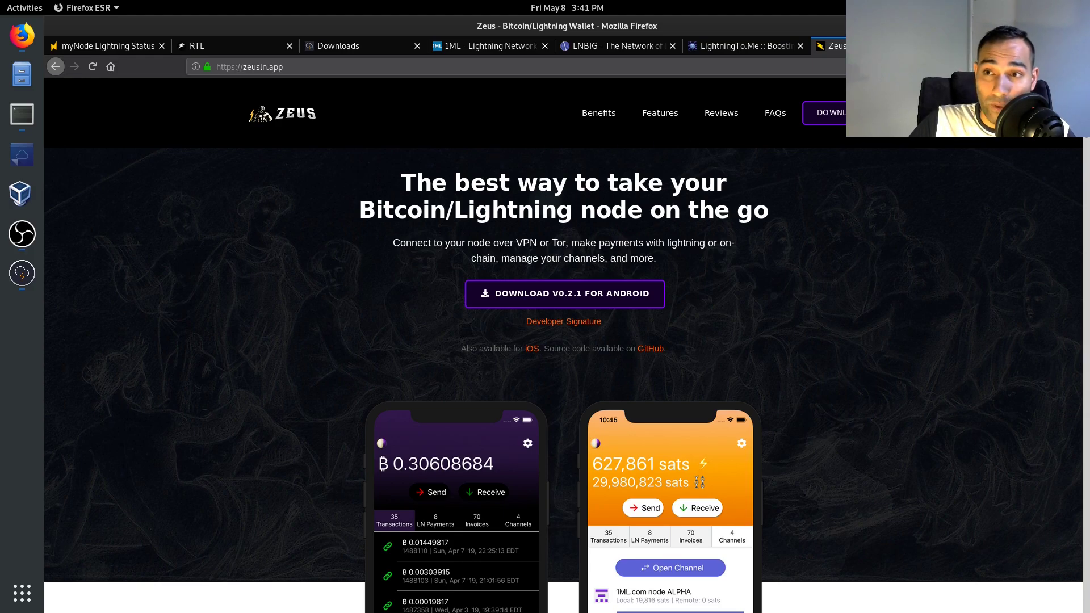
- Load ministryofnodes.com.au/support in a new tab and select the USD donation amount field
key(ctrl+t)
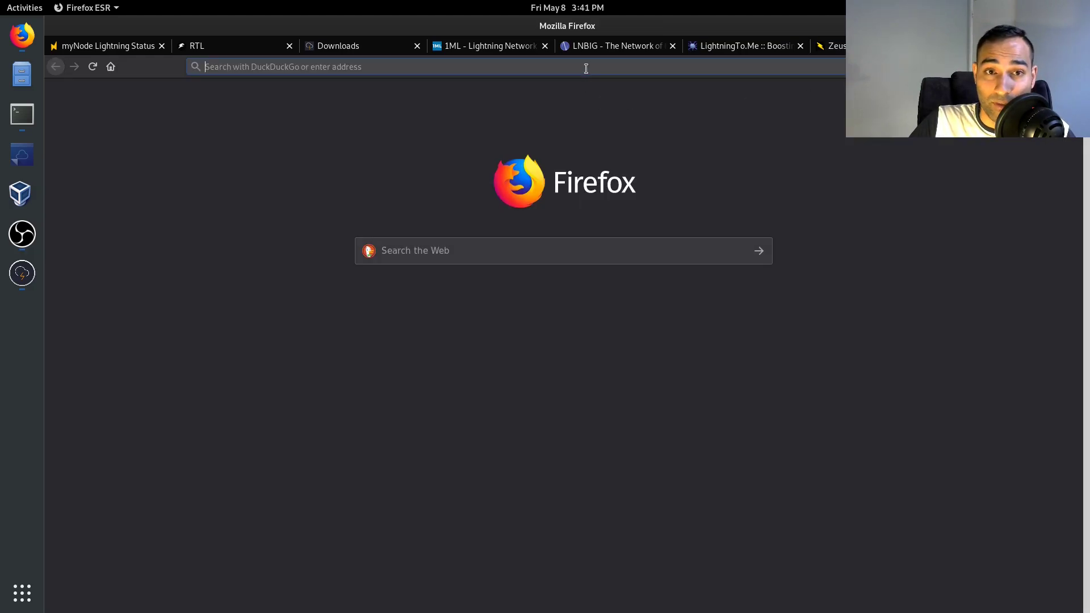
text(m)
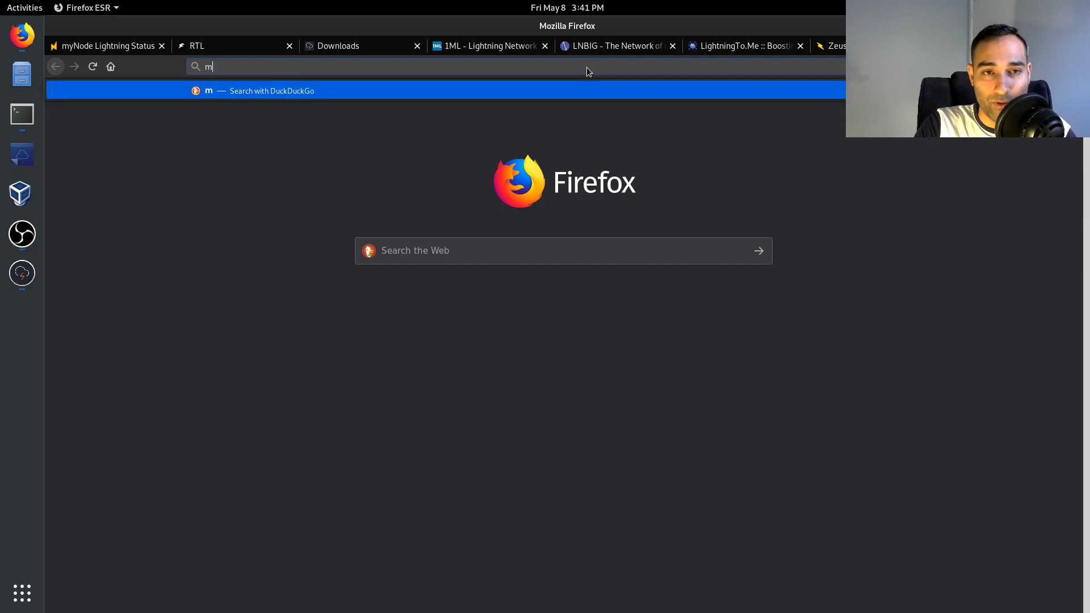
text(inistryofnodes.com.a)
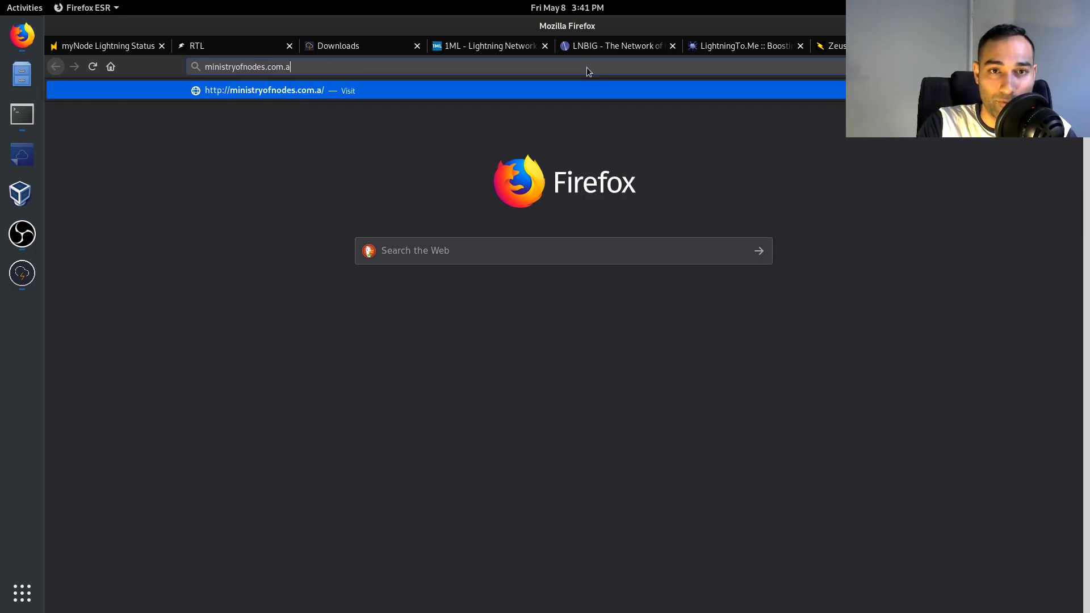
text(u/support)
key(Return)
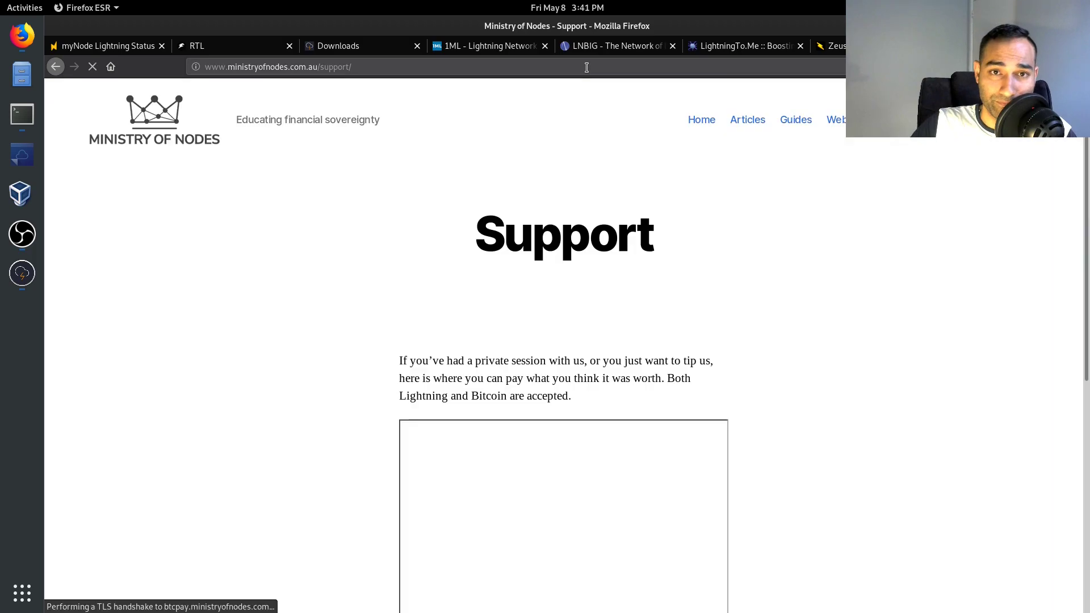
scroll(405, 225, down, 3)
scroll(359, 216, down, 3)
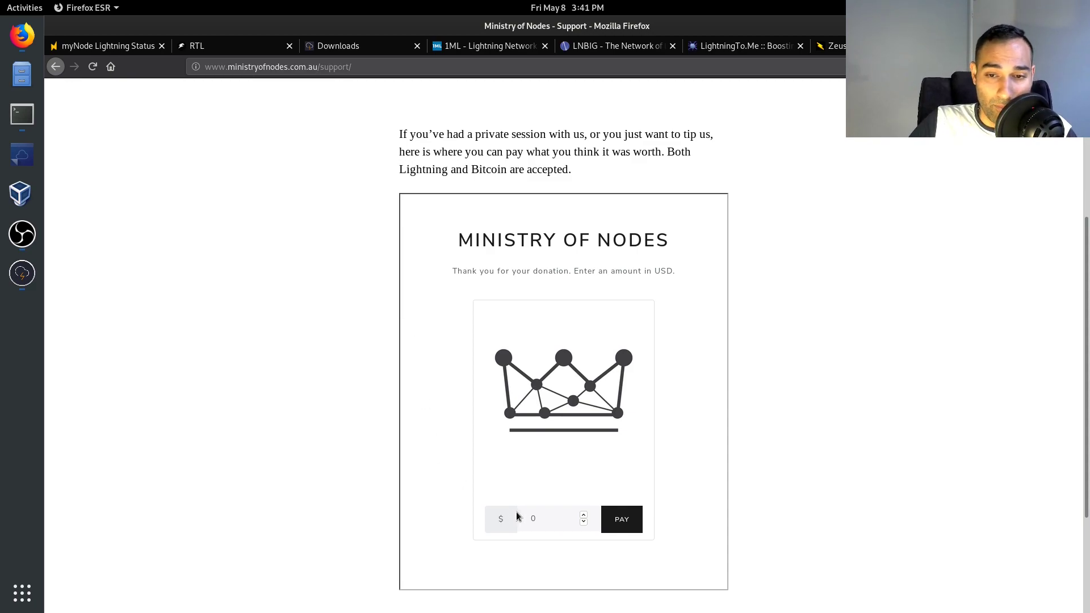
click(557, 523)
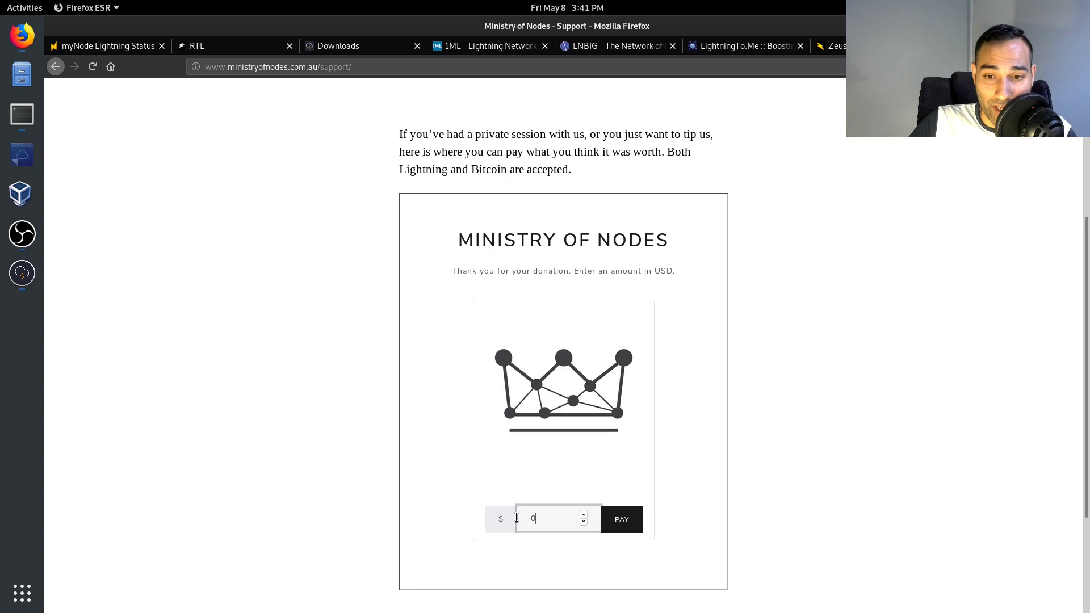
- Submit the donation to create a BTCPay invoice and show its payment details as text
click(622, 520)
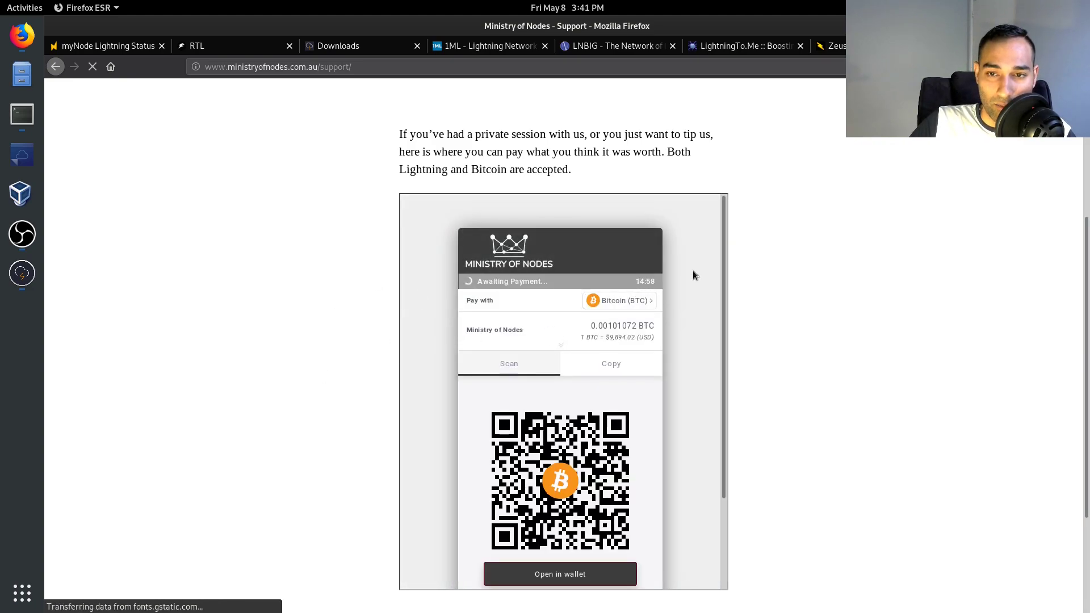
scroll(694, 275, down, 1)
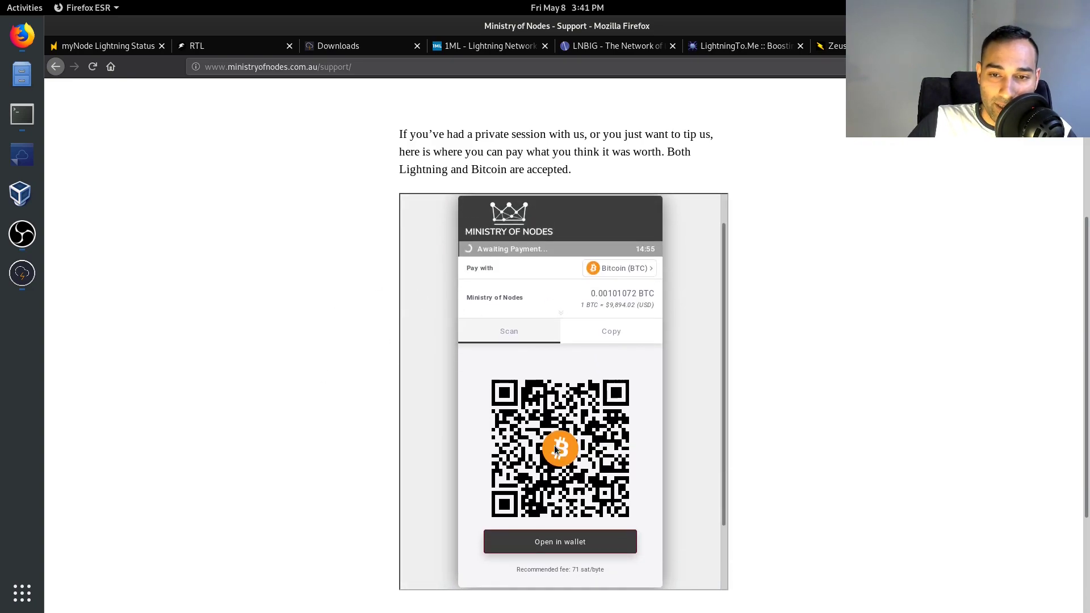
click(613, 336)
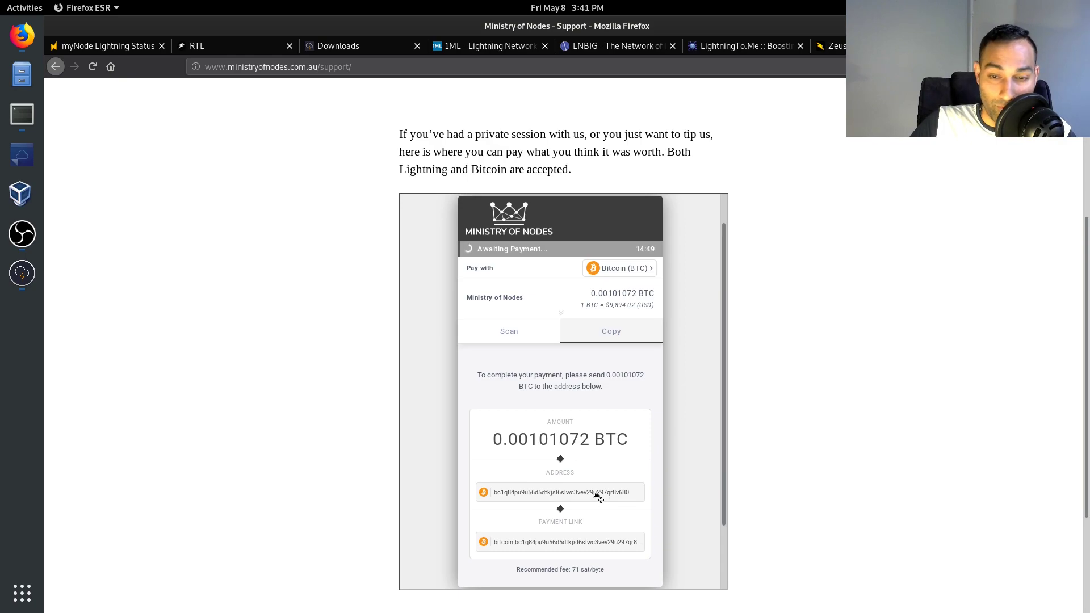
- Switch payment to Bitcoin (Lightning), copy the 101 072-sat BOLT 11 invoice, and show its QR
click(625, 268)
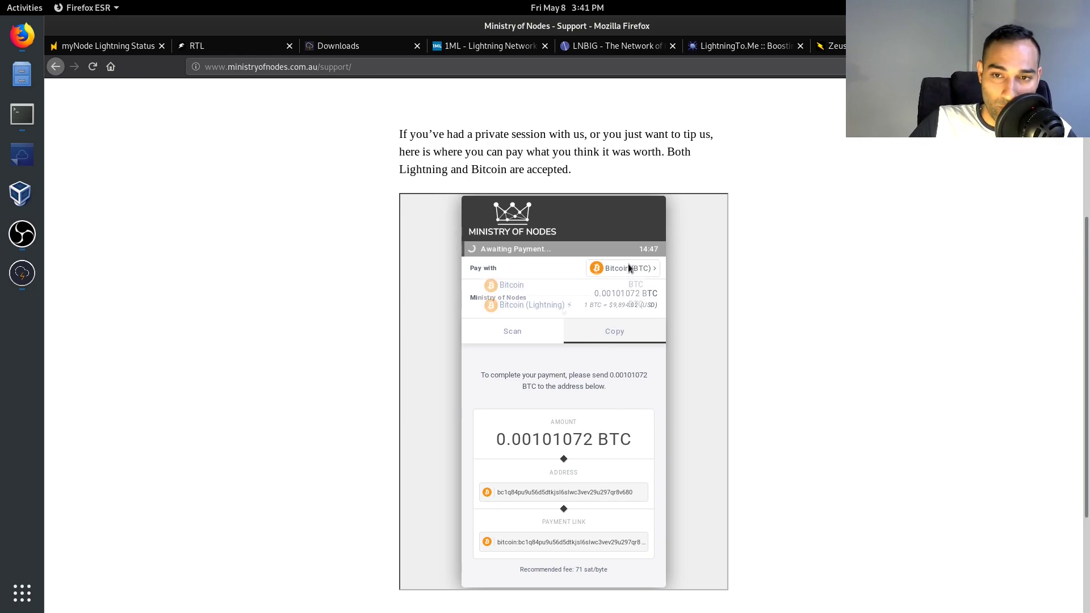
click(569, 319)
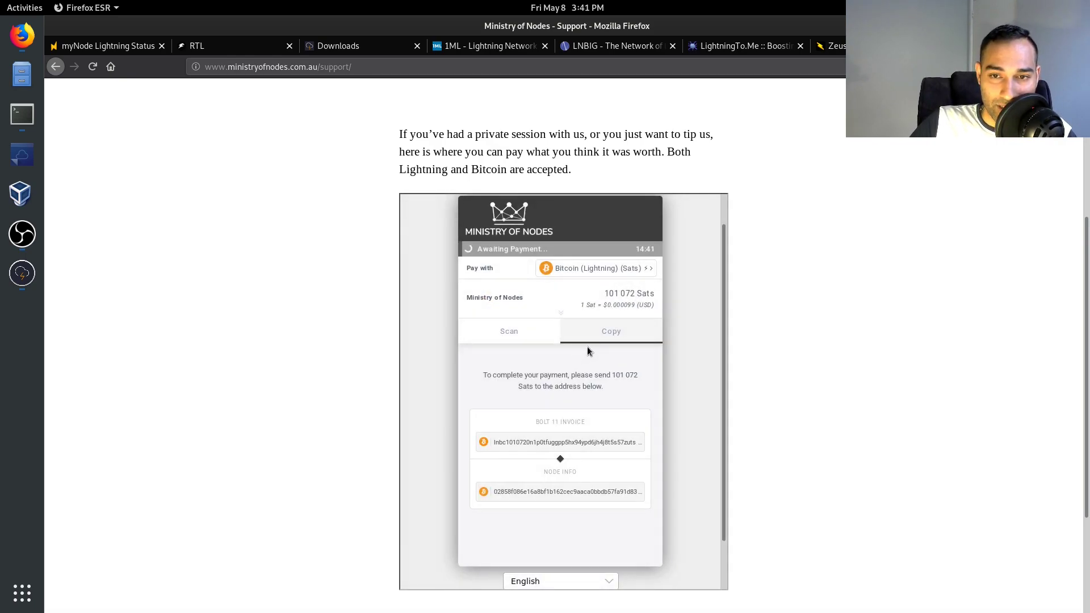
click(526, 341)
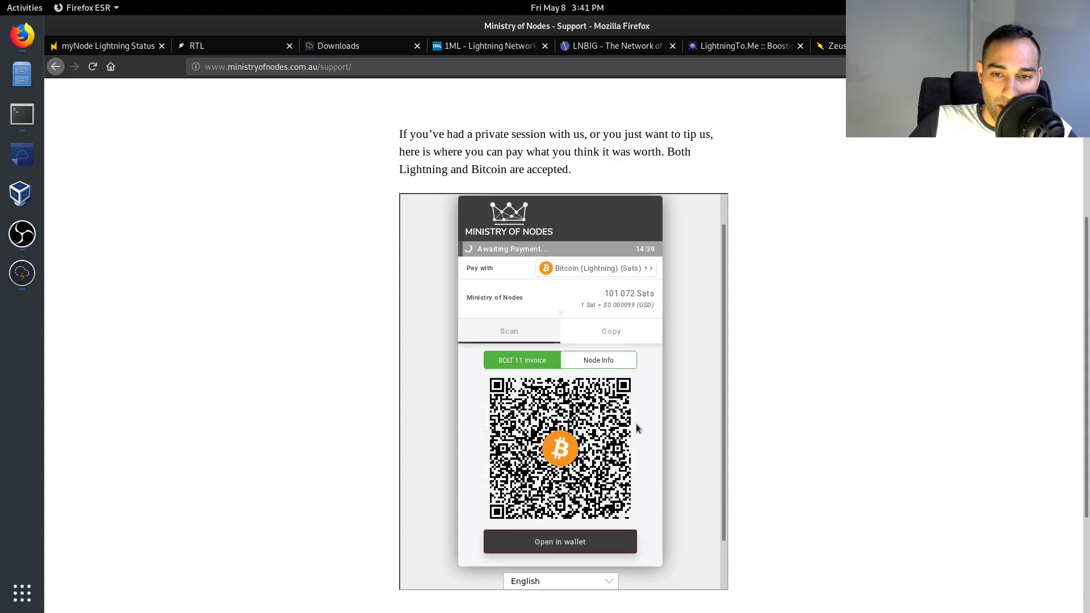
click(611, 340)
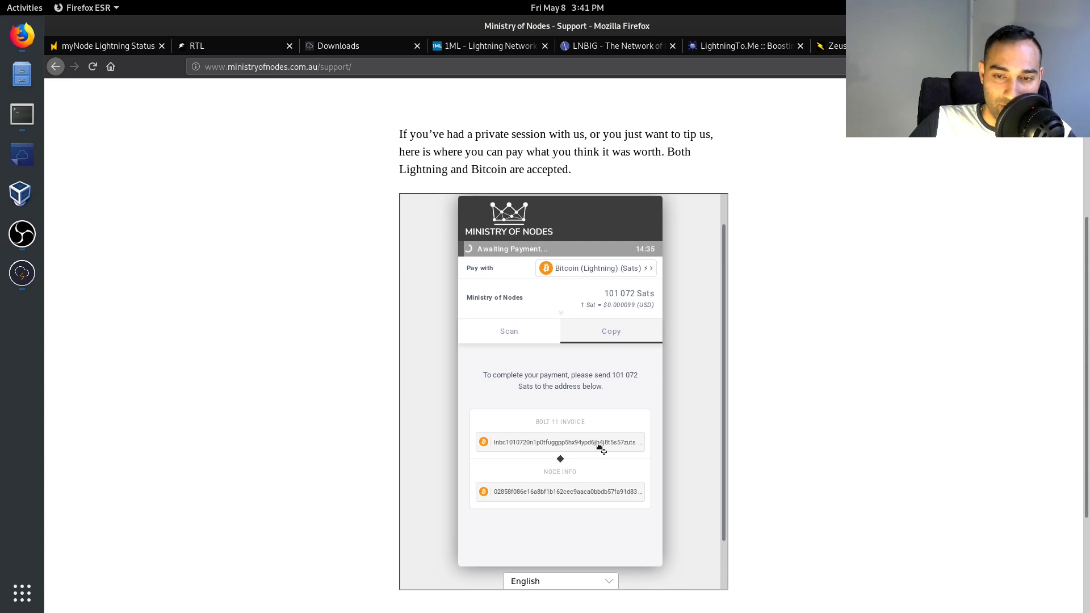
click(565, 444)
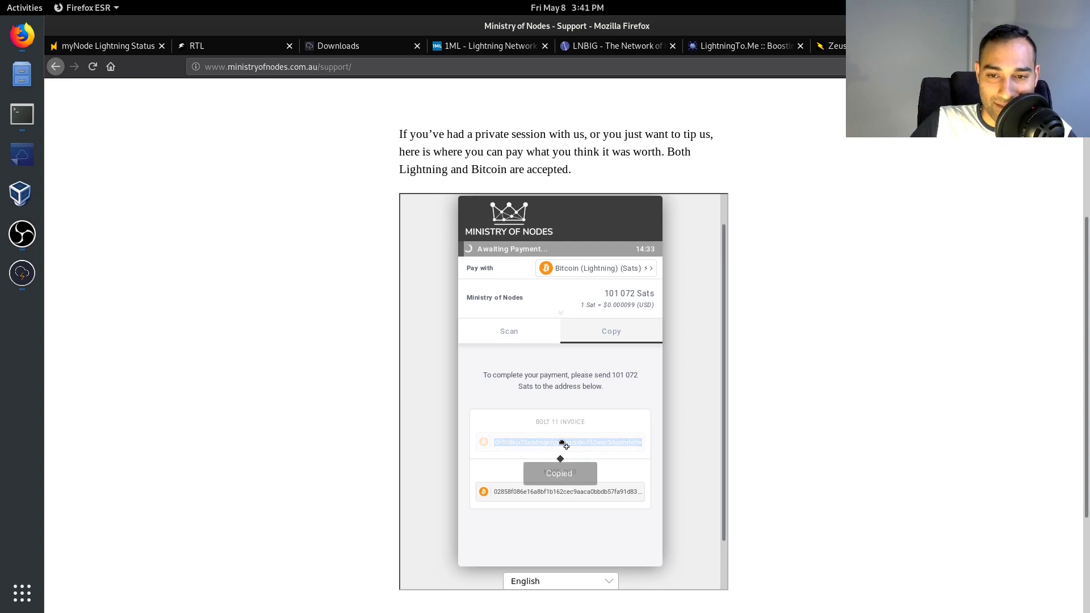
click(522, 334)
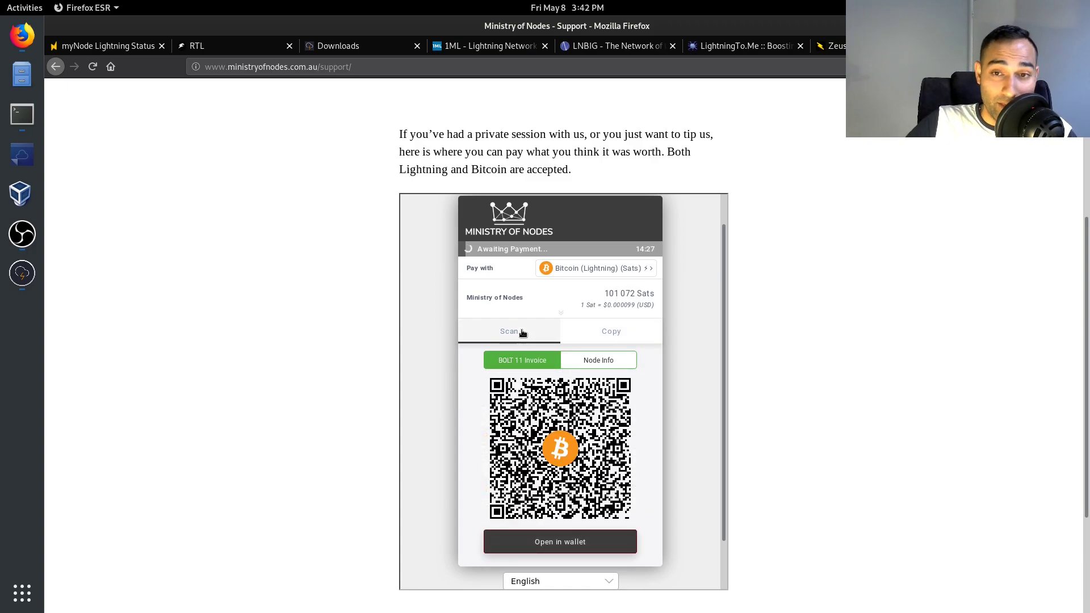
scroll(315, 279, down, 1)
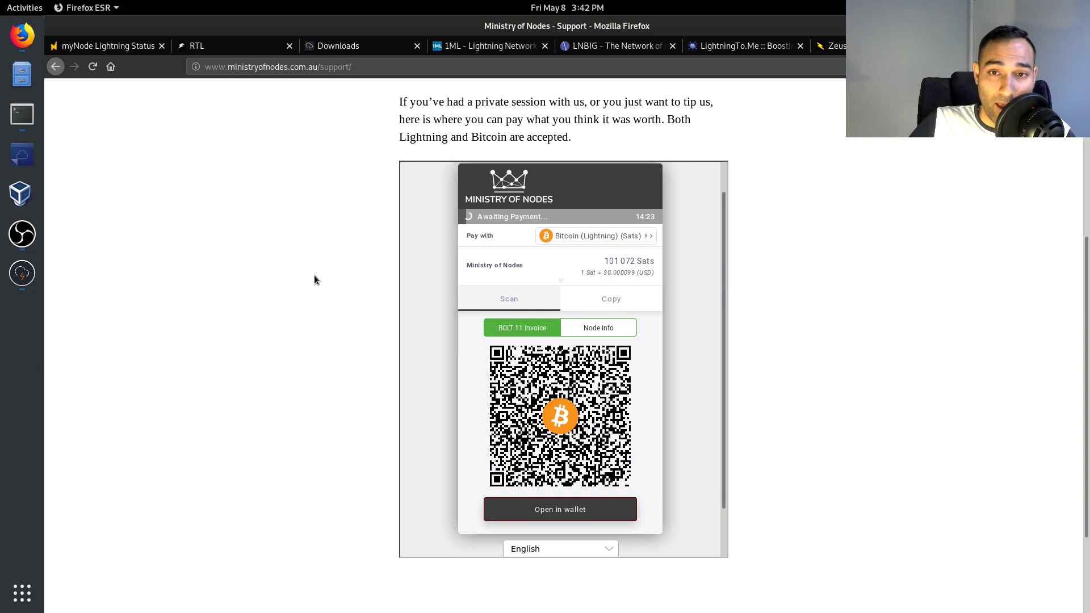
scroll(317, 280, up, 5)
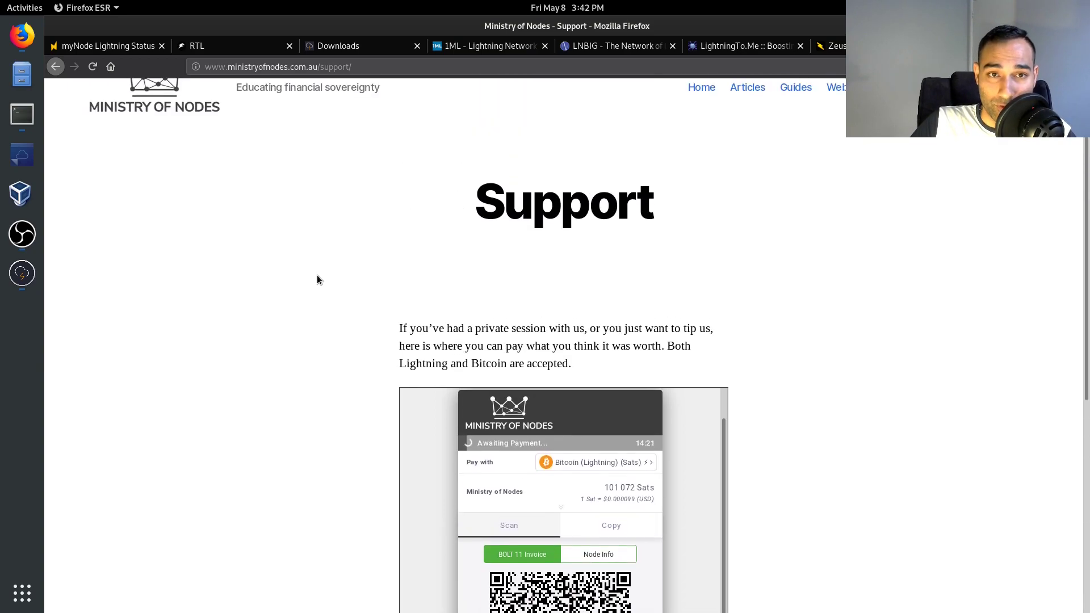